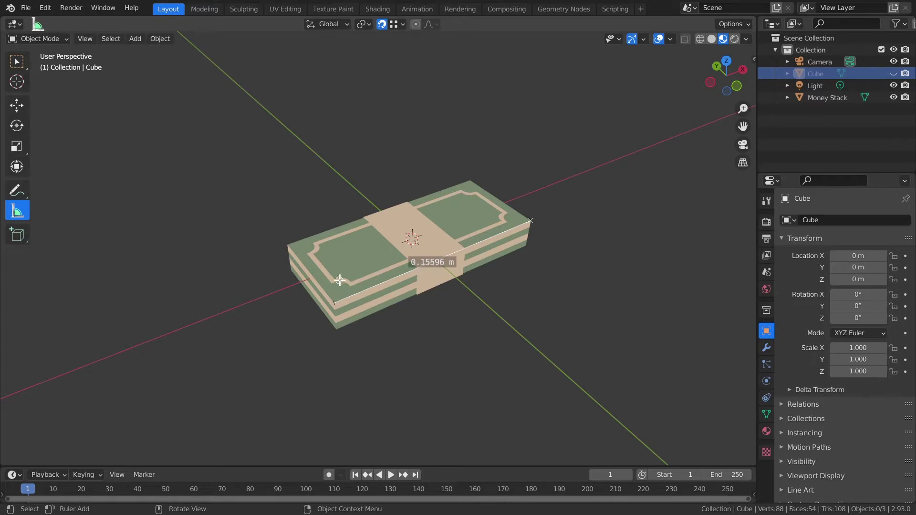
Measure the money stack's short edge and its height.
left_click_drag(286, 250, 334, 303)
middle_click_drag(382, 362, 373, 340)
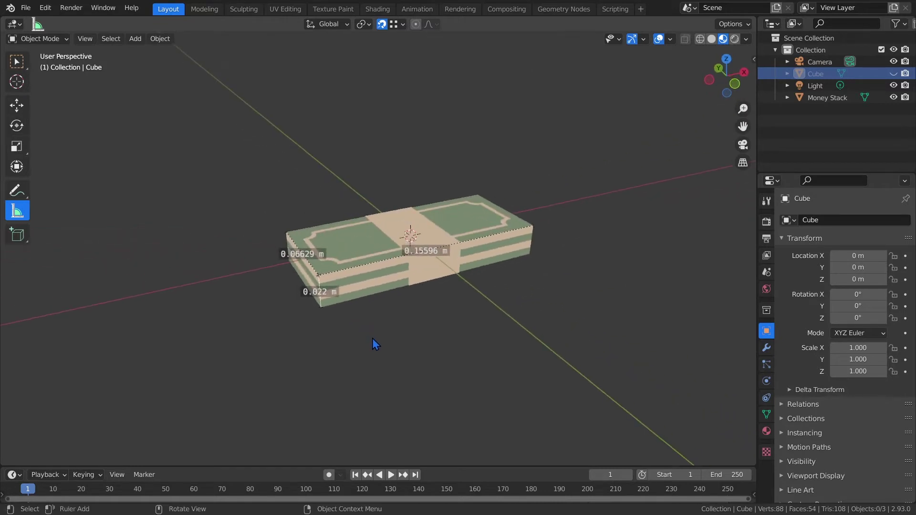
In the Shading workspace, examine the hex colours of the money stack's Primary and Secondary materials.
left_click(378, 9)
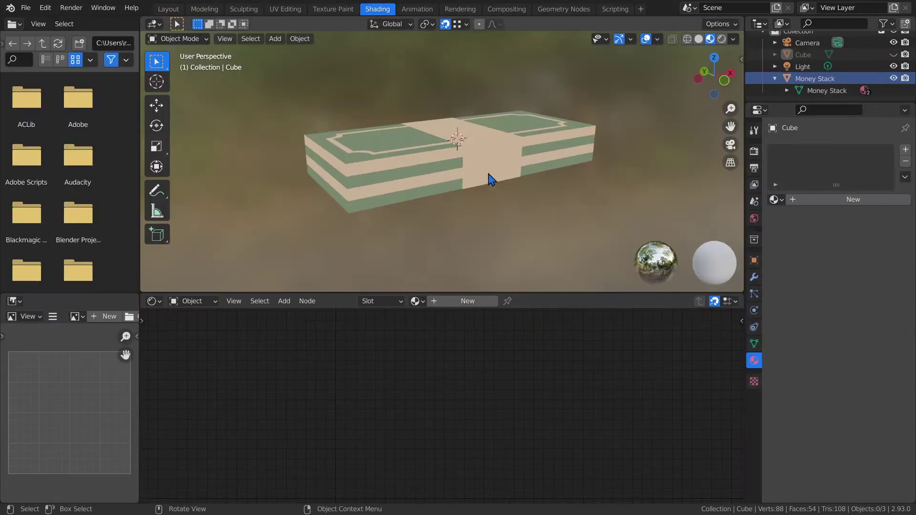
left_click(420, 171)
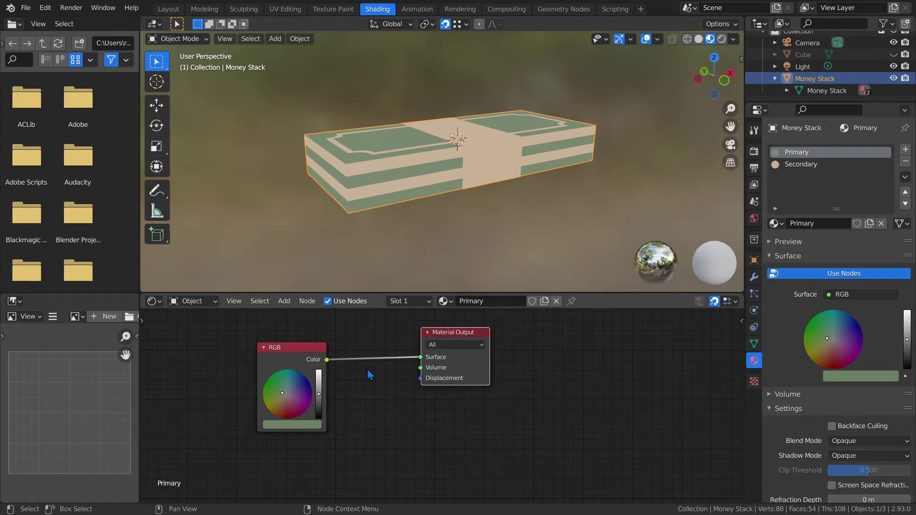
left_click(845, 377)
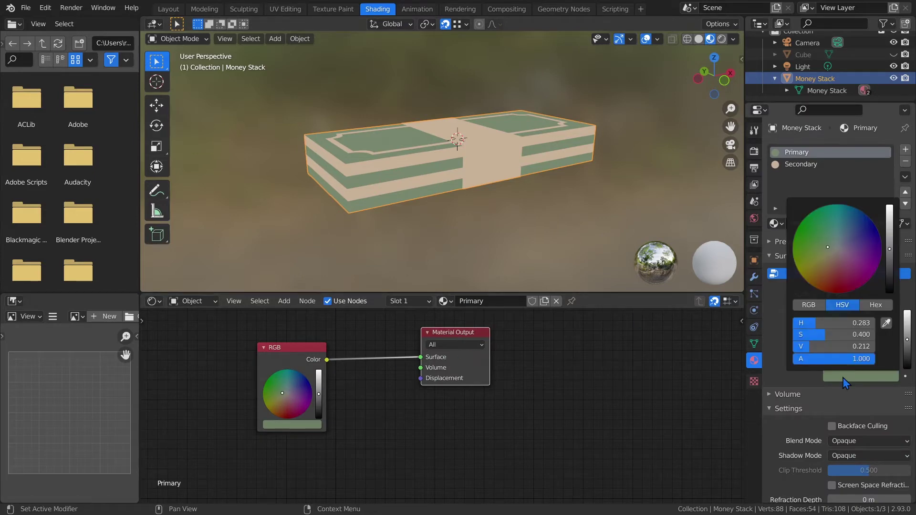
left_click(879, 306)
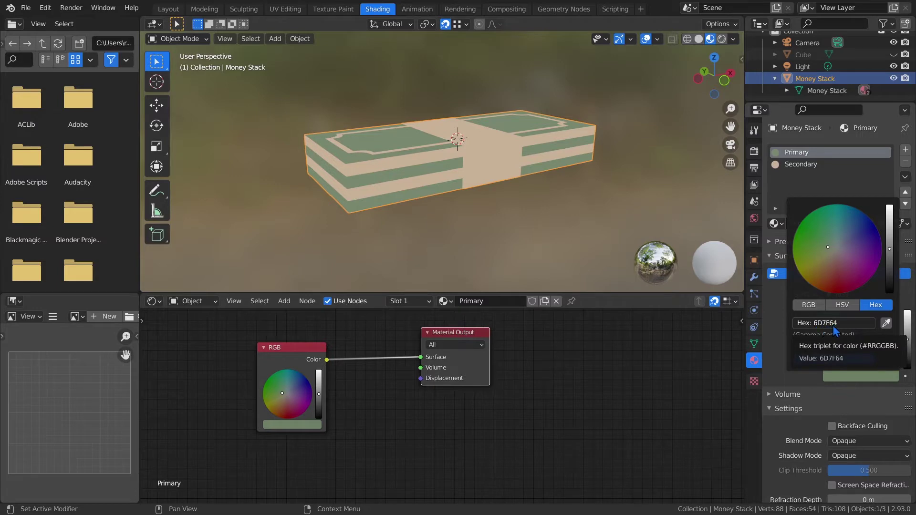
left_click(803, 166)
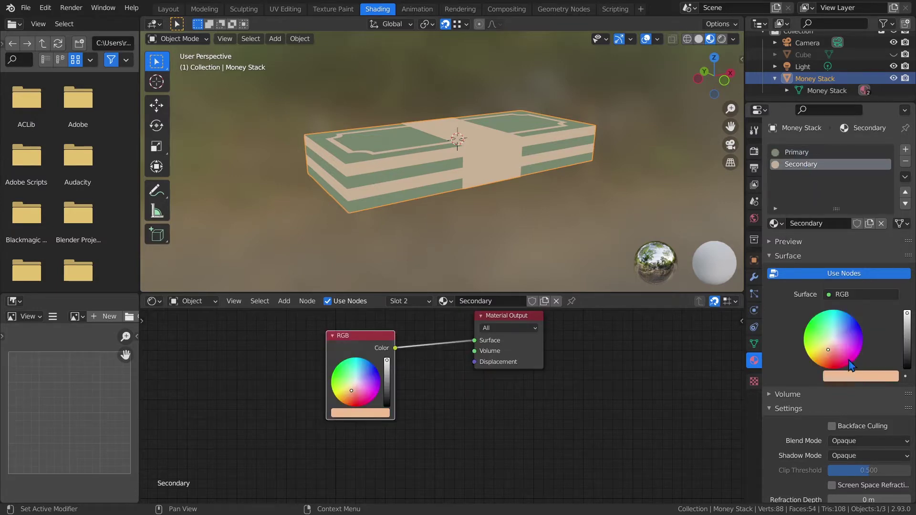
left_click(854, 379)
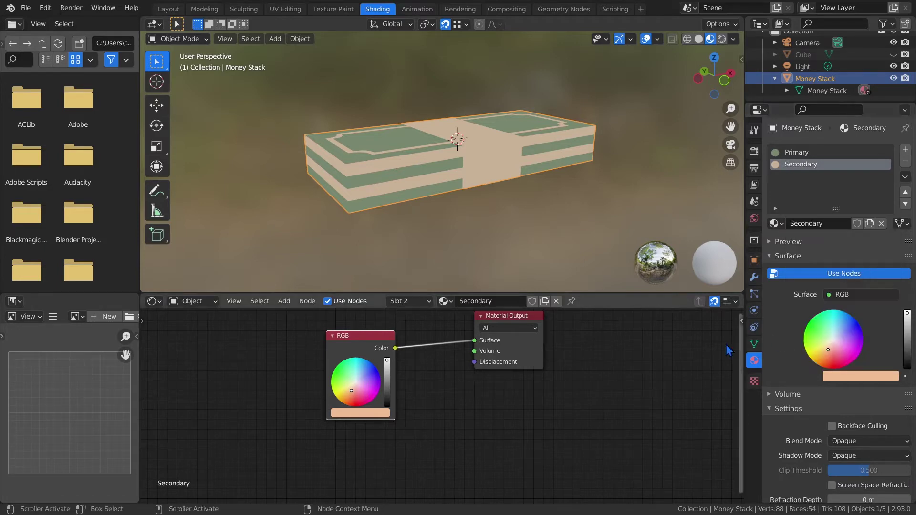
Unhide the Cube object and rename it Grid.
left_click(802, 54)
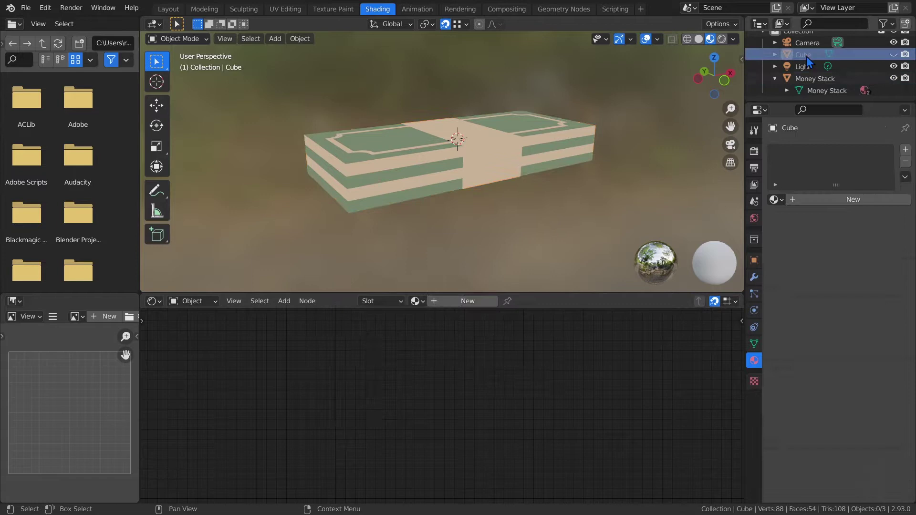
left_click(893, 54)
scroll(871, 60, "up", 1)
double_click(870, 59)
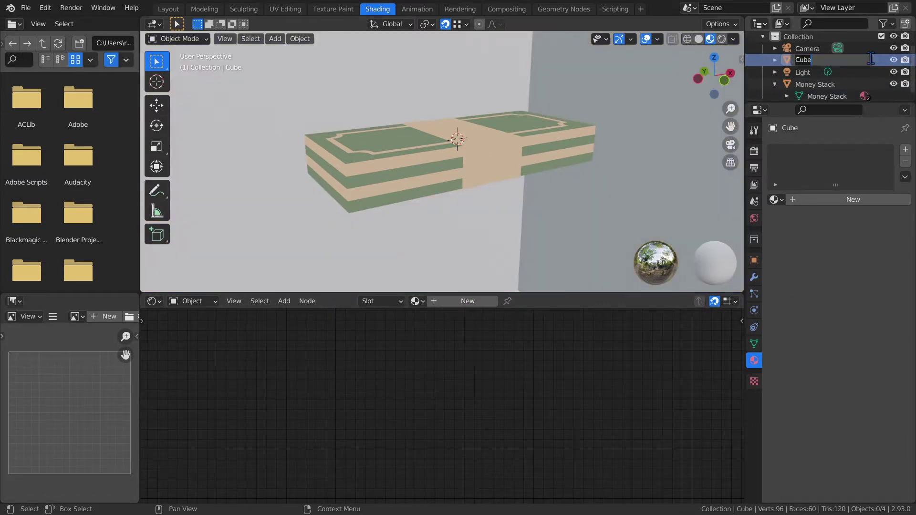
type("Grid")
key("Return")
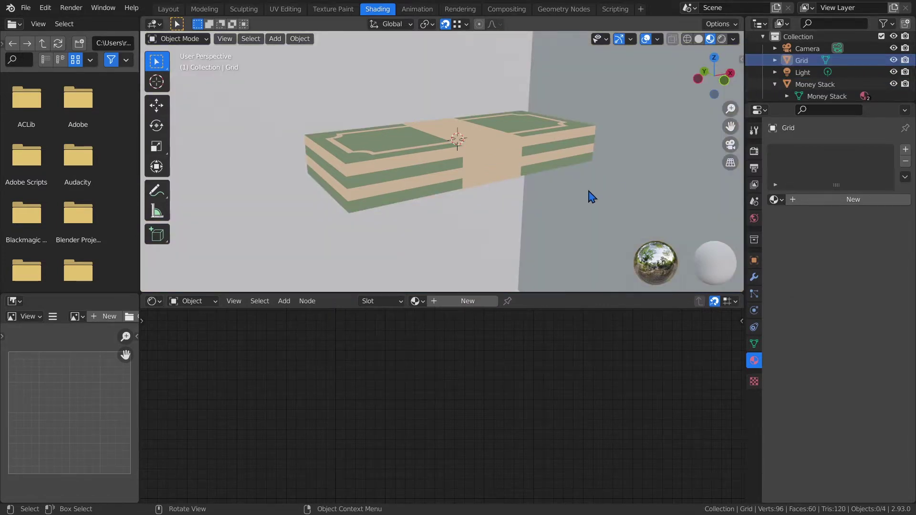
Create a new geometry node tree for the Grid object in the Geometry Nodes workspace.
scroll(591, 197, "down", 8)
middle_click_drag(479, 137, 468, 157)
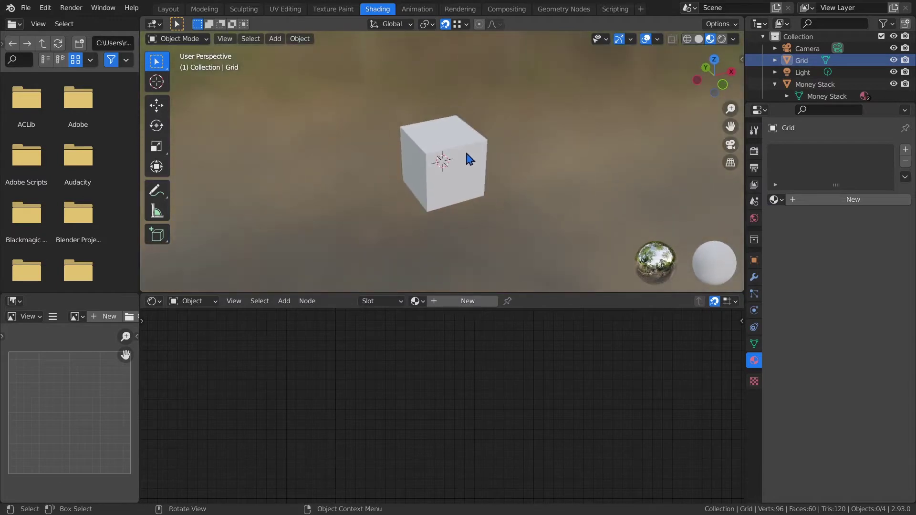
left_click(564, 8)
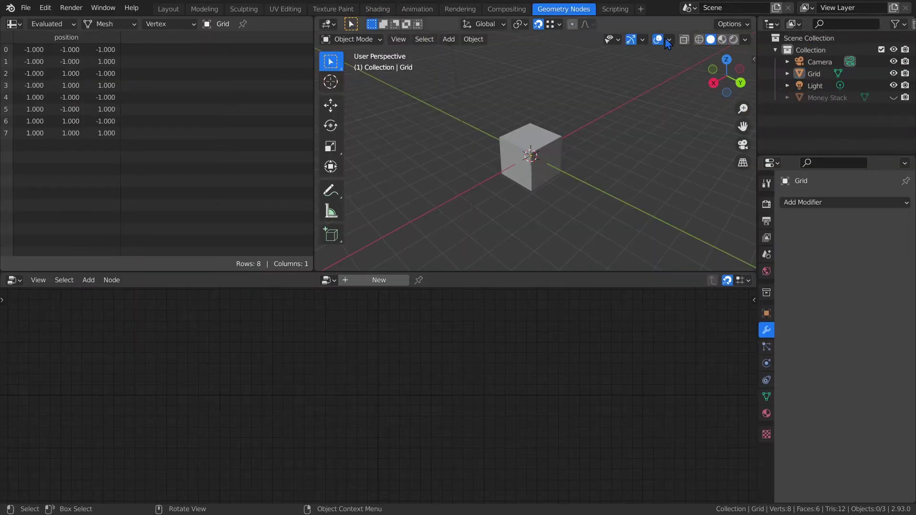
left_click(378, 280)
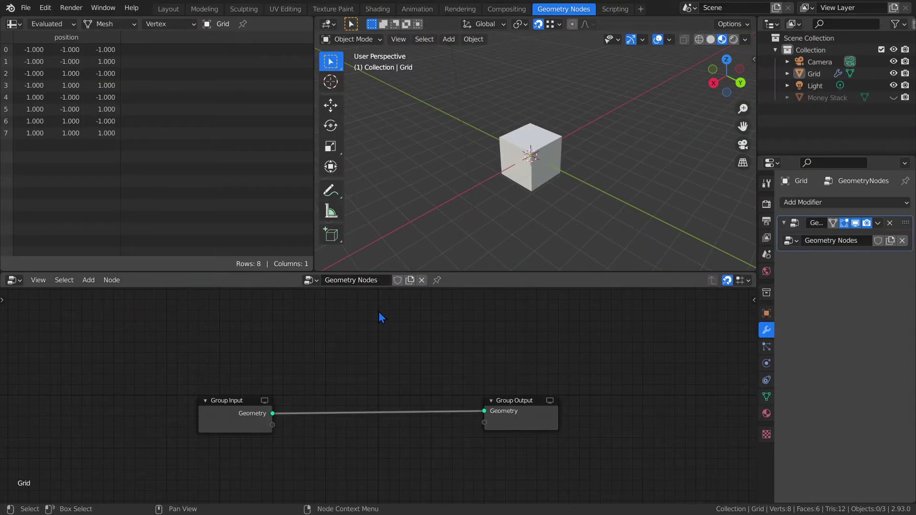
Insert a Grid mesh primitive node between the Group Input and Group Output nodes.
key("shift+a")
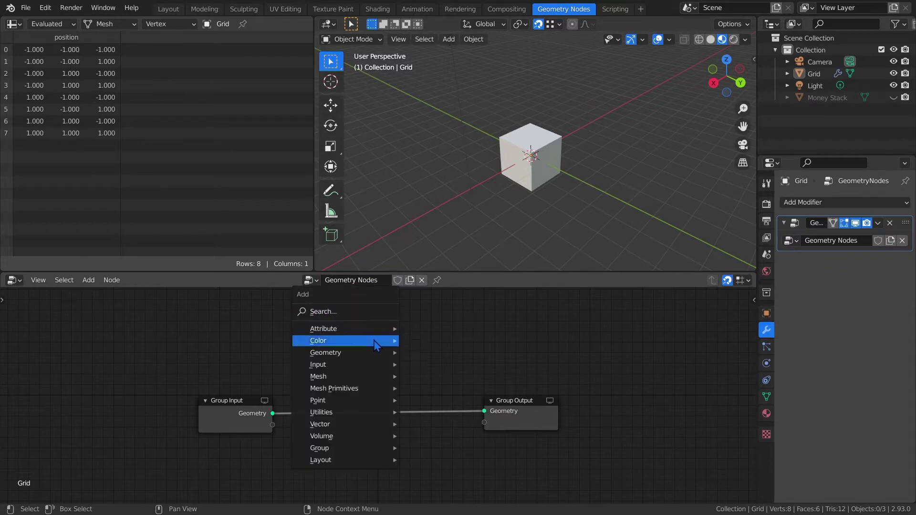
mouse_move(372, 389)
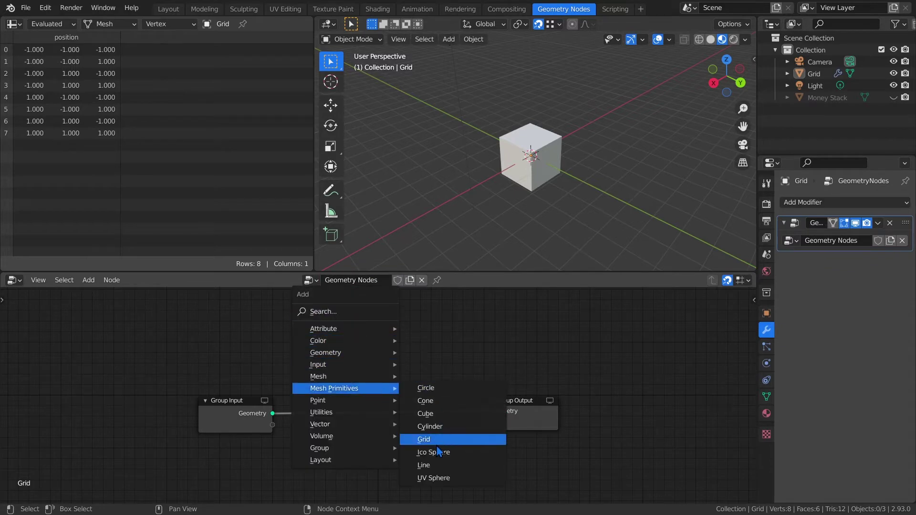
left_click(435, 446)
left_click(358, 386)
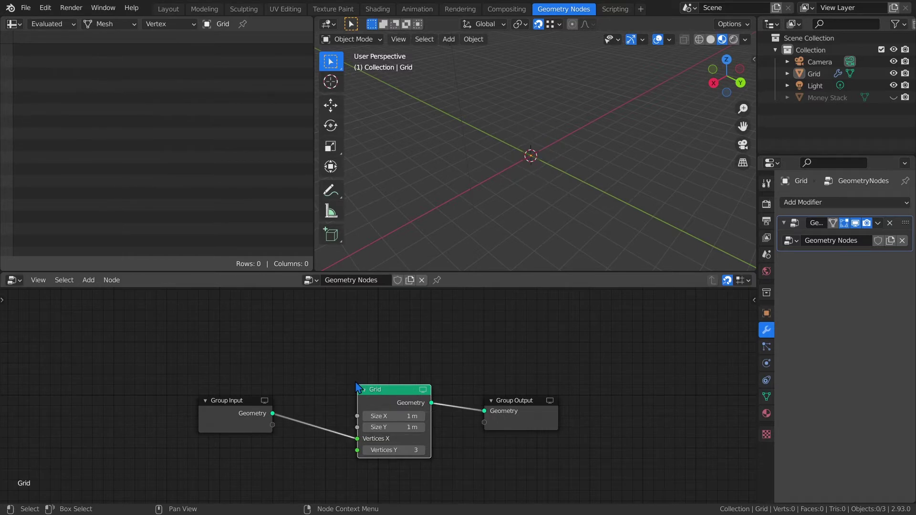
With node snapping off, cut the Geometry link into the Grid node and expose its Vertices X and Vertices Y as group inputs.
left_click(726, 280)
right_click_drag(317, 398, 309, 462, "ctrl")
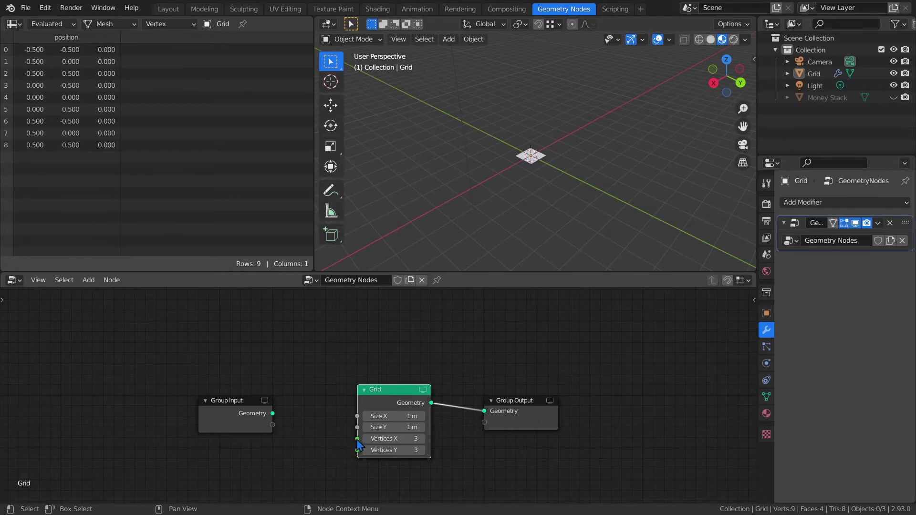
left_click_drag(357, 439, 272, 425)
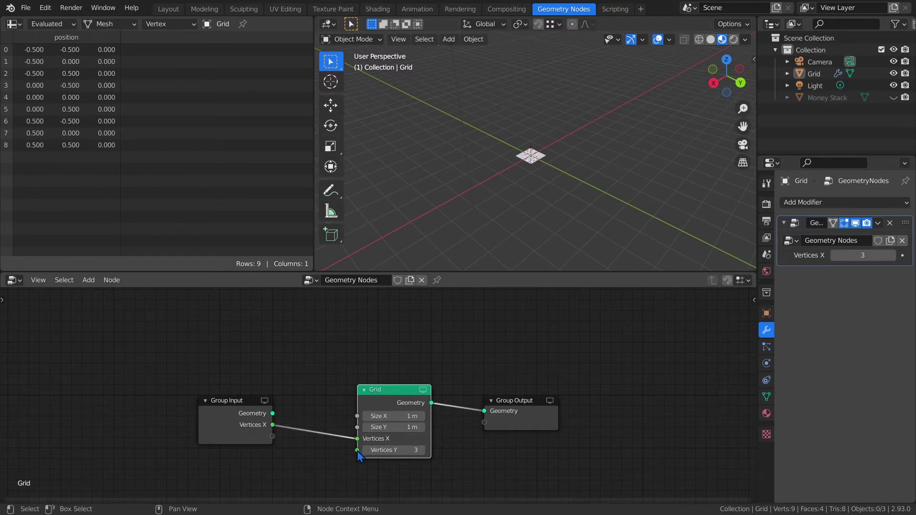
left_click_drag(358, 451, 268, 438)
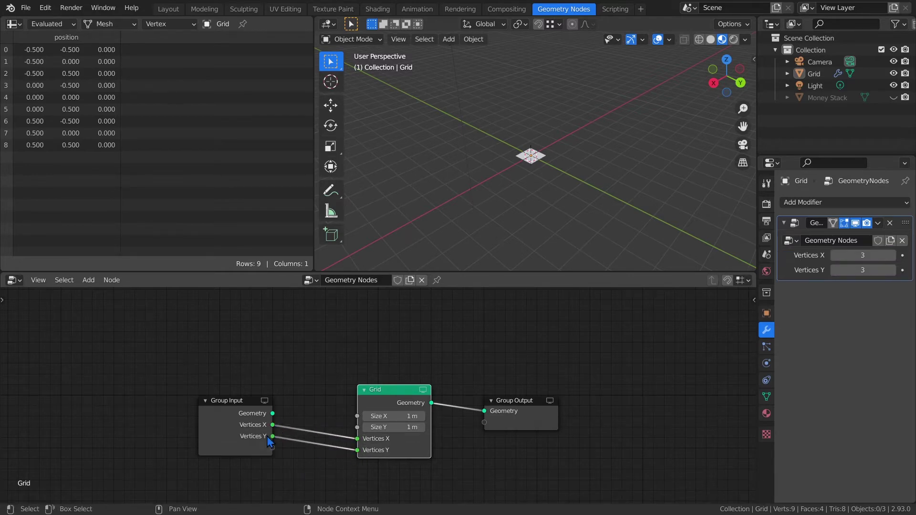
Rename the Vertices X group input to Width.
key("n")
left_click(660, 326)
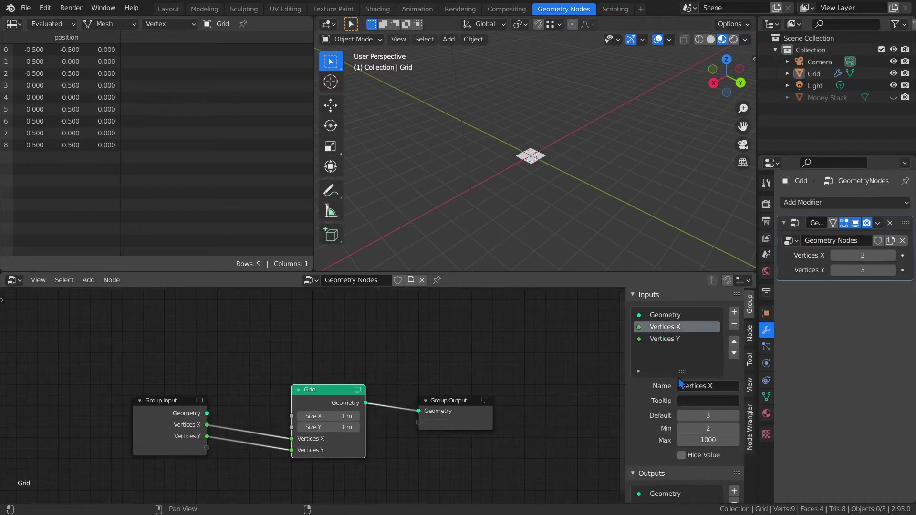
left_click(689, 385)
type("Wid")
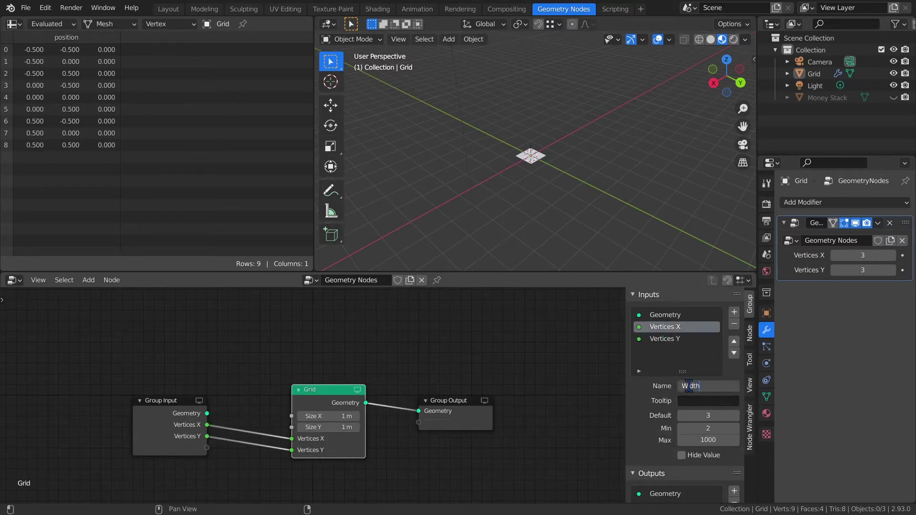
type("th")
key("Return")
Rename the Vertices Y group input to Depth and move the Group Input node farther away from the Grid node.
left_click(681, 340)
left_click(697, 386)
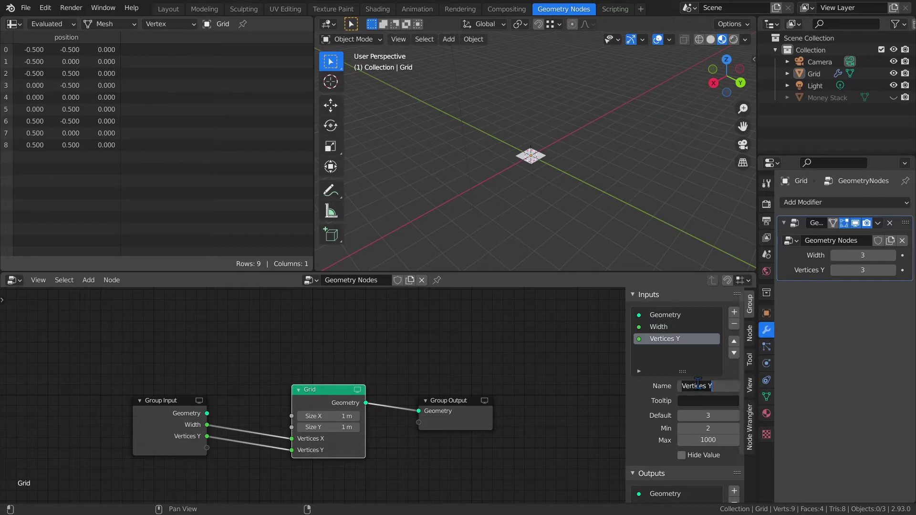
type("Depth")
key("Return")
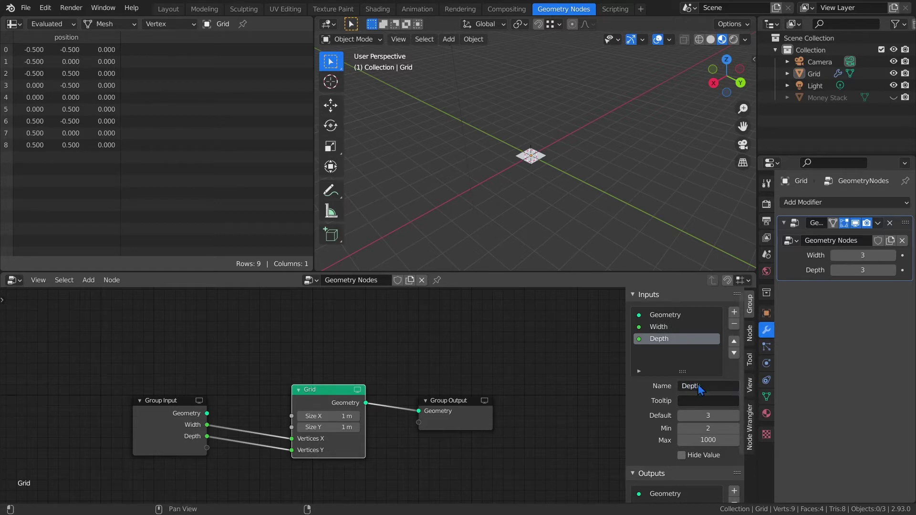
middle_click_drag(182, 413, 233, 384)
left_click_drag(234, 383, 134, 399)
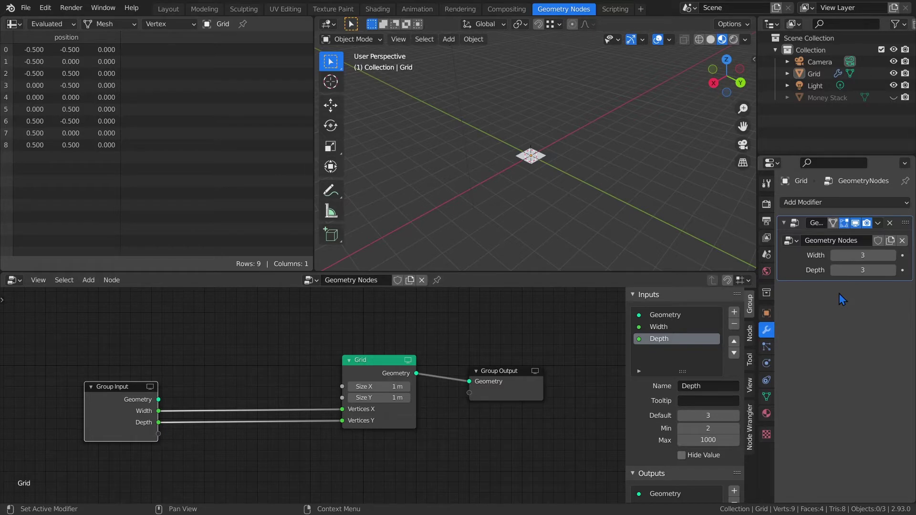
Add a second Geometry Nodes modifier that instances the Money Stack on the grid's points with a Point Instance node.
left_click(808, 203)
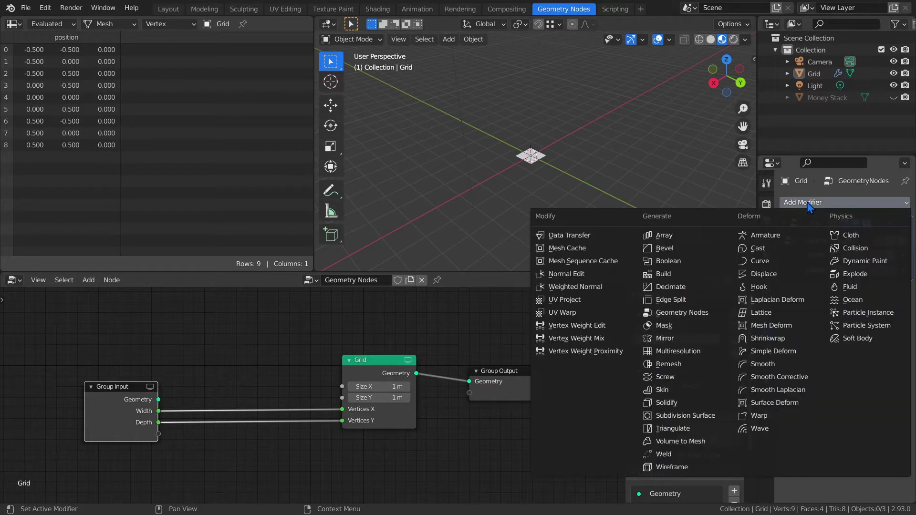
left_click(681, 312)
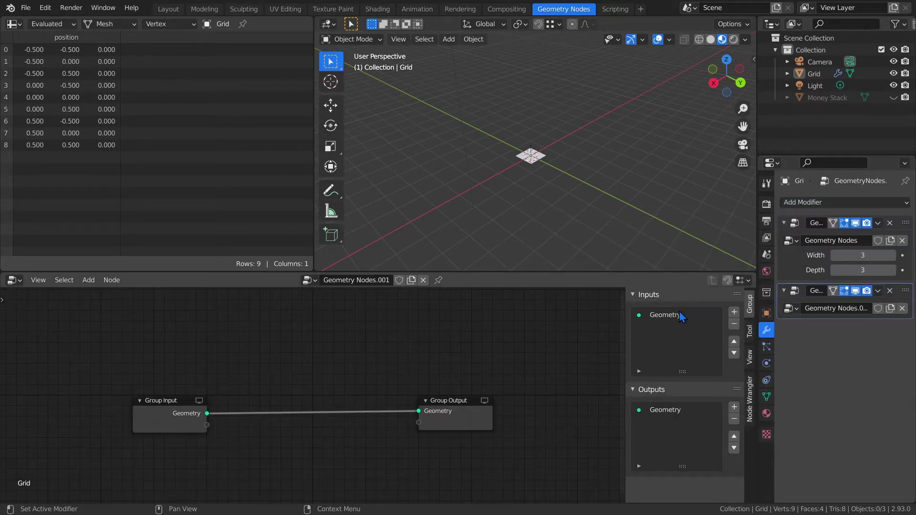
key("shift+a")
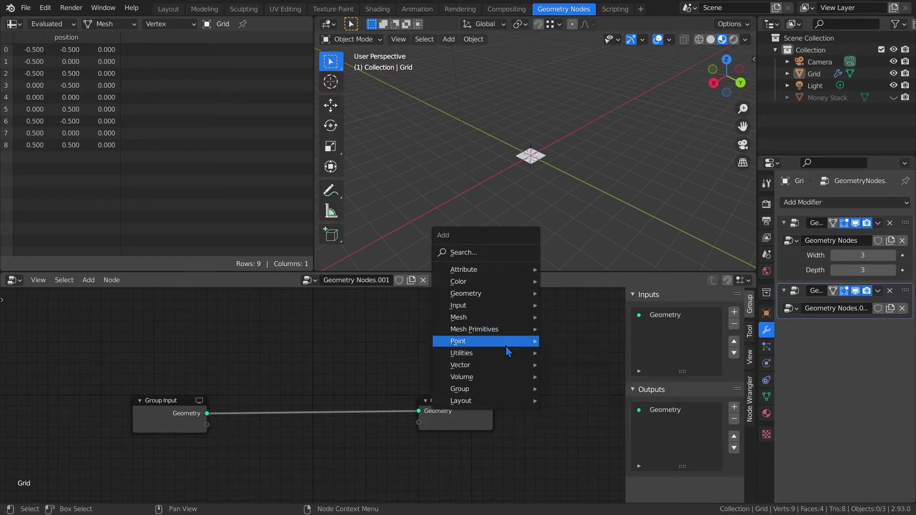
mouse_move(506, 347)
left_click(581, 366)
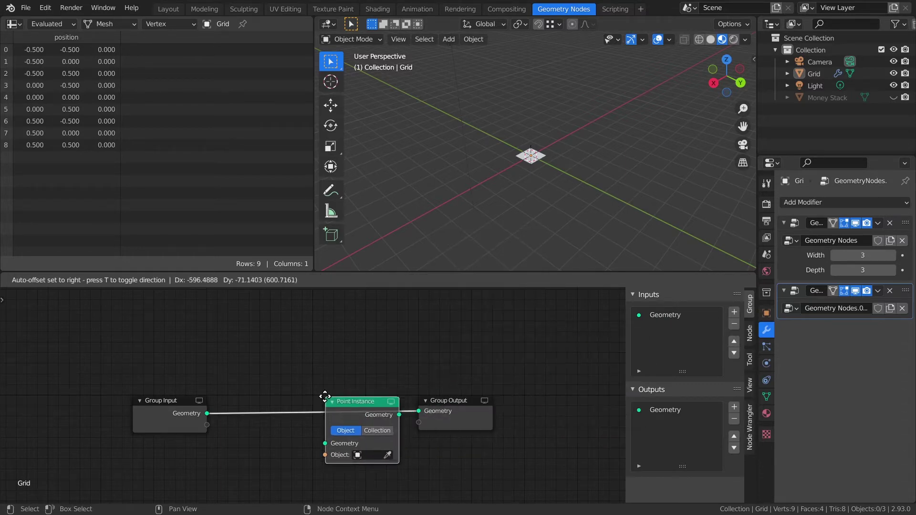
left_click(294, 381)
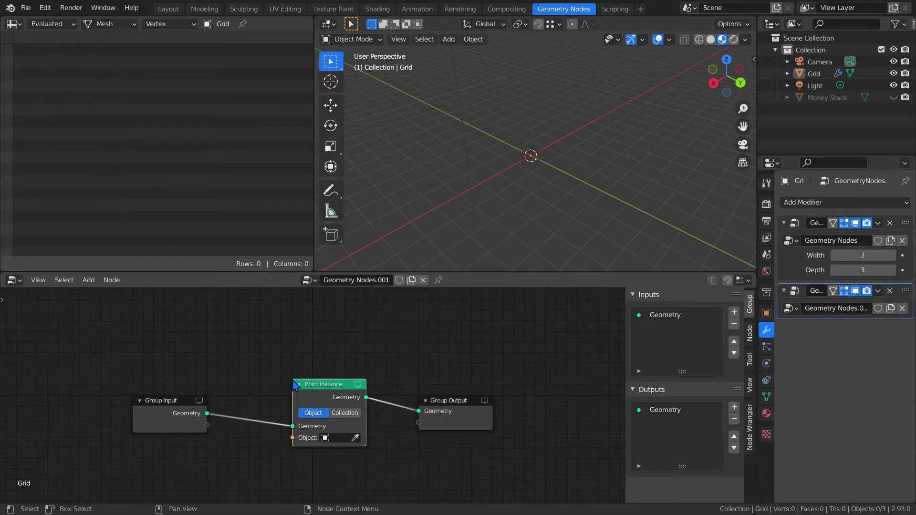
left_click(342, 438)
left_click(346, 359)
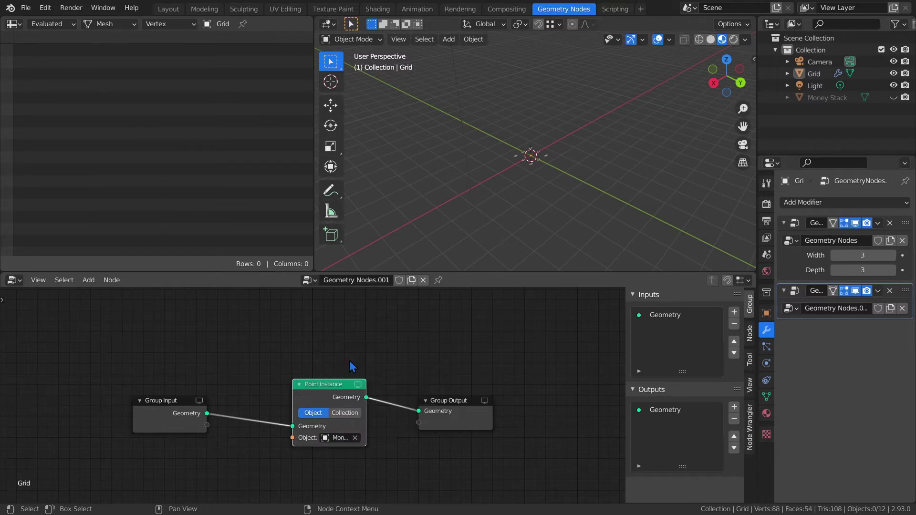
In the first modifier's node tree, add a Math node set to Multiply between the Group Input and Grid nodes.
left_click(899, 228)
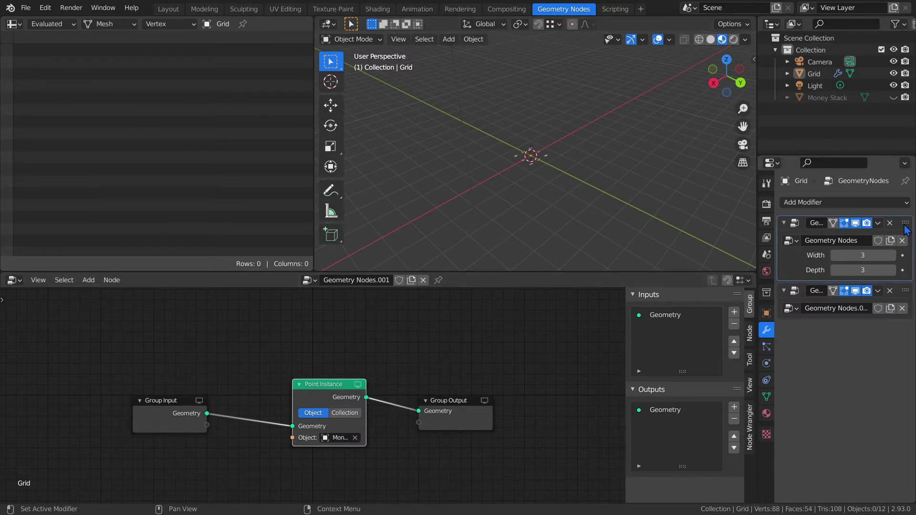
middle_click_drag(313, 358, 327, 376)
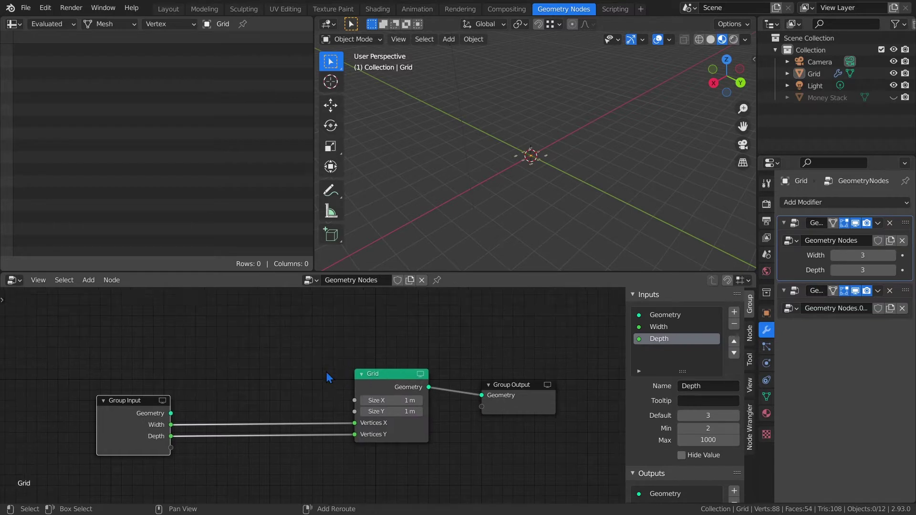
scroll(522, 167, "up", 3)
mouse_move(522, 167)
middle_mouse_down()
mouse_move(523, 221)
mouse_move(486, 199)
mouse_move(516, 168)
mouse_move(525, 180)
middle_mouse_up()
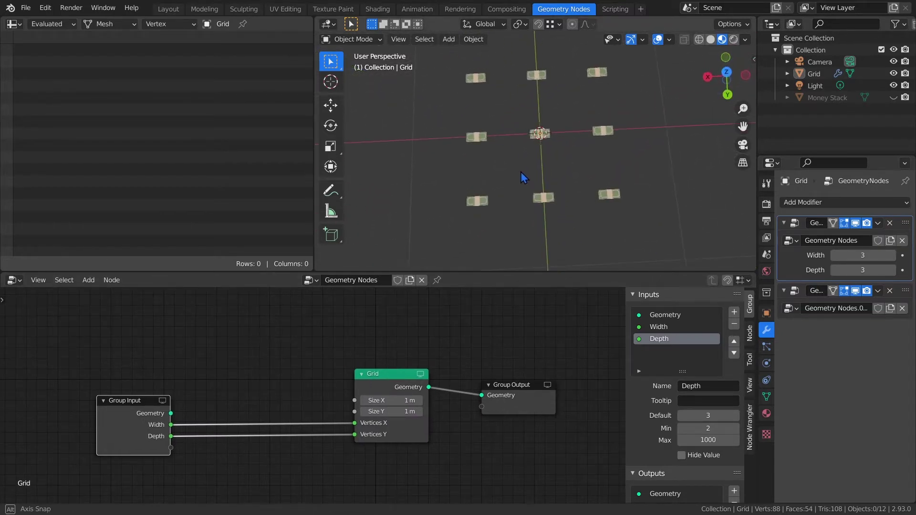
key("shift+a")
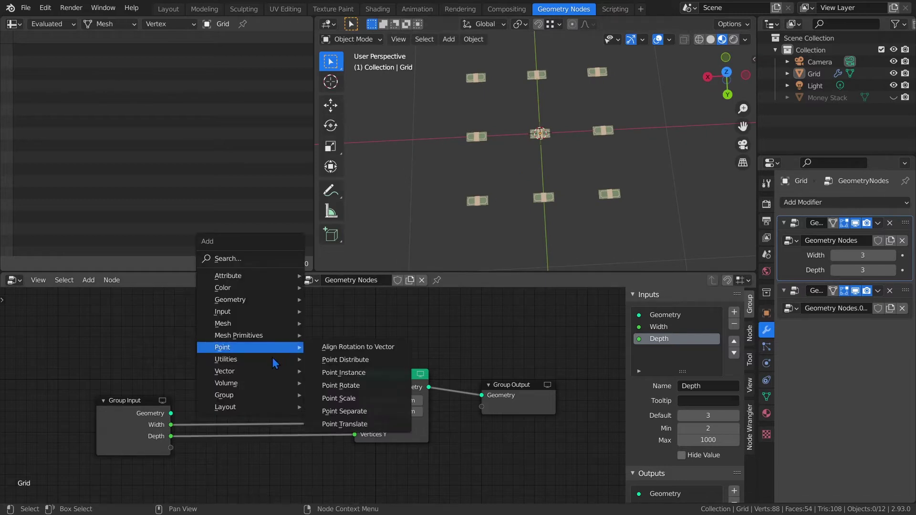
mouse_move(272, 360)
left_click(353, 411)
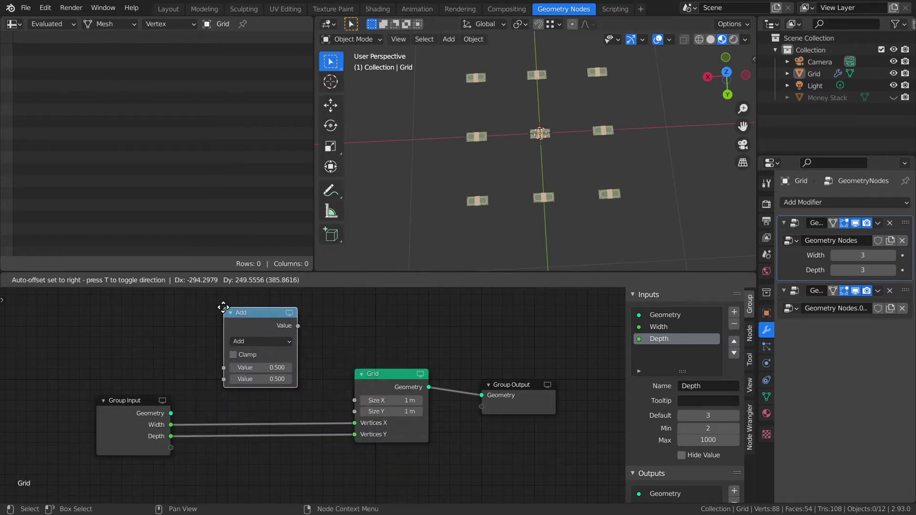
left_click(225, 308)
left_click(237, 342)
left_click(248, 395)
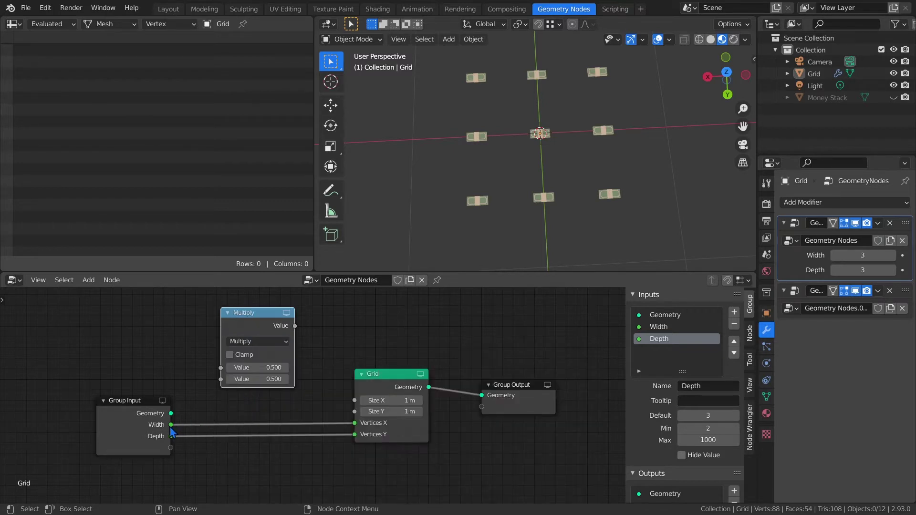
Feed Width into the Multiply node, set its second value to 0.156, and link the result to the Grid's Size X.
left_click_drag(171, 425, 220, 367)
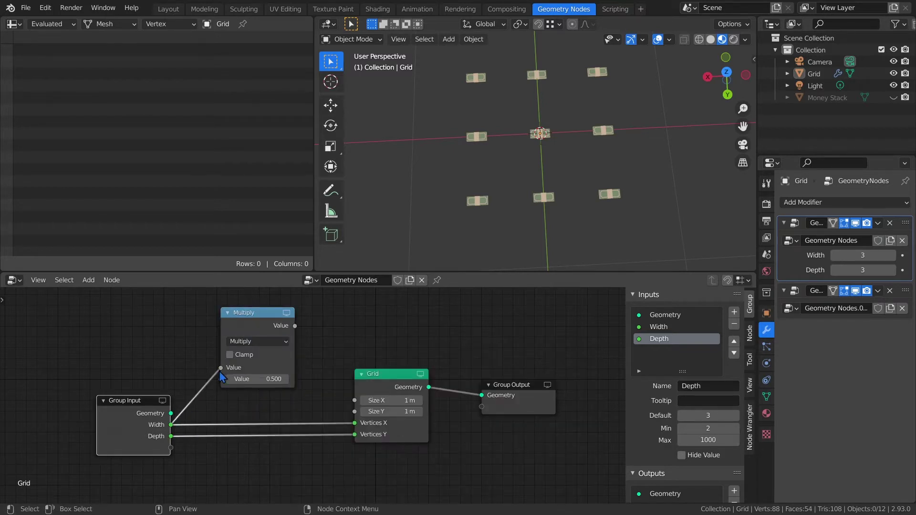
left_click(244, 379)
key("Return")
left_click_drag(295, 326, 355, 400)
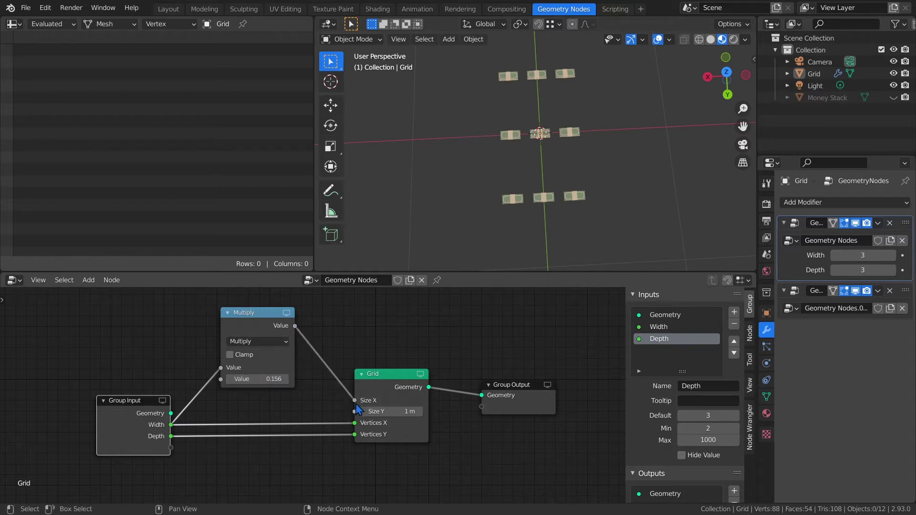
Test the spacing with Width unlinked from the Grid's Vertices X, using a modifier Width of 4 and Vertices X of 5.
mouse_move(862, 255)
left_mouse_down()
mouse_move(907, 255)
mouse_move(863, 255)
left_mouse_up()
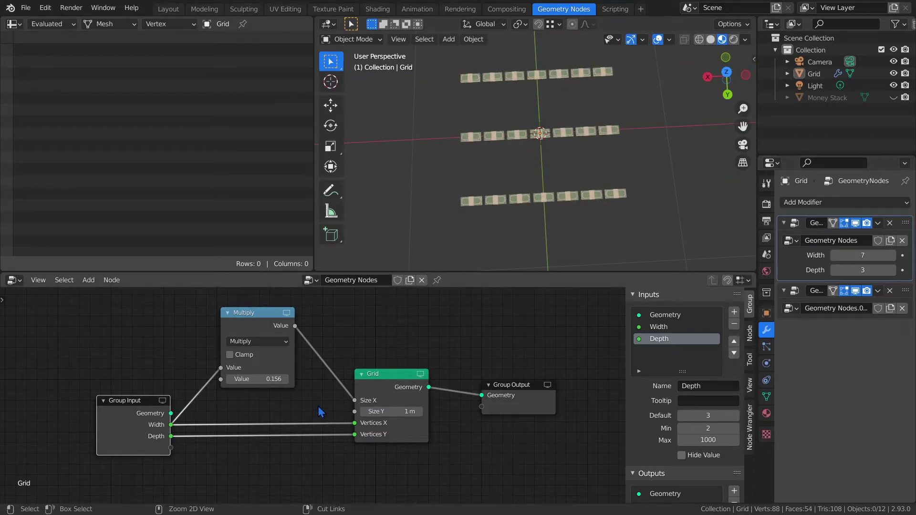
right_click_drag(322, 426, 322, 426, "ctrl")
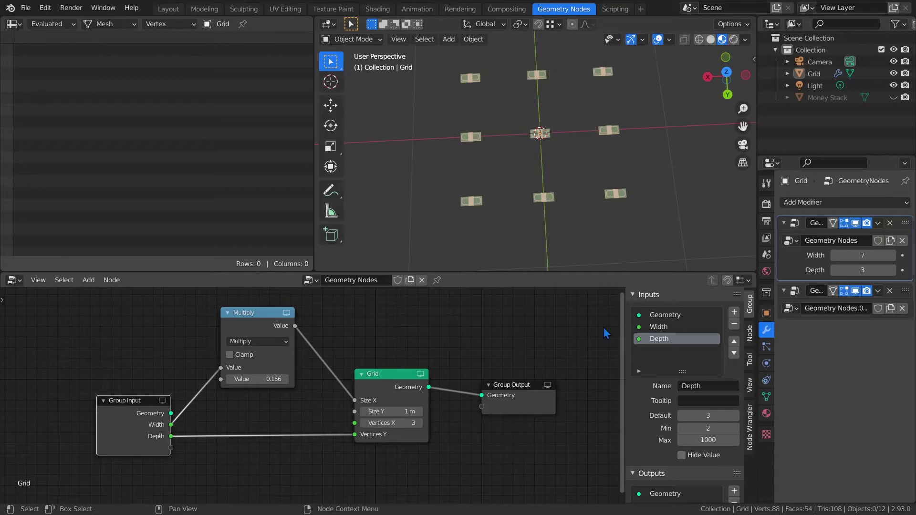
left_click_drag(833, 258, 894, 260)
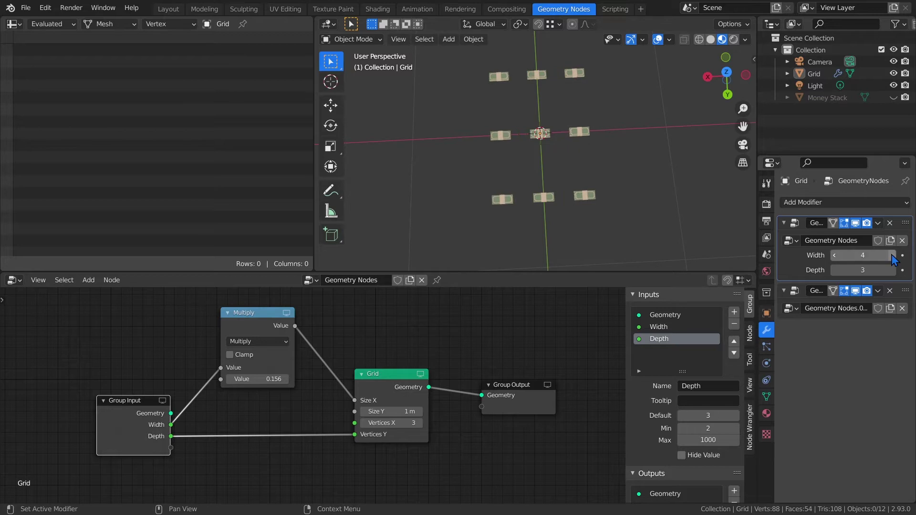
left_click(835, 256)
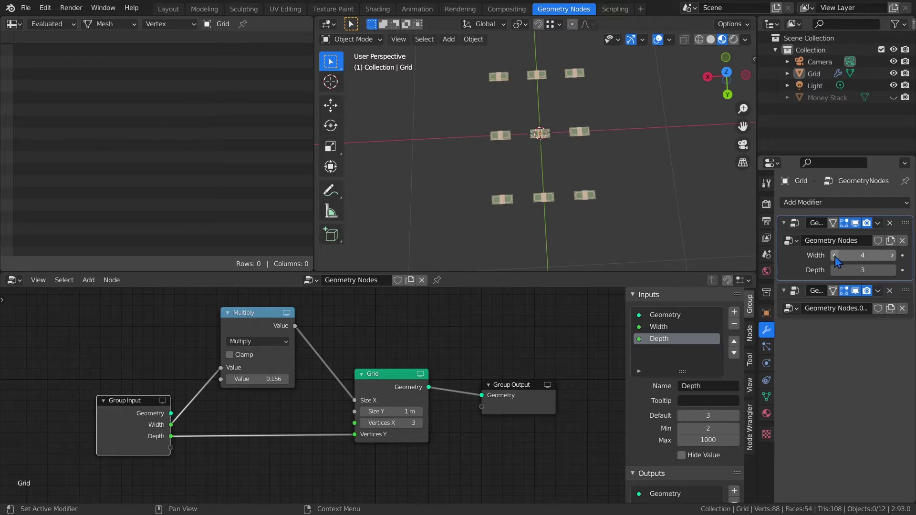
left_click(420, 423)
left_click(420, 423)
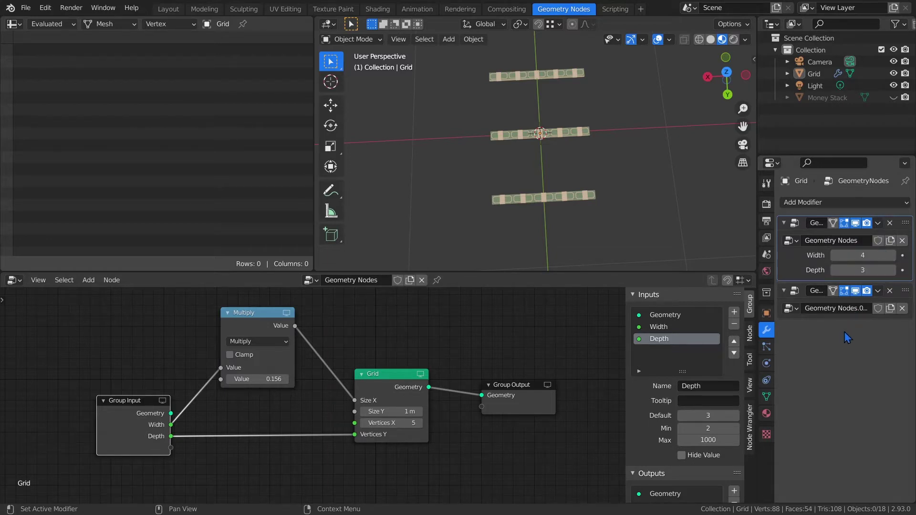
Insert a Math node set to Subtract with a value of 1 between the Width input and the Multiply node.
key("shift+a")
mouse_move(453, 332)
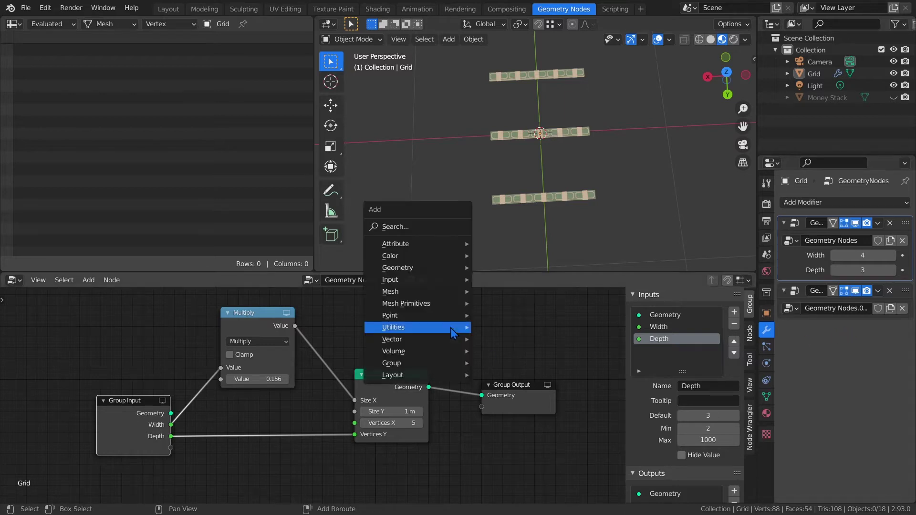
left_click(498, 378)
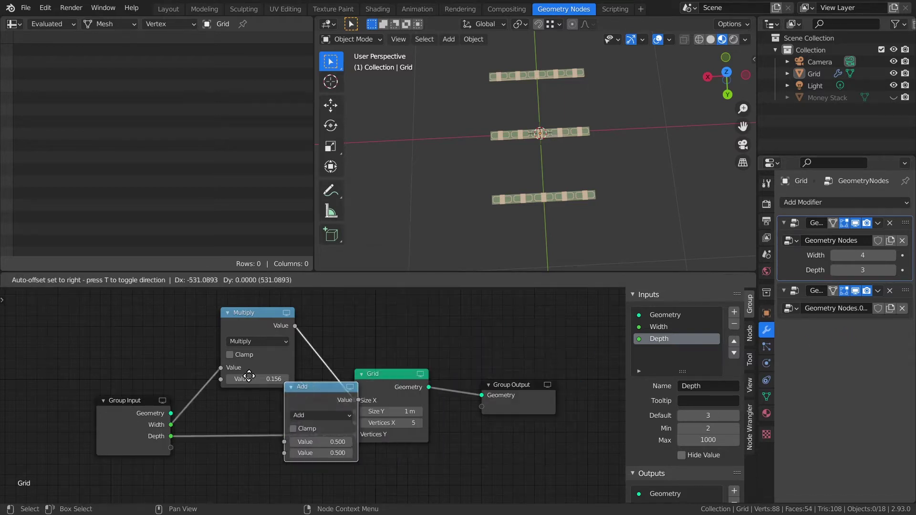
left_click(188, 380)
left_click_drag(241, 425, 249, 353)
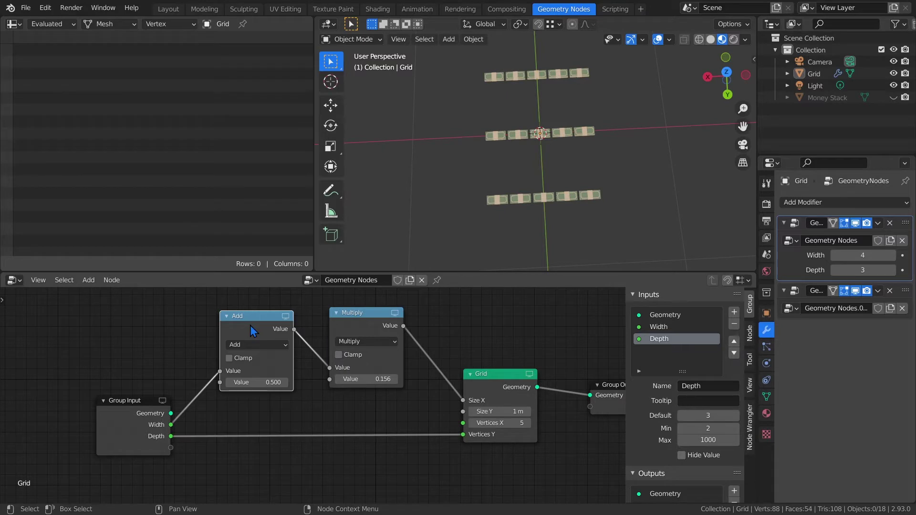
left_click(248, 345)
left_click(240, 382)
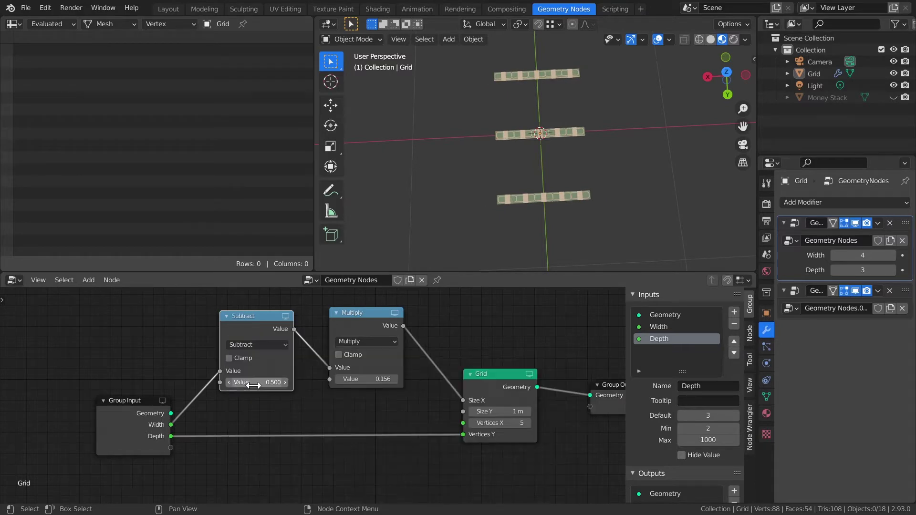
left_click(255, 383)
type("1")
key("Return")
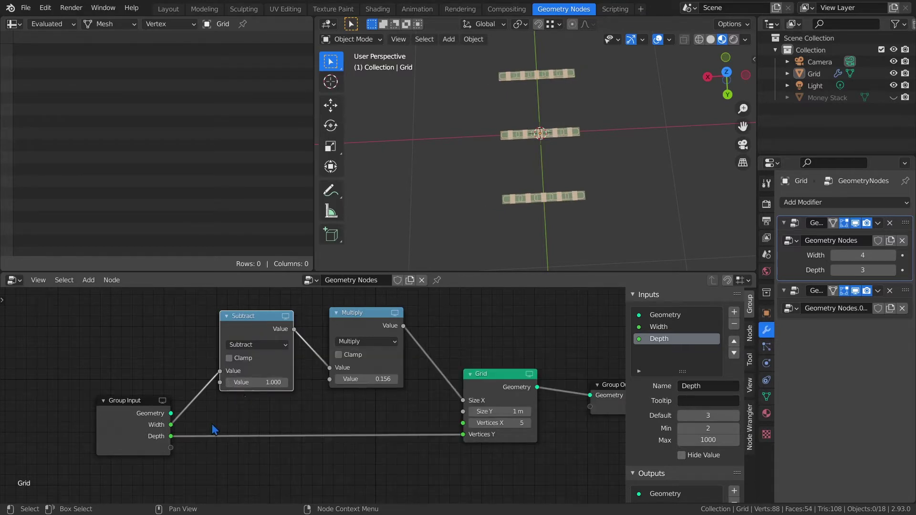
Link Width to the Grid's Vertices X and set the modifier's Width to 9.
left_click_drag(170, 425, 469, 428)
scroll(553, 130, "up", 4)
mouse_move(856, 255)
left_mouse_down()
mouse_move(883, 255)
mouse_move(842, 255)
mouse_move(861, 256)
left_mouse_up()
Add a Separate XYZ node below the existing nodes and expose its Vector as a new group input.
scroll(336, 450, "down", 1)
middle_click_drag(335, 453, 335, 419)
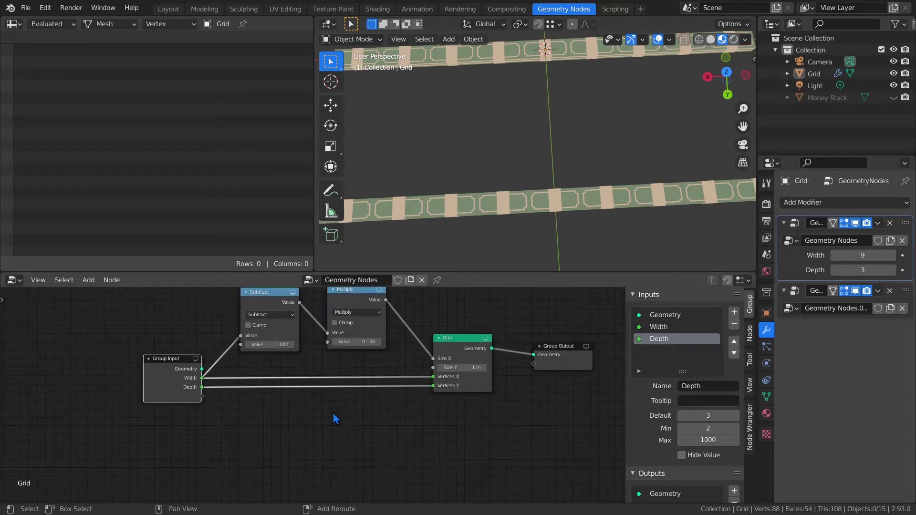
key("shift+a")
mouse_move(336, 419)
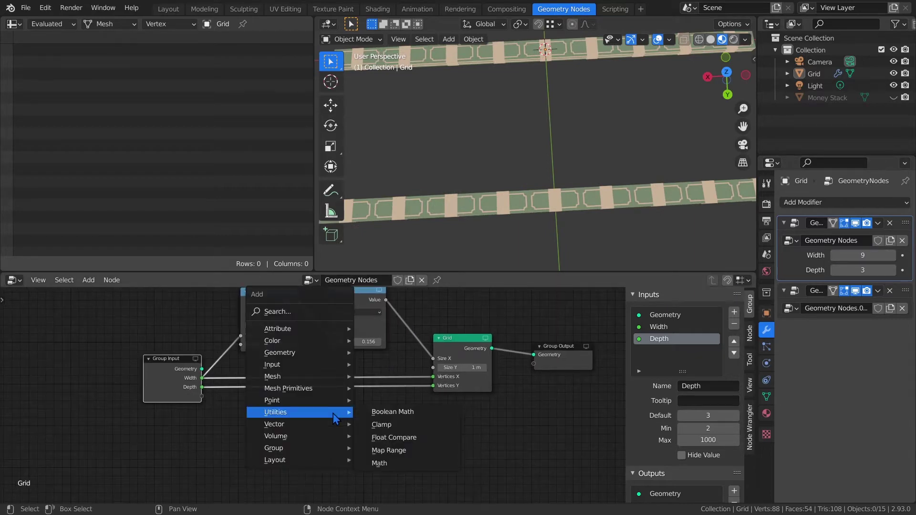
left_click(381, 437)
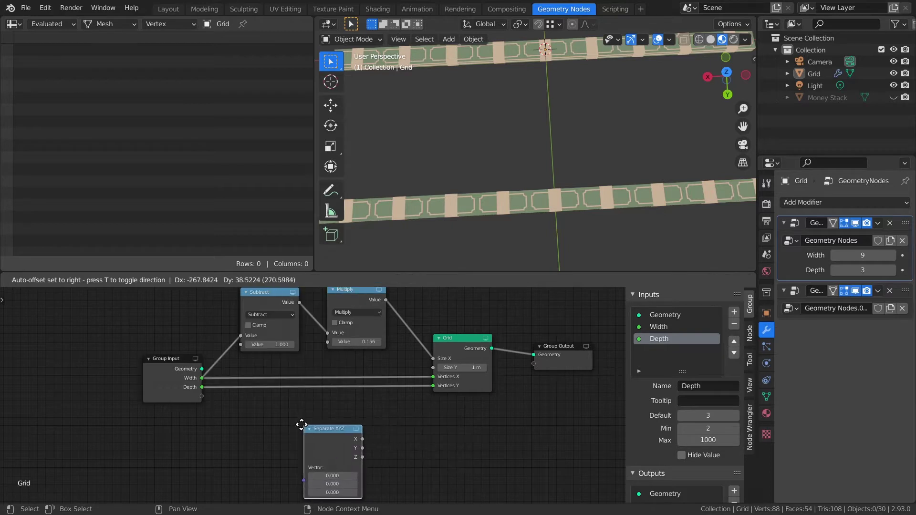
left_click(285, 413)
left_click_drag(288, 472, 205, 405)
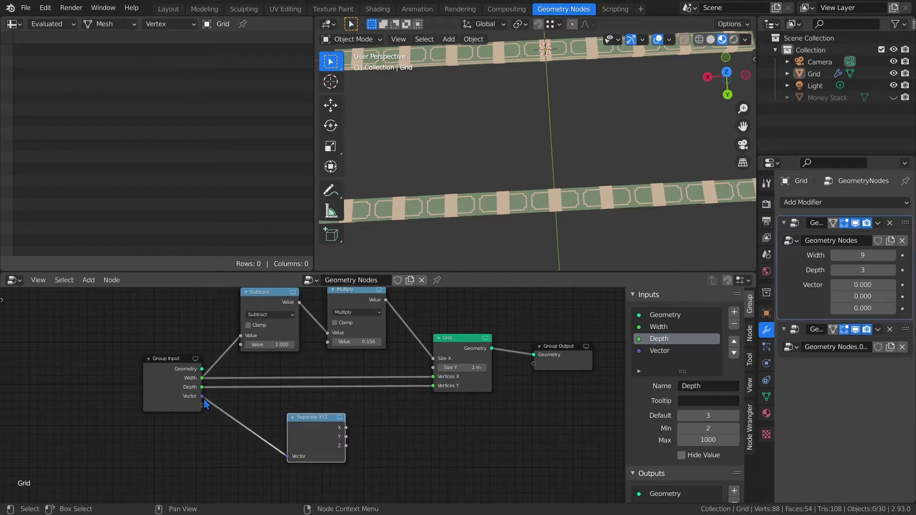
Rename the Vector group input to Gap and set its minimum to 0.
left_click(660, 350)
type("Gap")
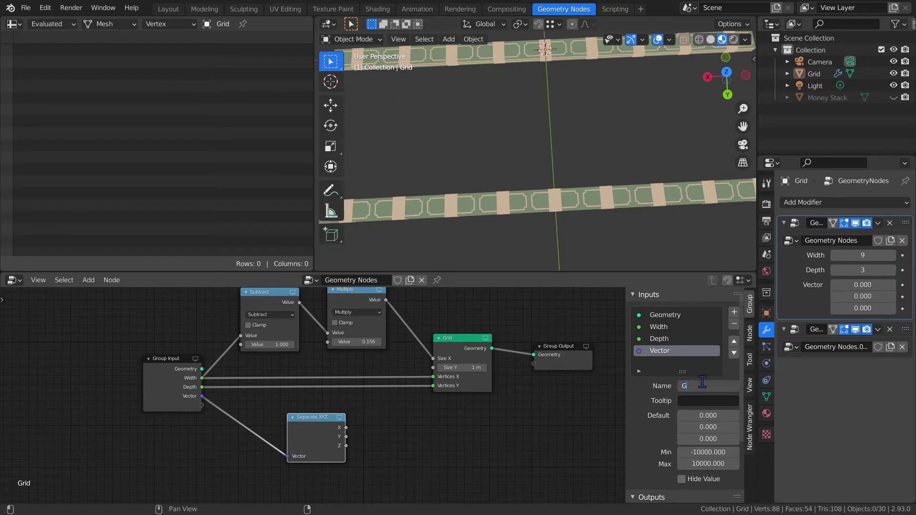
key("Return")
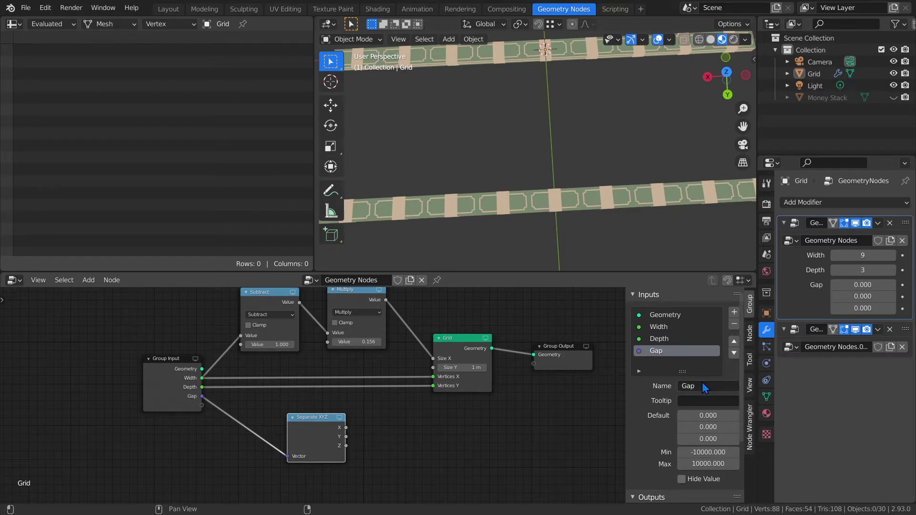
left_click(704, 452)
type("0")
key("Return")
Link the Separate XYZ node's X output to the Multiply node's second value and set the modifier's Gap X to 0.156.
left_click_drag(346, 428, 328, 342)
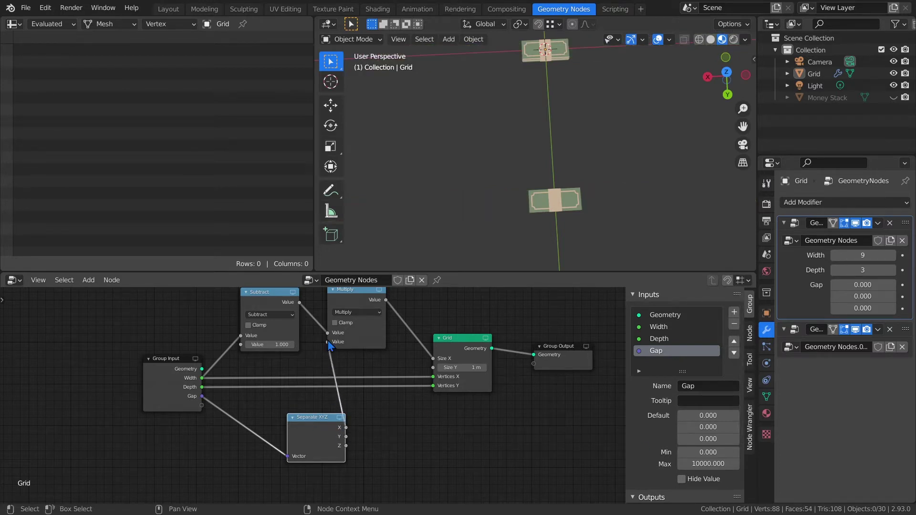
left_click_drag(863, 285, 880, 285)
left_click(866, 284)
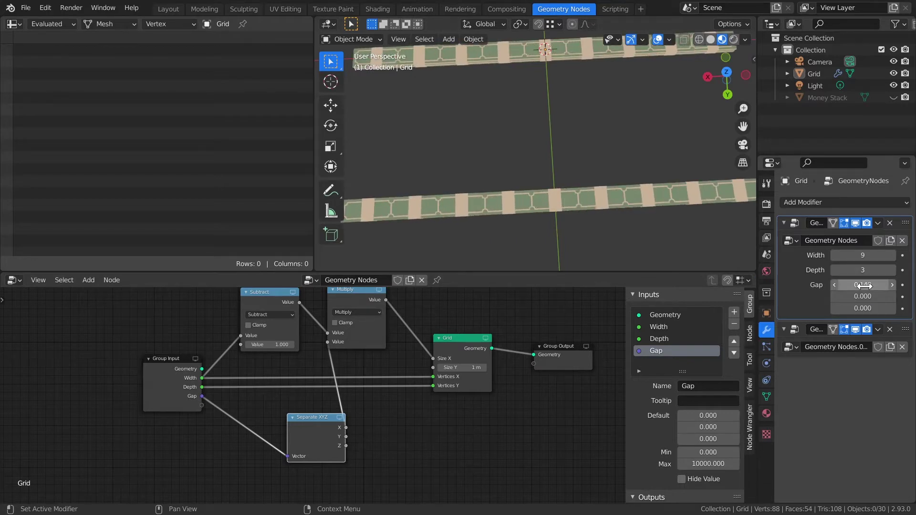
type("0.14")
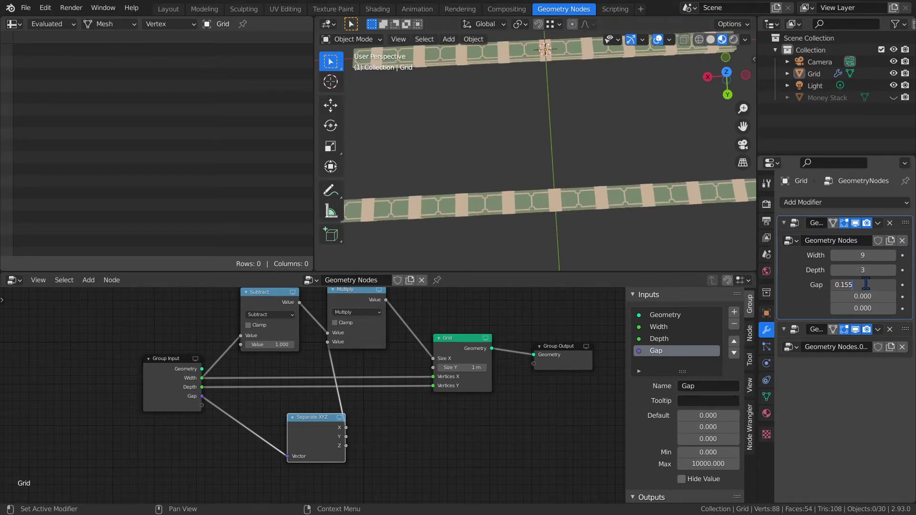
key("Return")
scroll(593, 180, "down", 3)
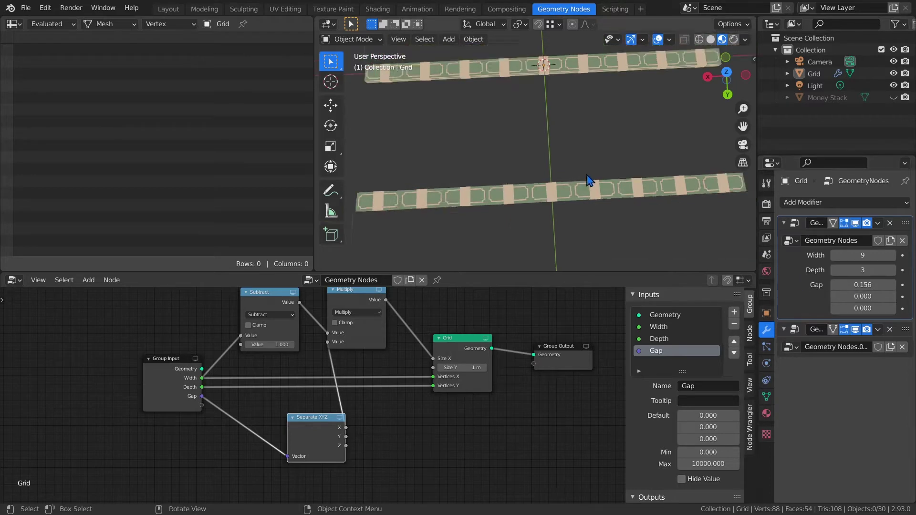
Insert a Math Add node with a value of 0.156 between the Separate XYZ node's X output and the Multiply node.
left_click_drag(314, 438, 218, 451)
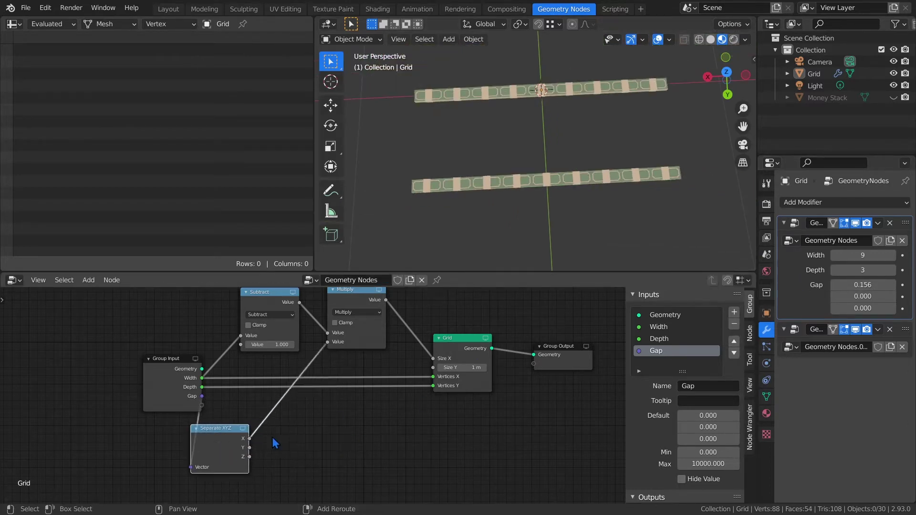
middle_click_drag(299, 456, 308, 440)
key("shift+a")
mouse_move(311, 445)
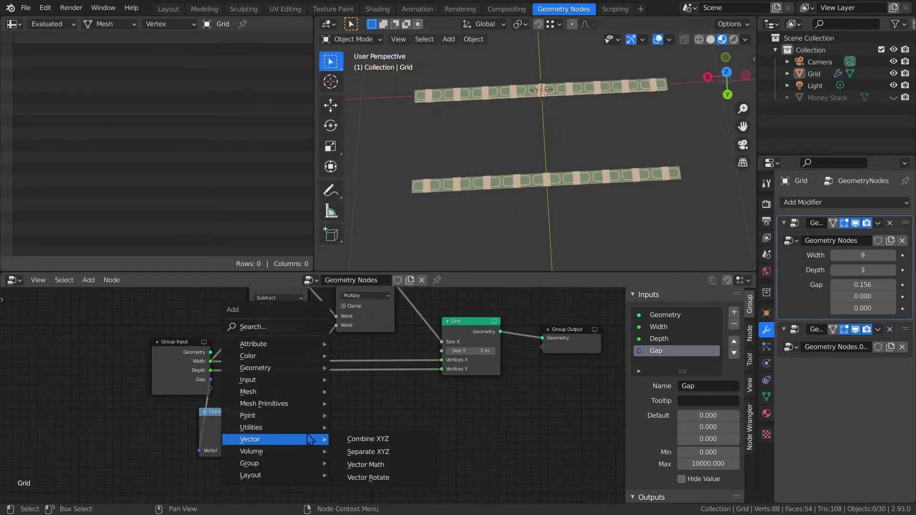
mouse_move(307, 427)
left_click(365, 484)
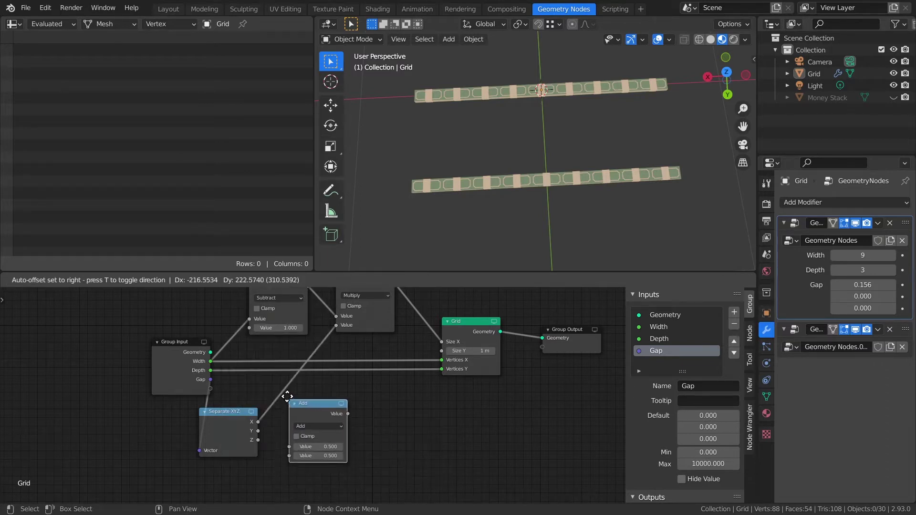
left_click(283, 394)
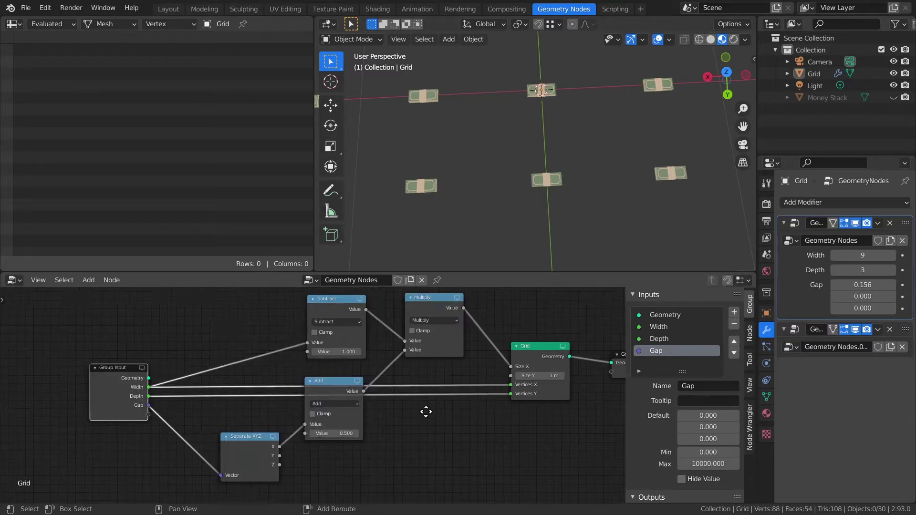
left_click(326, 439)
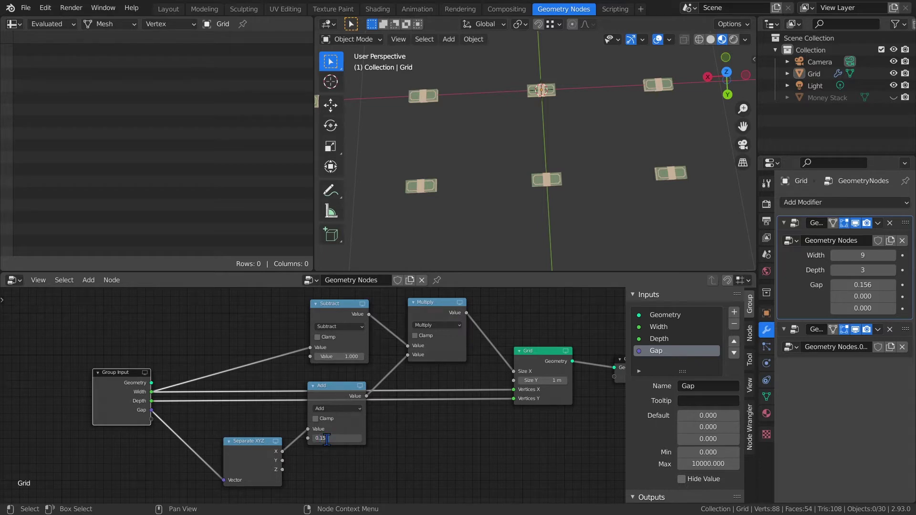
type("0.156")
key("Return")
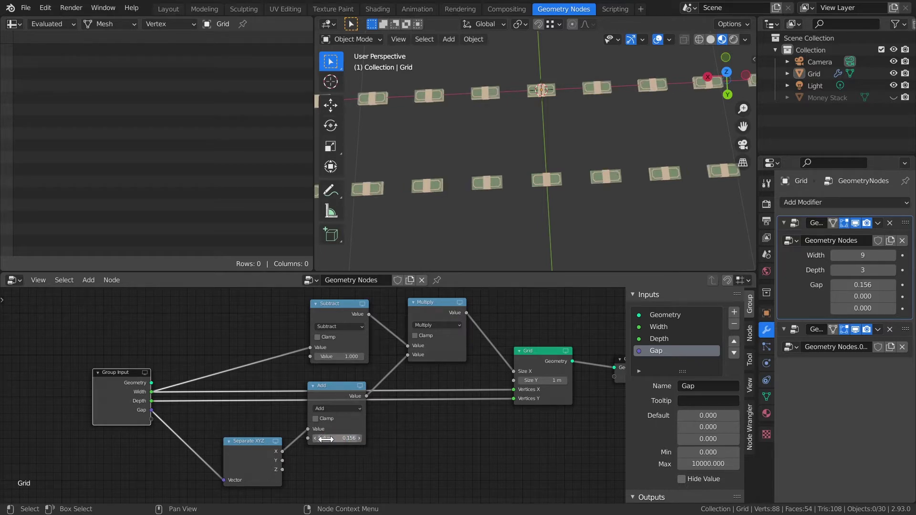
Set the Geometry Nodes modifier's Gap X to 0.
left_click(857, 284)
type("0")
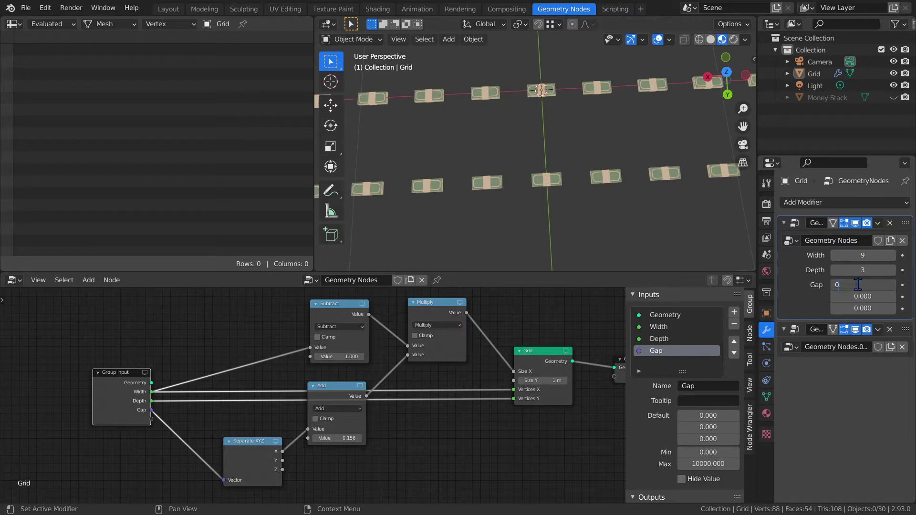
key("Return")
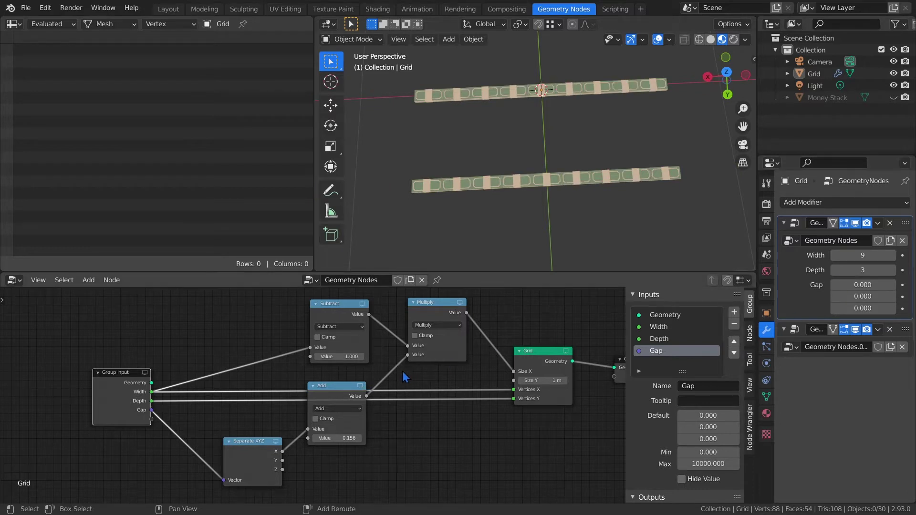
Duplicate the Subtract, Add and Multiply nodes together and place the copies below the originals.
scroll(406, 379, "down", 2)
left_click_drag(325, 297, 408, 438)
key("shift+d")
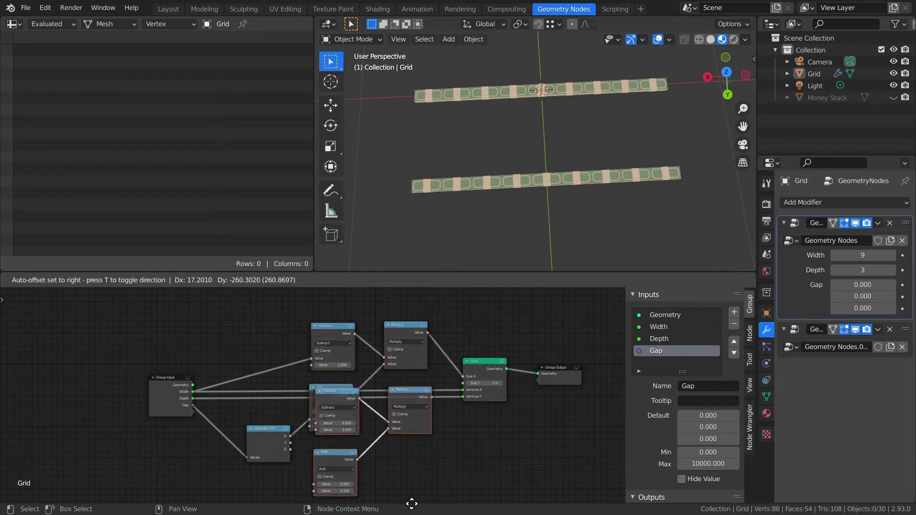
left_click(415, 314)
key("g")
left_click(394, 370)
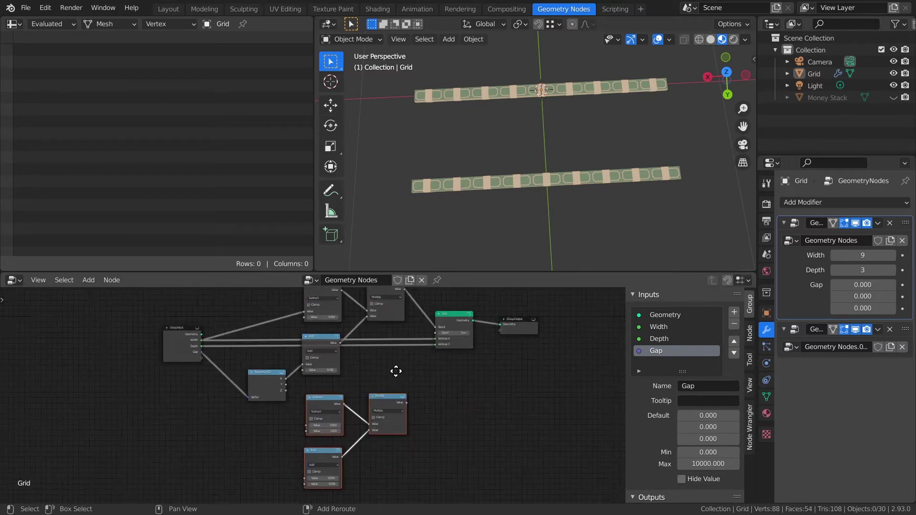
Wire the duplicated math nodes from the Depth input and the Separate XYZ node's Y output into the Grid node's Size Y.
scroll(374, 421, "down", 1)
left_click_drag(376, 425, 405, 355)
middle_click_drag(313, 398, 321, 352)
scroll(327, 361, "up", 2)
left_click_drag(164, 310, 327, 405)
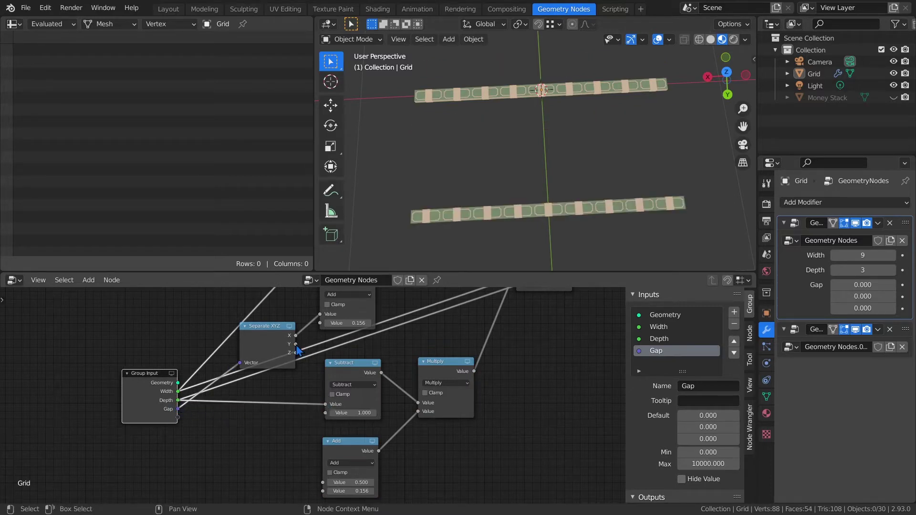
left_click_drag(296, 353, 323, 484)
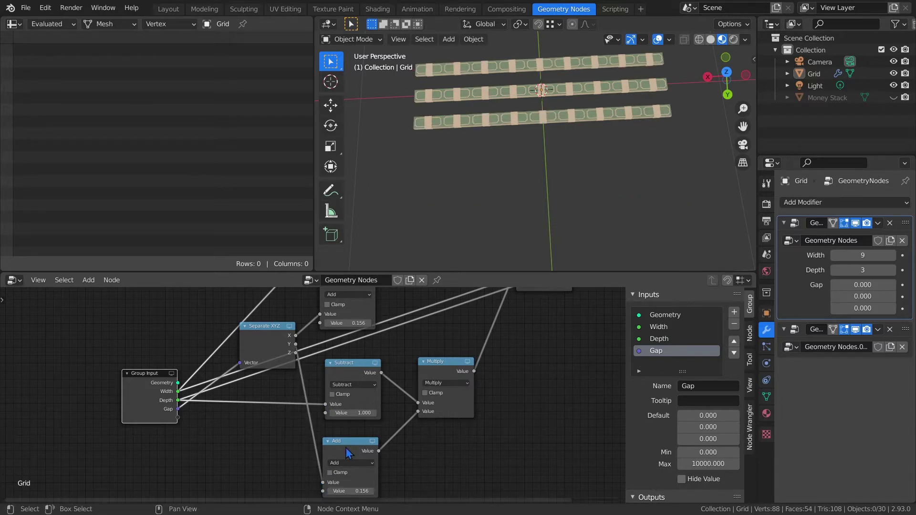
Set the duplicated Add node's second value to 0.066.
middle_click_drag(350, 455, 353, 410)
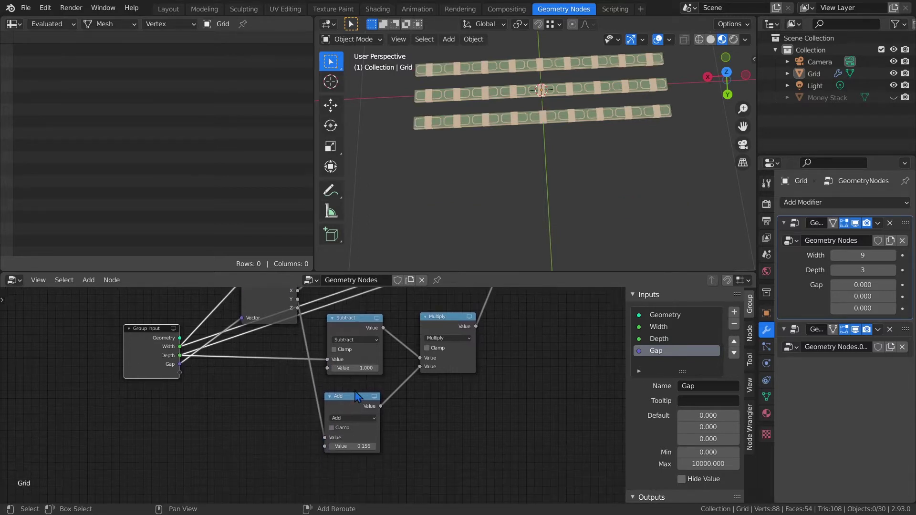
double_click(353, 446)
type("066")
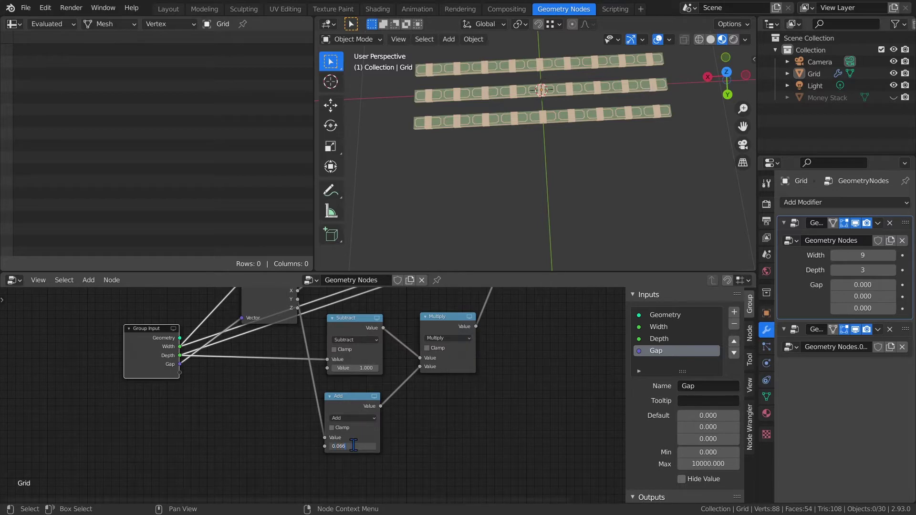
key("Return")
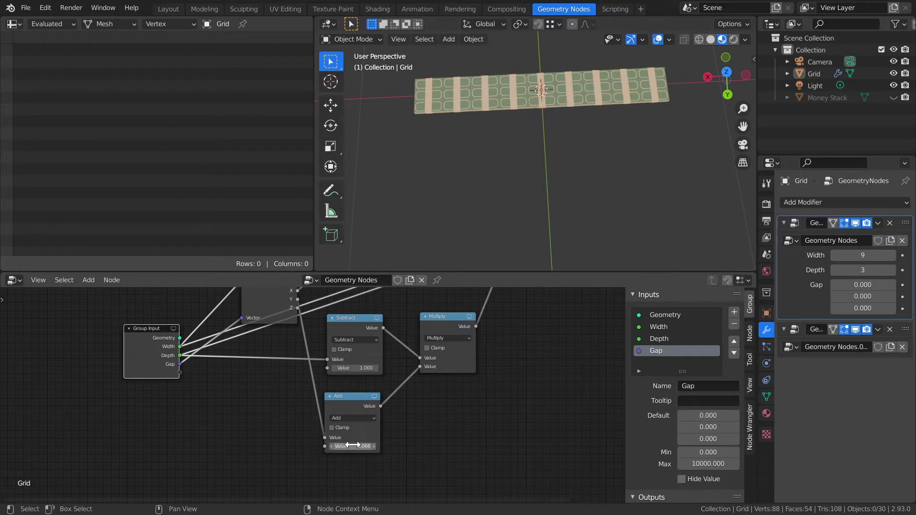
Try the modifier with a Width of 7 and a Depth of 16.
mouse_move(863, 255)
left_mouse_down()
mouse_move(882, 255)
mouse_move(854, 255)
left_mouse_up()
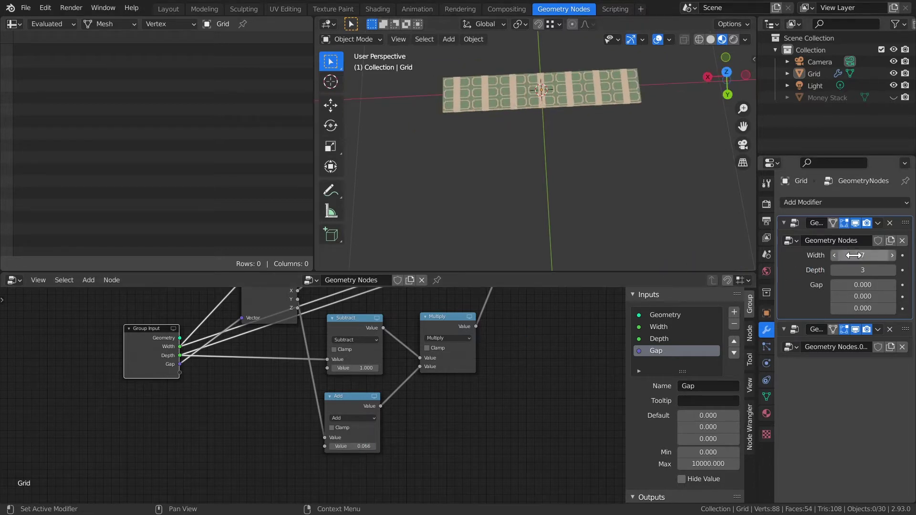
left_click(862, 270)
type("16")
key("Return")
Set the modifier's Width to 10 and its Depth to 20.
left_click(863, 256)
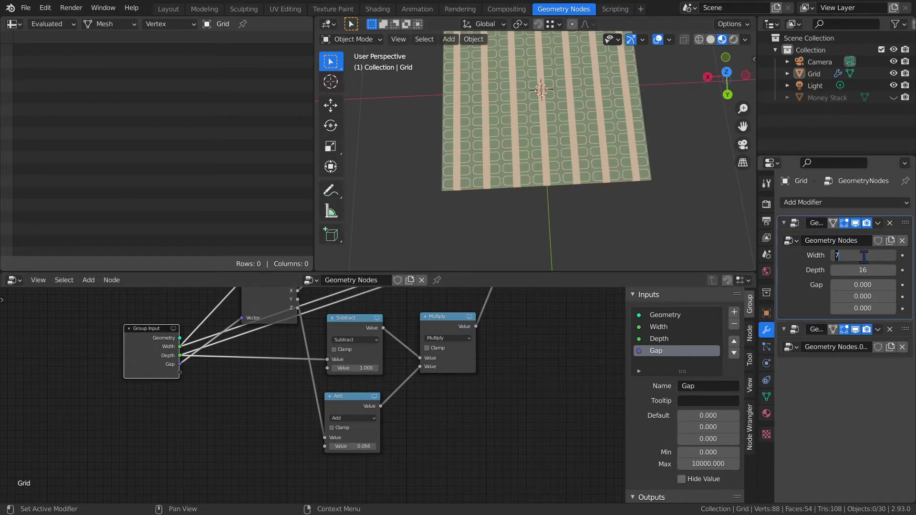
key("Tab")
type("20")
key("Return")
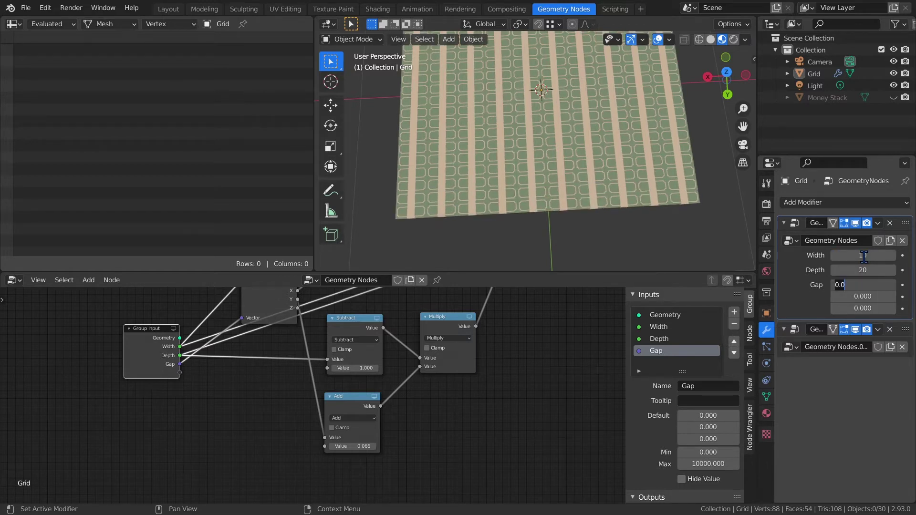
Set both the X and Y components of the modifier's Gap to 0.0127.
left_click(858, 297)
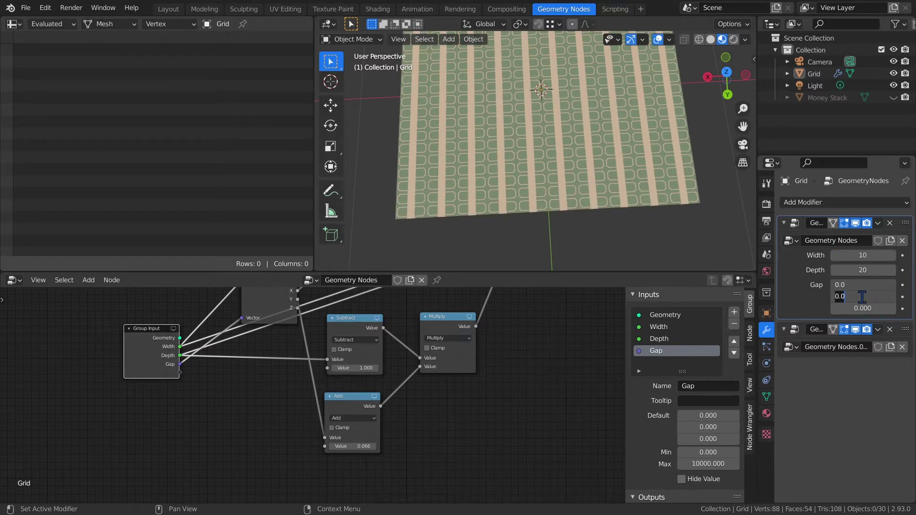
type("0.0127")
key("Return")
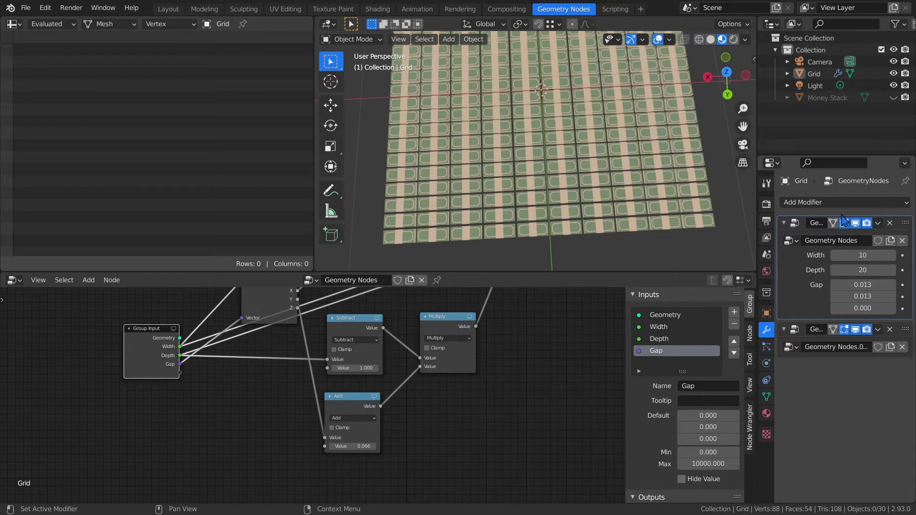
Add an Array modifier and move it between the two Geometry Nodes modifiers.
left_click(859, 203)
left_click(683, 240)
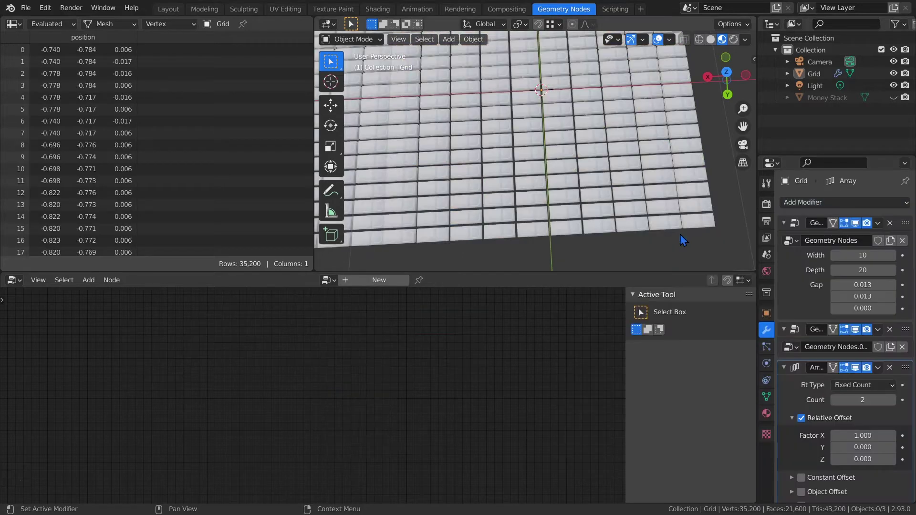
left_click_drag(905, 371, 903, 330)
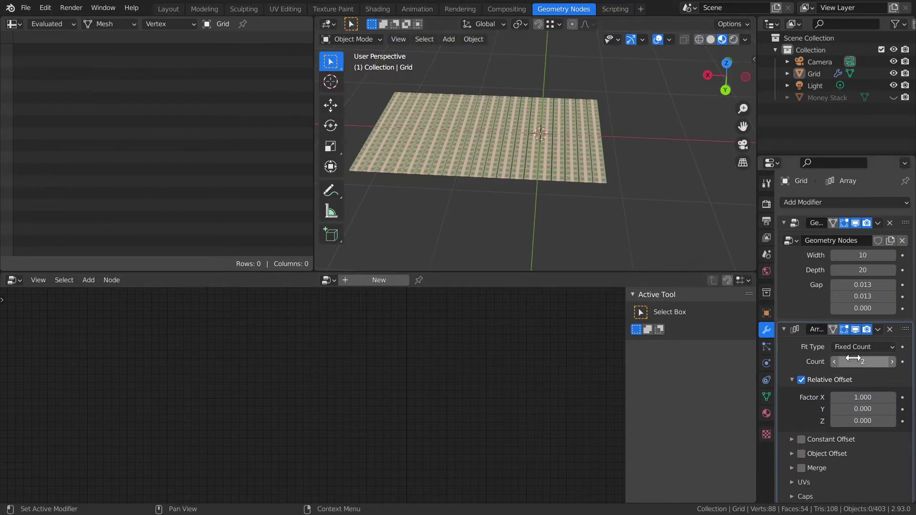
Set the Array modifier's count to 1 and disable its Relative Offset.
double_click(854, 361)
key("Return")
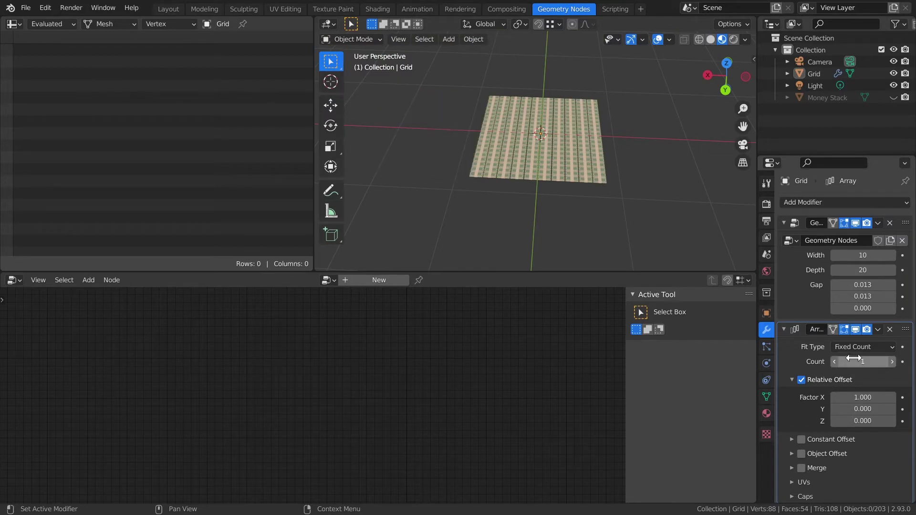
left_click(801, 380)
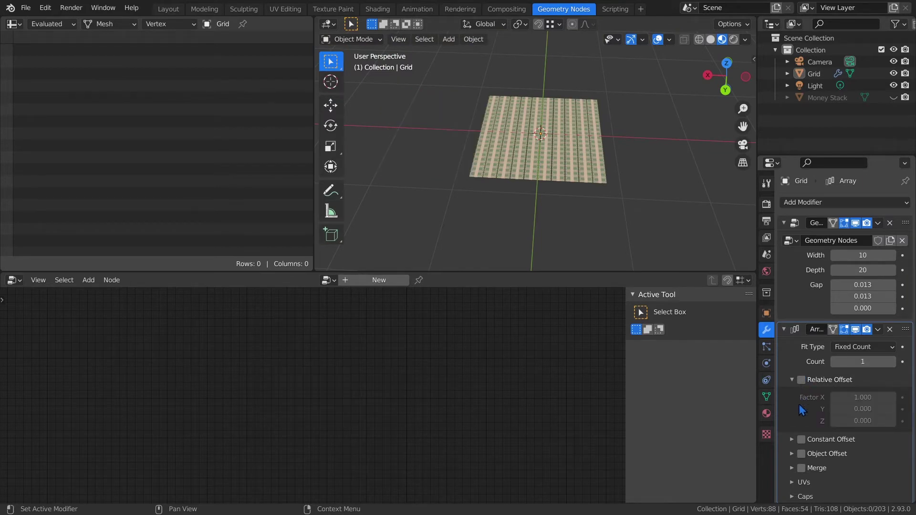
Enable the Array's Constant Offset with Distance X at 0 m and Z at 0.022 m.
left_click(801, 439)
left_click(793, 440)
scroll(807, 441, "down", 3)
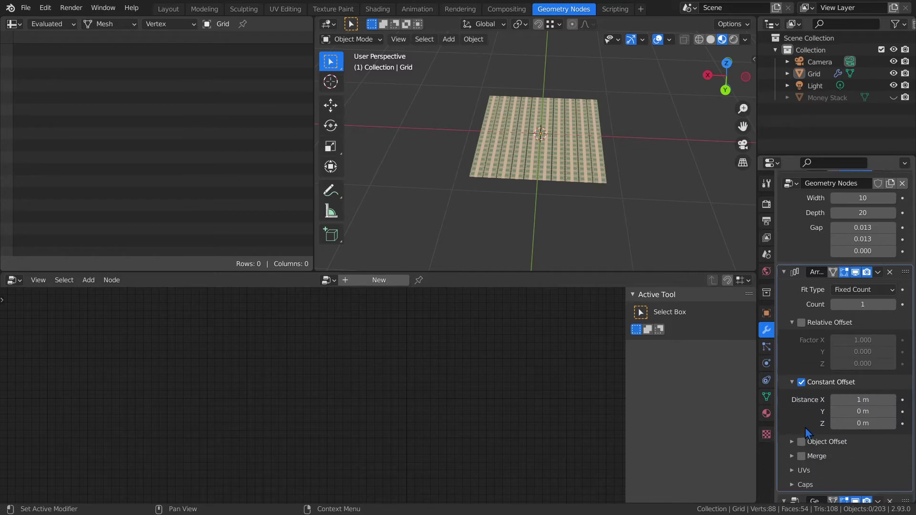
mouse_move(856, 400)
left_mouse_down()
mouse_move(842, 400)
mouse_move(856, 396)
left_mouse_up()
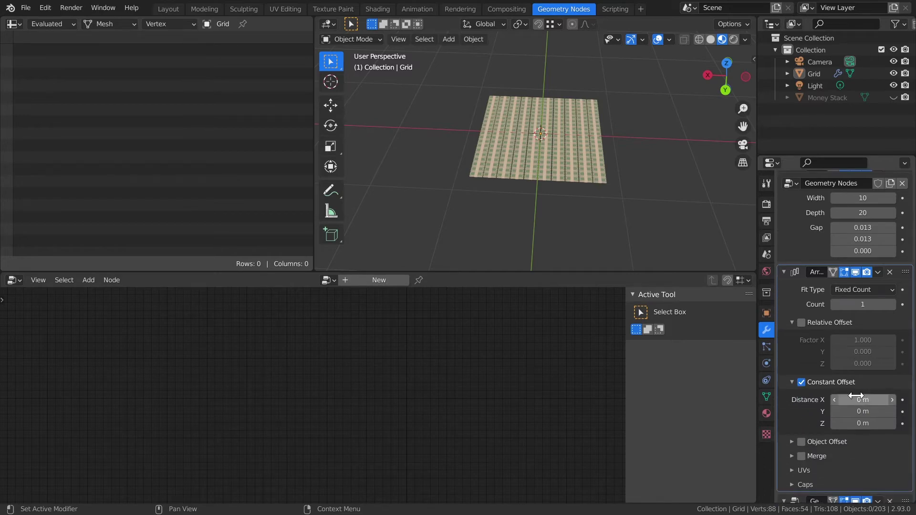
left_click(862, 423)
type("0.022")
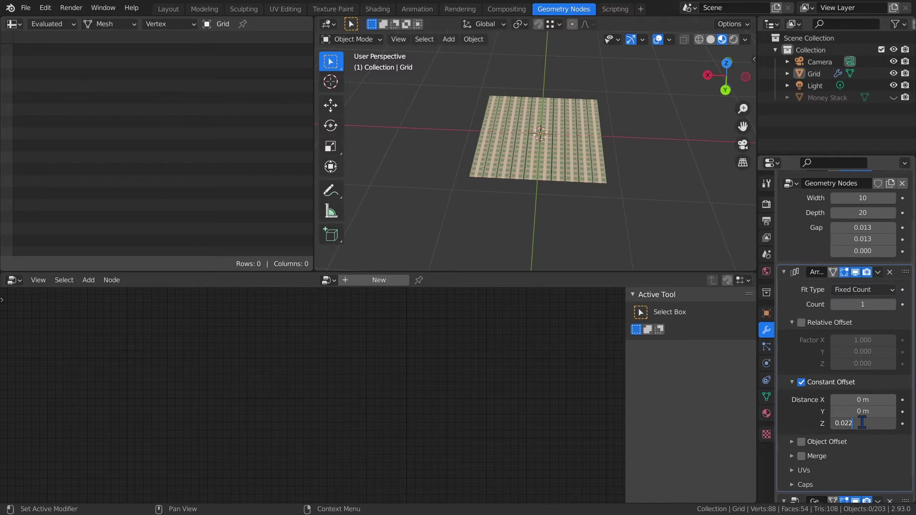
key("Return")
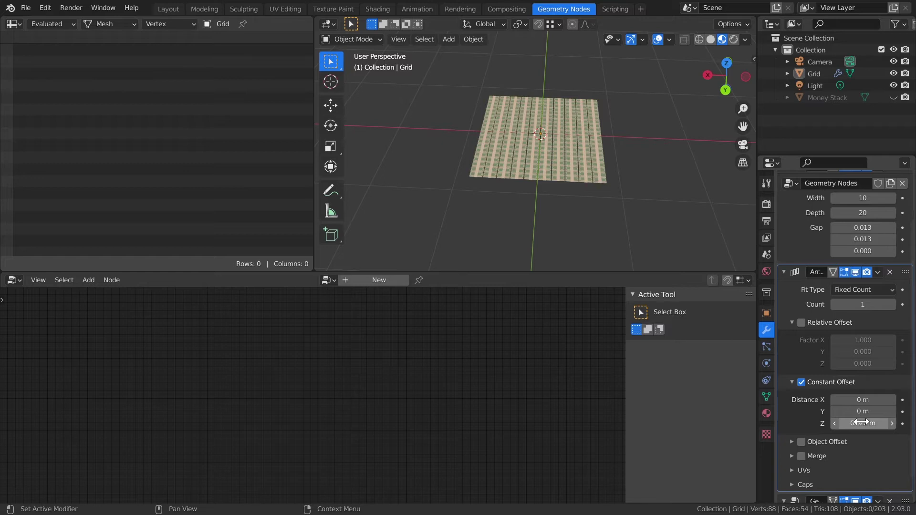
Copy and paste the Grid object, and delete the extra Money Stack copy that comes with it.
left_click(816, 75)
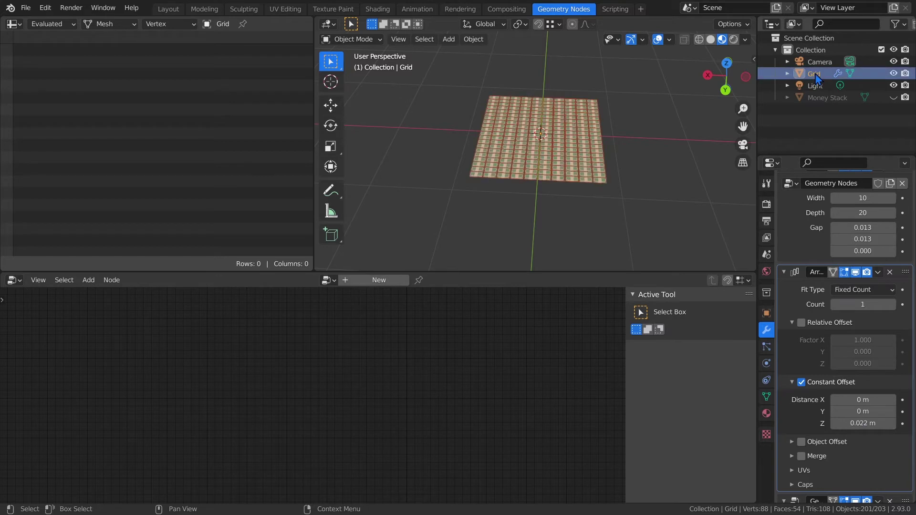
key("ctrl+c")
key("ctrl+v")
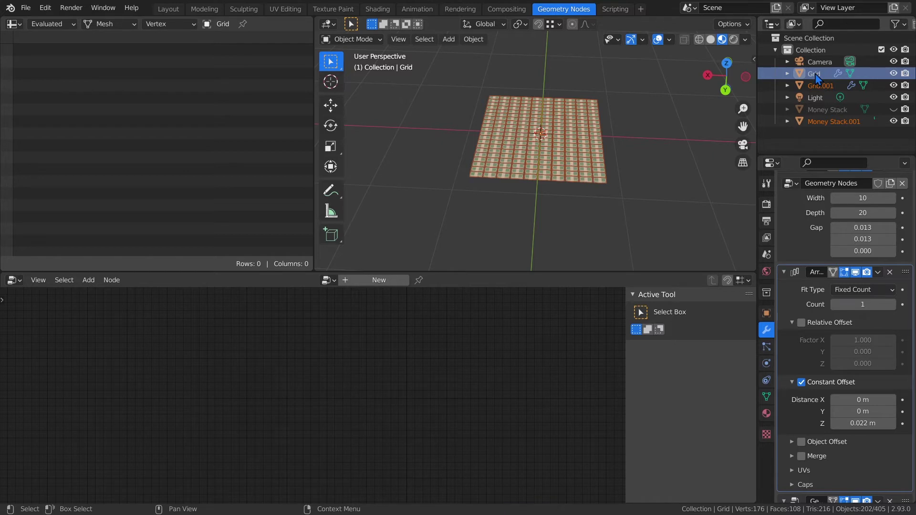
left_click(818, 122)
key("Delete")
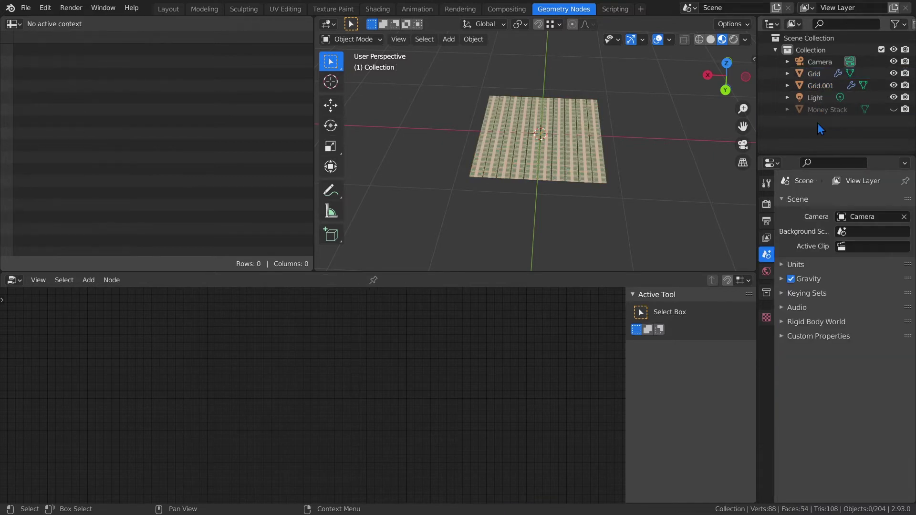
Rename the duplicated grid object to Delete Grid.
left_click(825, 88)
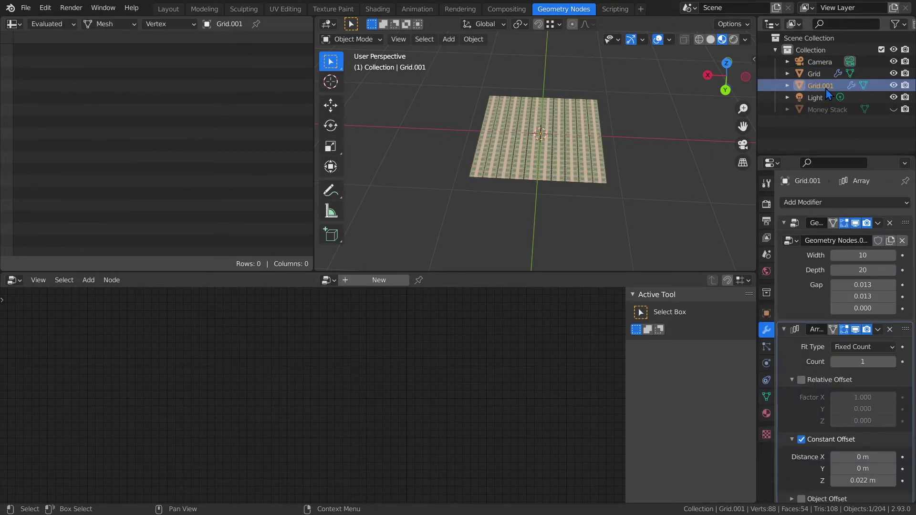
double_click(825, 88)
type("Delt")
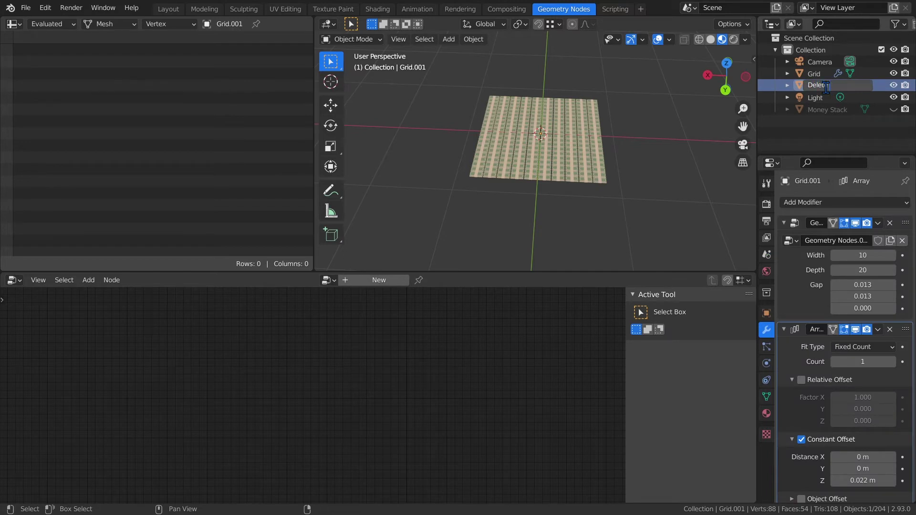
type("te Grid")
key("Return")
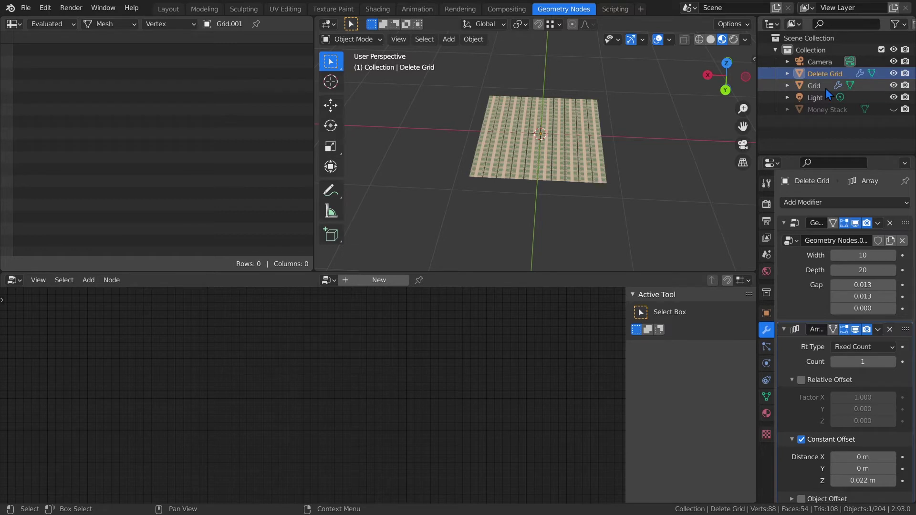
Remove the last Geometry Nodes modifier from Delete Grid and hide the original Grid object in the viewport.
scroll(821, 267, "down", 4)
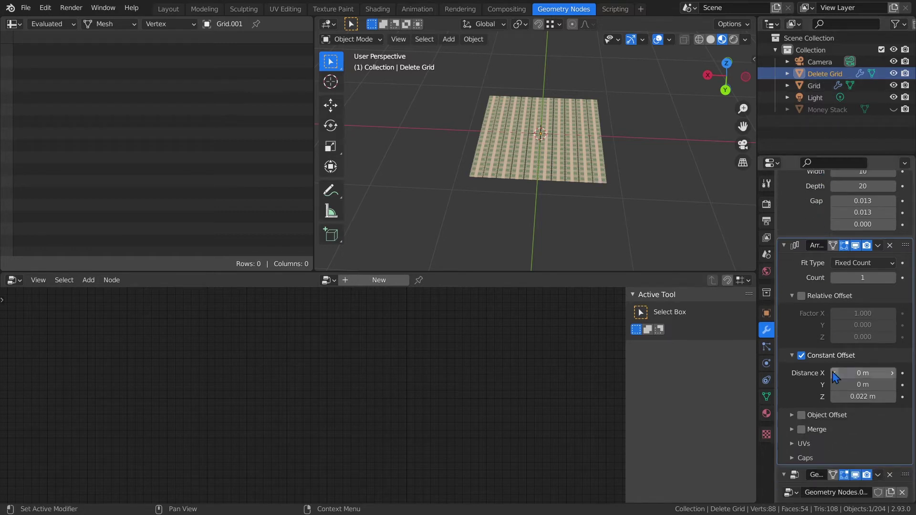
left_click(878, 475)
left_click(893, 481)
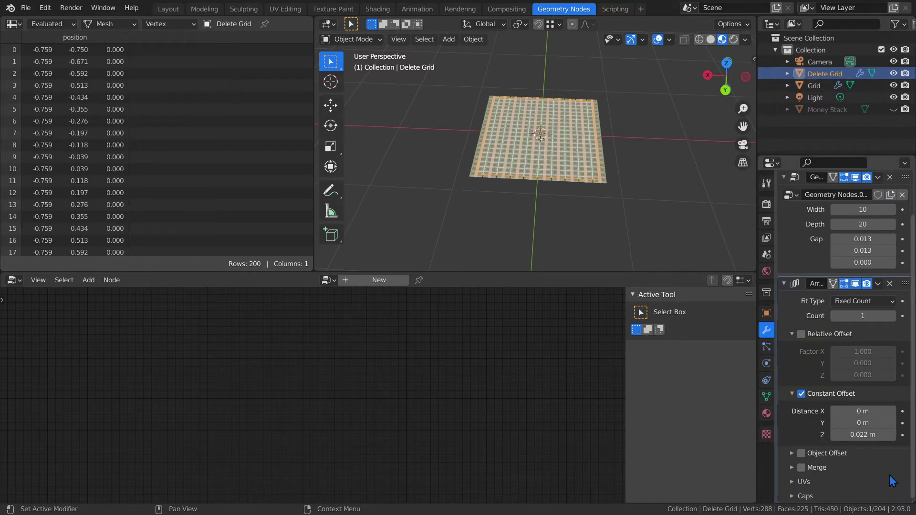
left_click(892, 85)
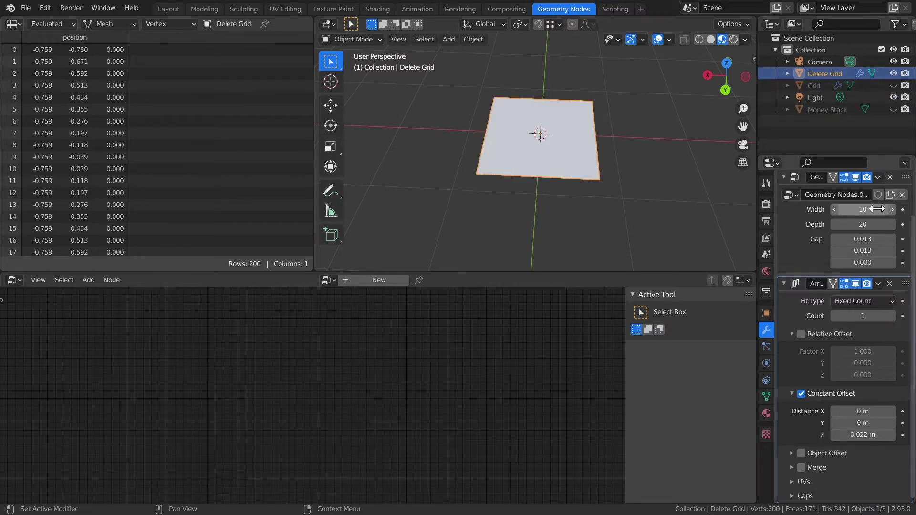
With Delete Grid's Geometry Nodes modifier active, create a new texture of type Clouds with a Size of 2.00.
scroll(902, 222, "up", 2)
left_click(904, 224)
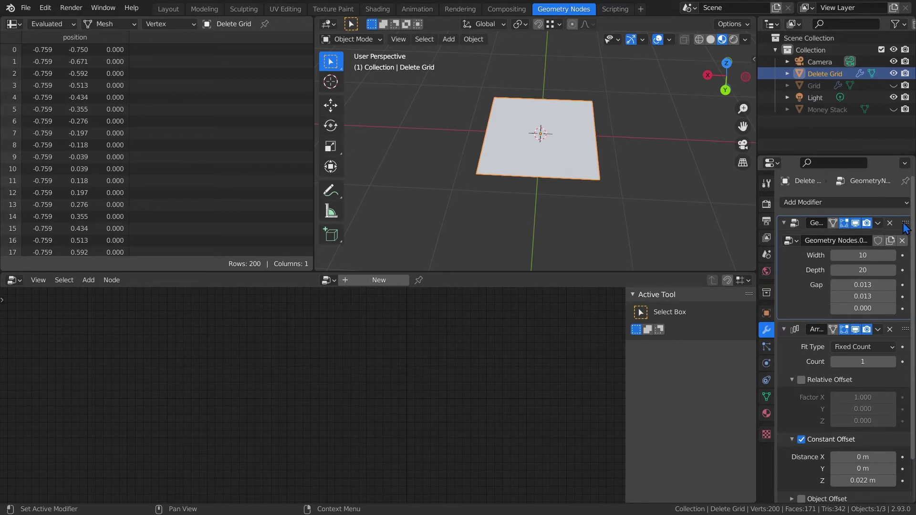
left_click(766, 435)
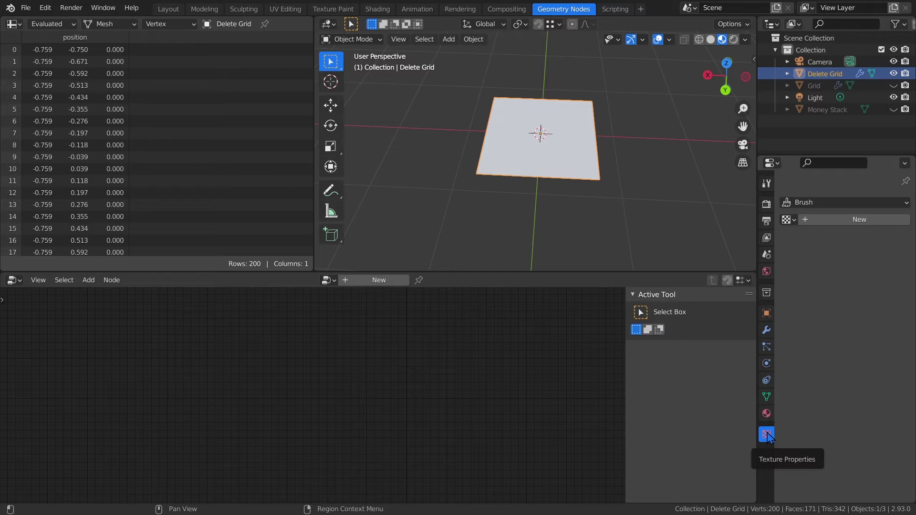
left_click(846, 222)
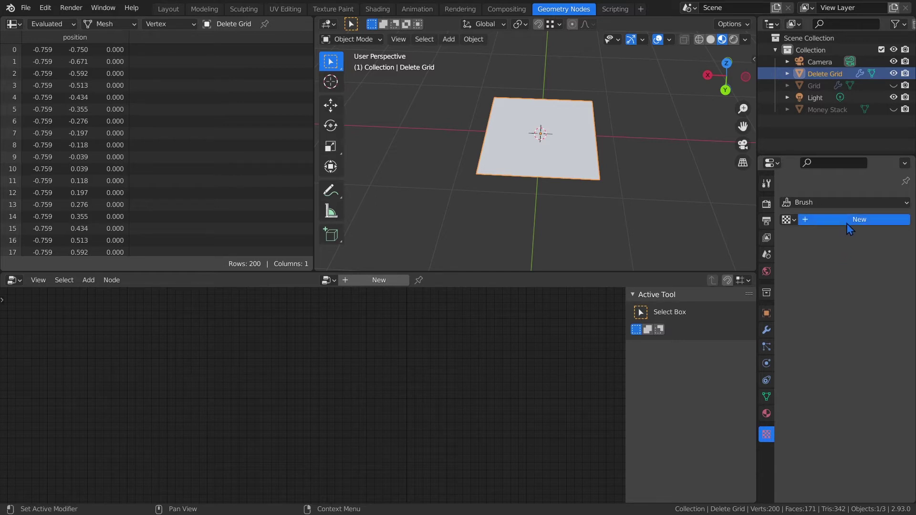
left_click(847, 237)
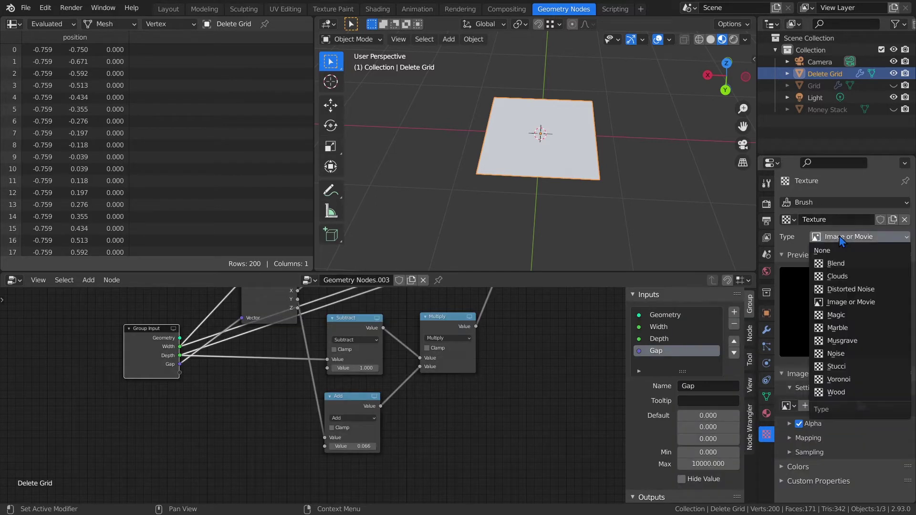
left_click(842, 276)
mouse_move(849, 442)
left_mouse_down()
mouse_move(873, 442)
mouse_move(848, 440)
left_mouse_up()
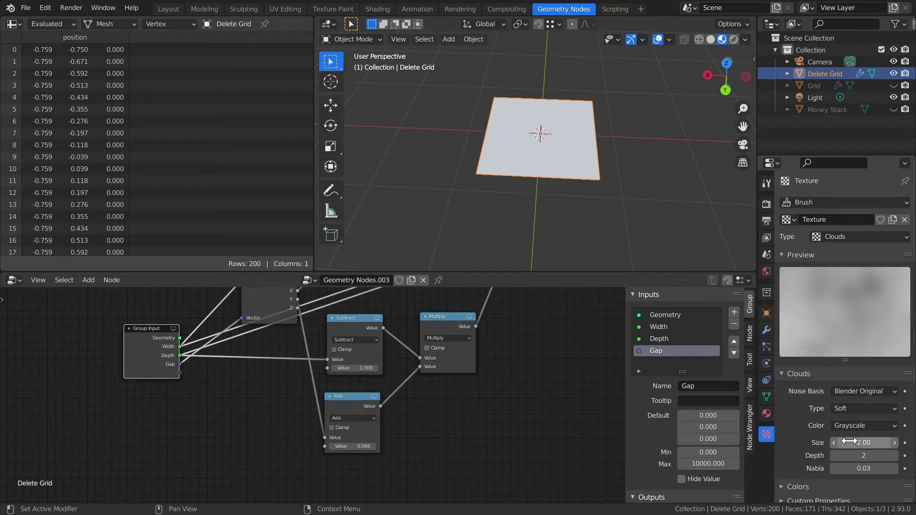
Insert an Attribute Sample Texture node between the Grid and Group Output nodes.
scroll(460, 430, "down", 2)
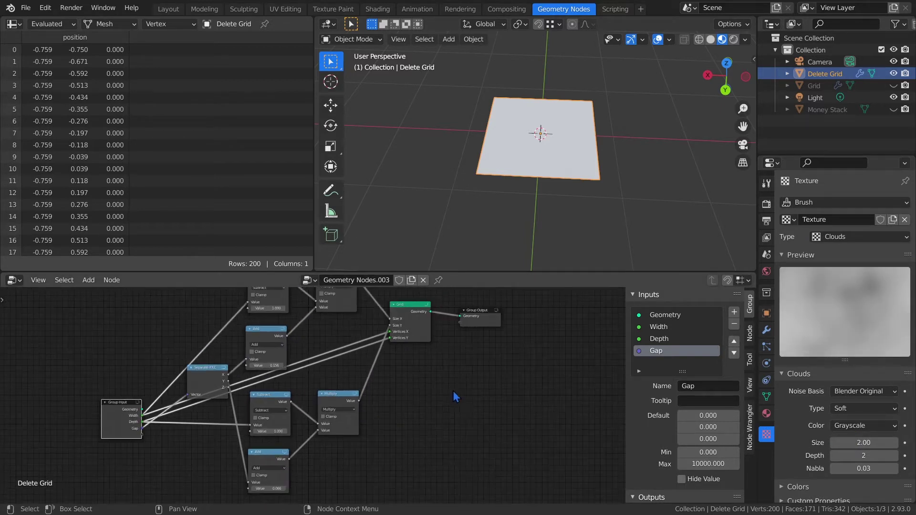
middle_click_drag(455, 359, 446, 389)
key("shift+a")
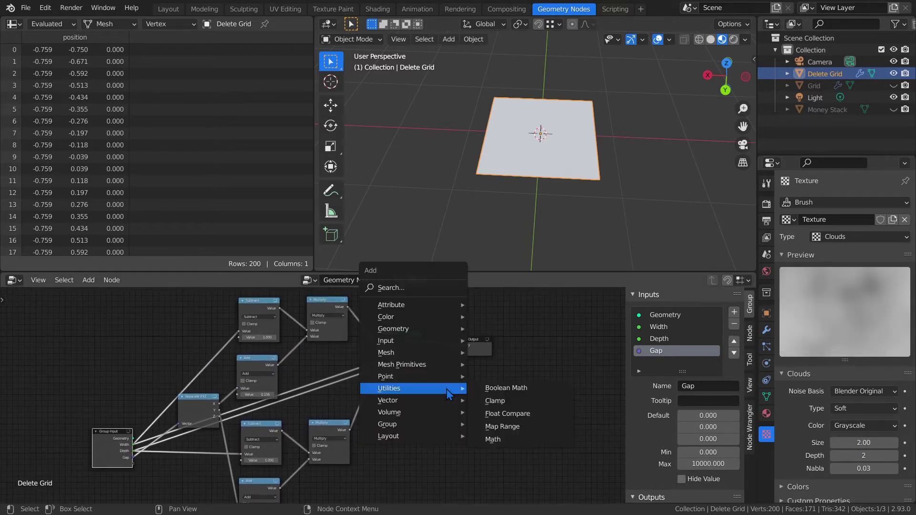
mouse_move(396, 305)
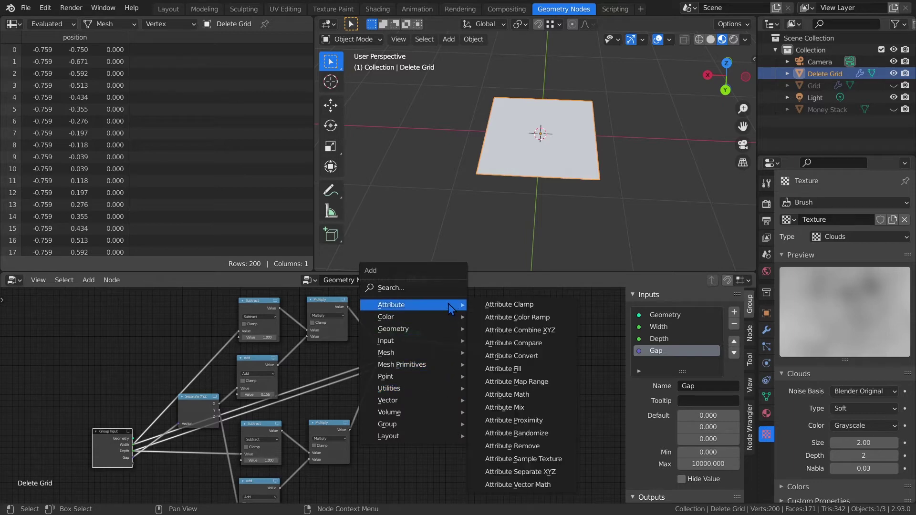
left_click(511, 459)
left_click(431, 348)
scroll(346, 402, "up", 4)
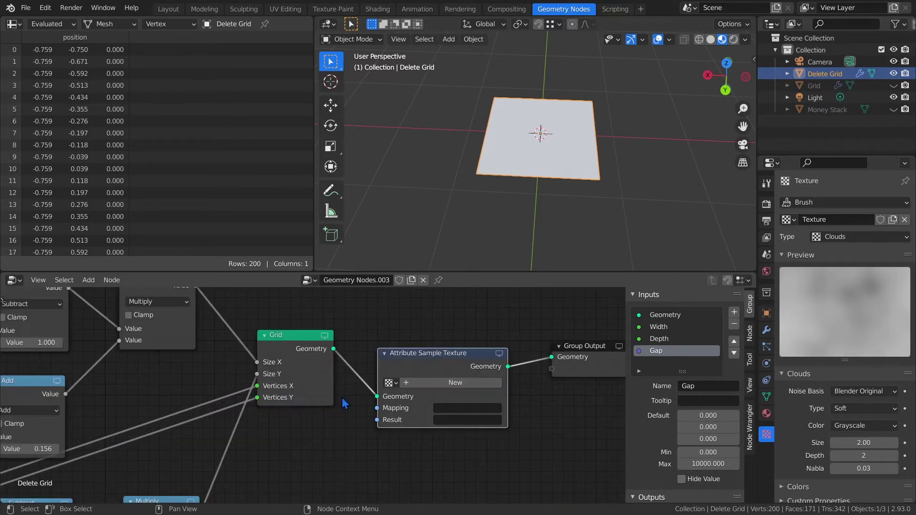
Assign Texture to the Attribute Sample Texture node, with uv_map as Mapping and pos as Result.
left_click(390, 383)
left_click(408, 270)
left_click(467, 408)
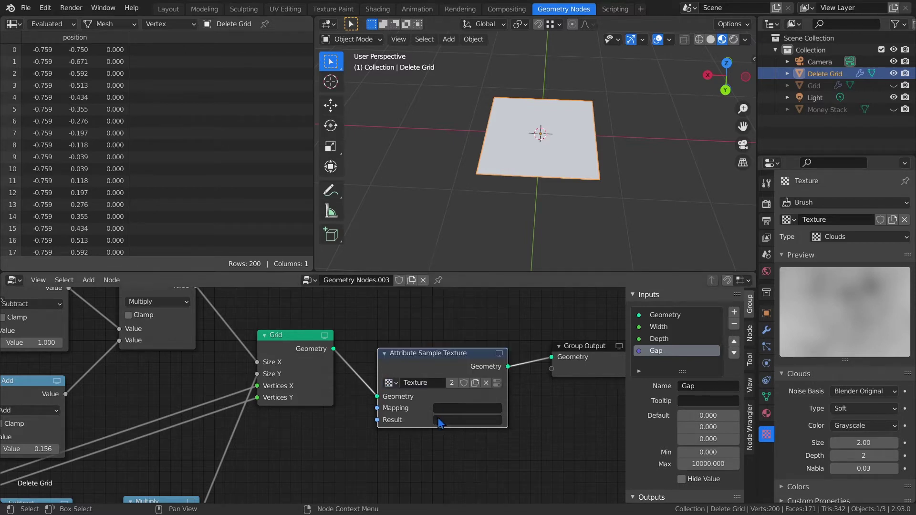
left_click(481, 336)
left_click(450, 421)
type("pos")
key("Return")
Insert an Attribute Separate XYZ node between Attribute Sample Texture and Group Output.
middle_click_drag(501, 403, 317, 415)
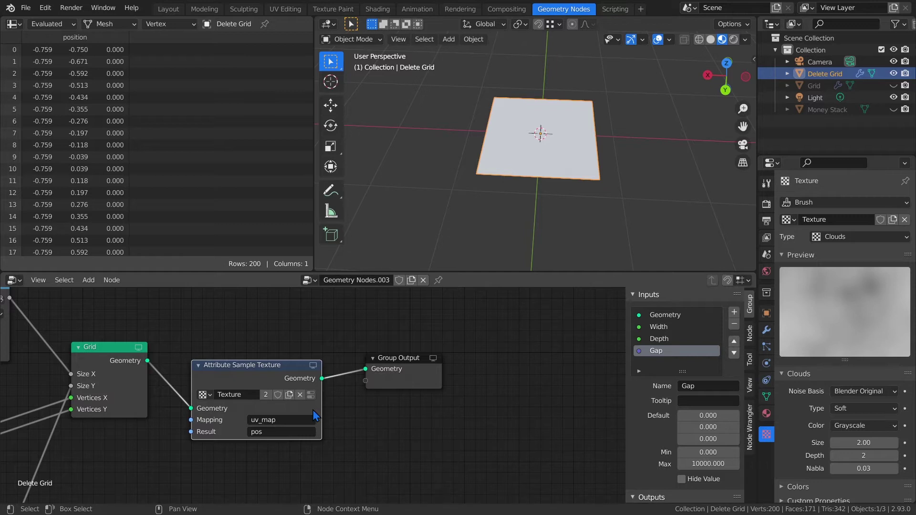
key("shift+a")
mouse_move(324, 375)
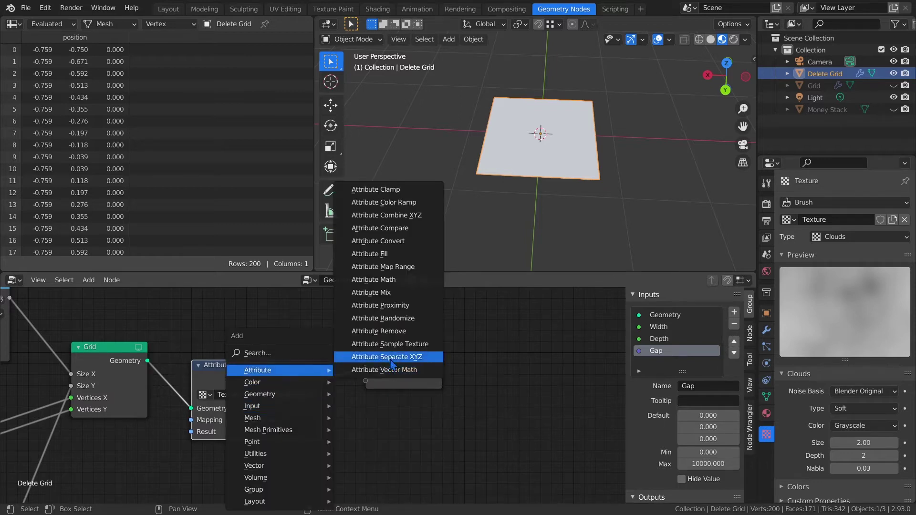
left_click(387, 357)
left_click(365, 370)
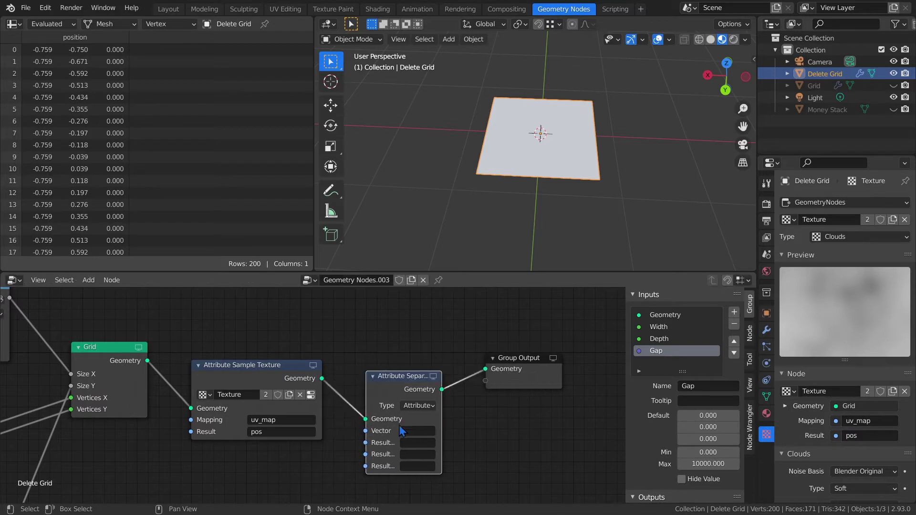
Set the Attribute Separate XYZ node's Vector to pos and its Z result to pos_z.
left_click(415, 431)
type("pos")
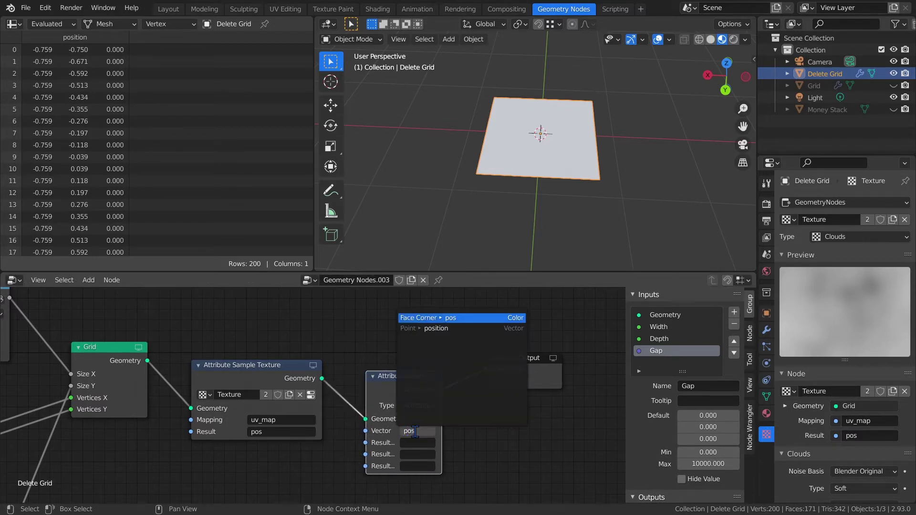
key("Return")
left_click(407, 466)
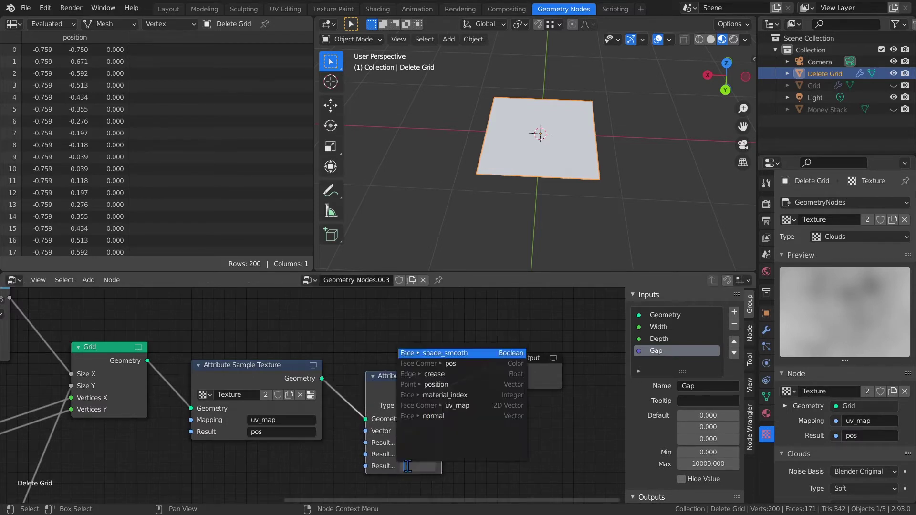
type("pos_x")
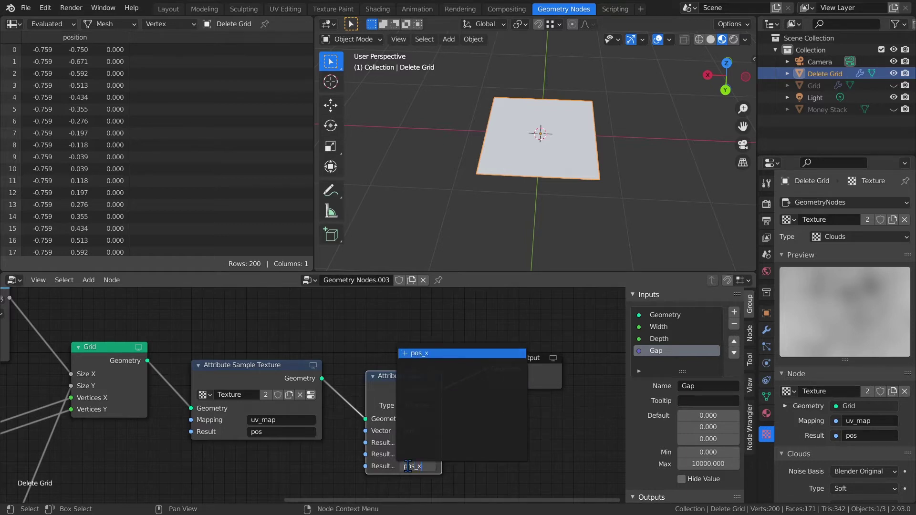
key("Return")
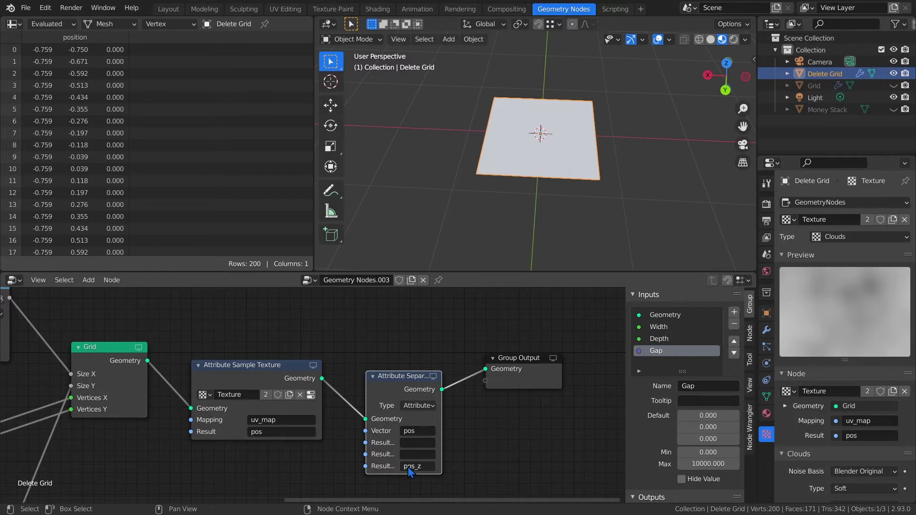
Insert a second Attribute Separate XYZ node before Group Output and set its Vector to position.
key("shift+a")
mouse_move(376, 370)
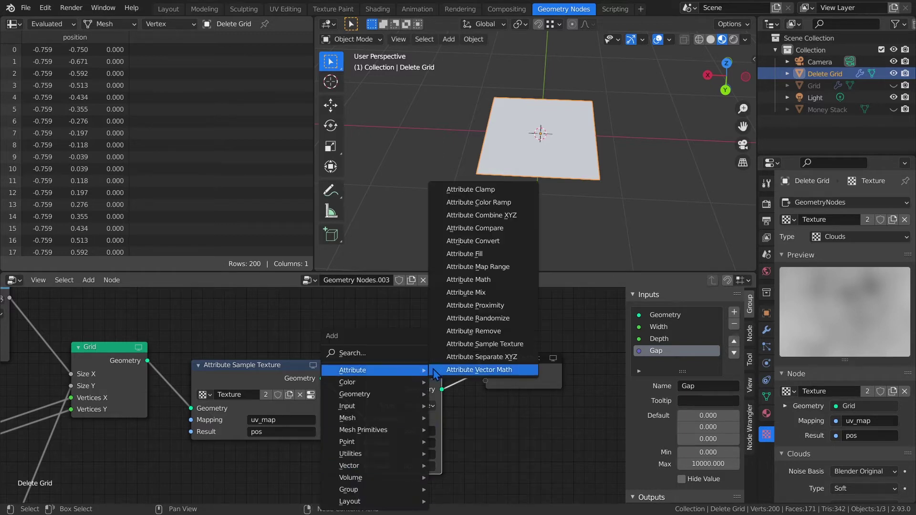
left_click(490, 357)
left_click(485, 374)
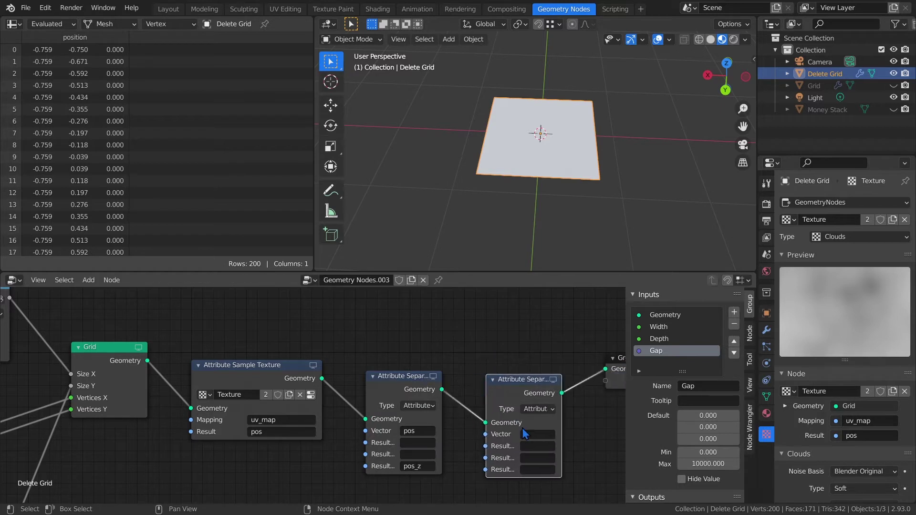
left_click(537, 434)
key("Escape")
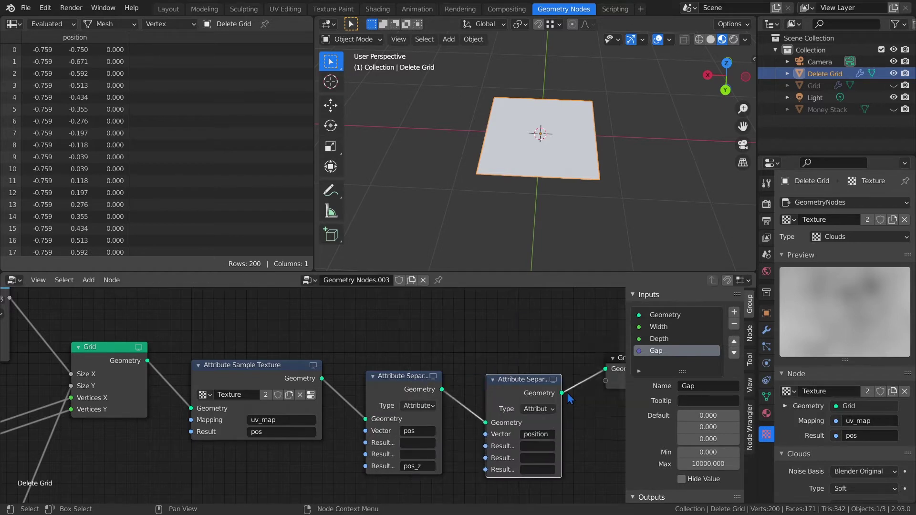
Name the second Attribute Separate XYZ node's X result pos_x and its Y result pos_y.
left_click(536, 446)
type("pos_x")
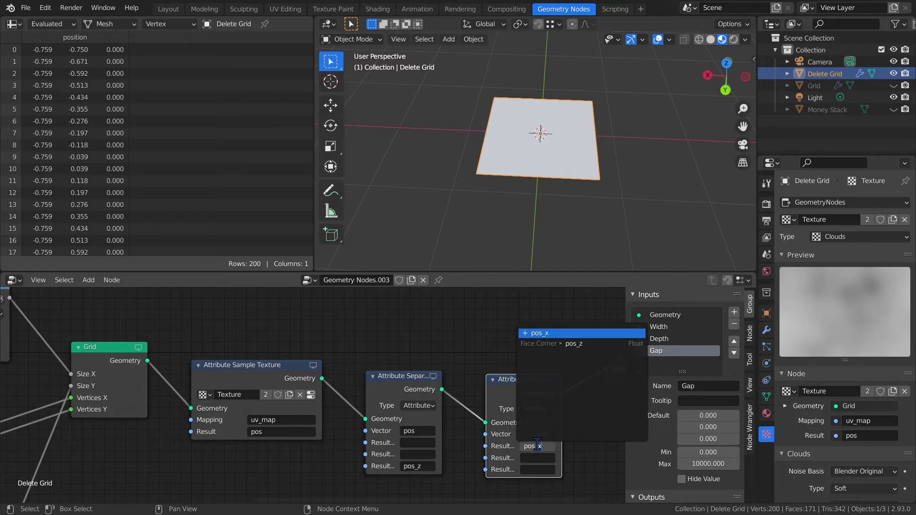
key("Return")
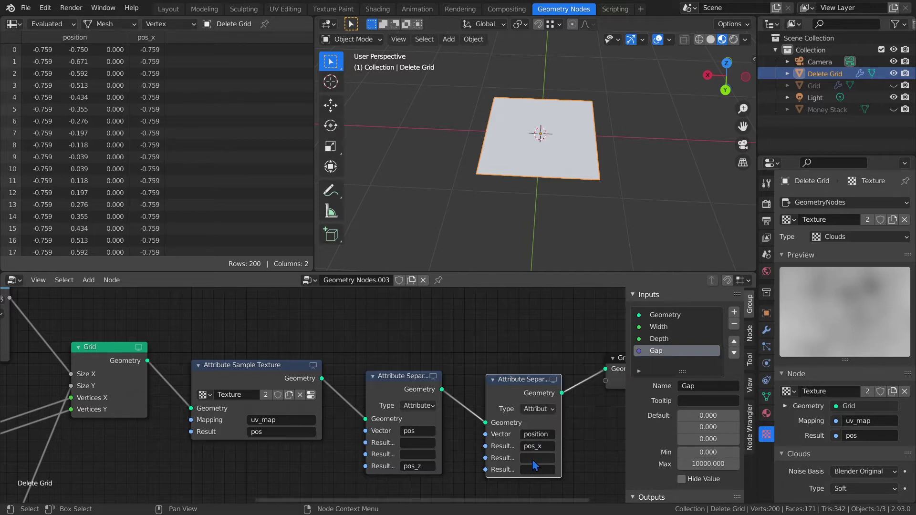
left_click(532, 457)
type("pos_y")
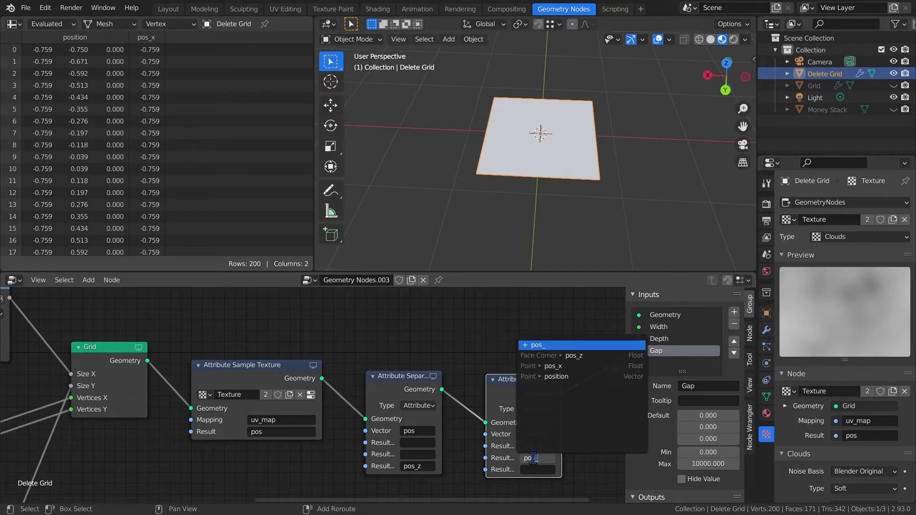
key("Return")
Insert an Attribute Combine XYZ node between the second Attribute Separate XYZ and Group Output.
middle_click_drag(534, 461, 355, 413)
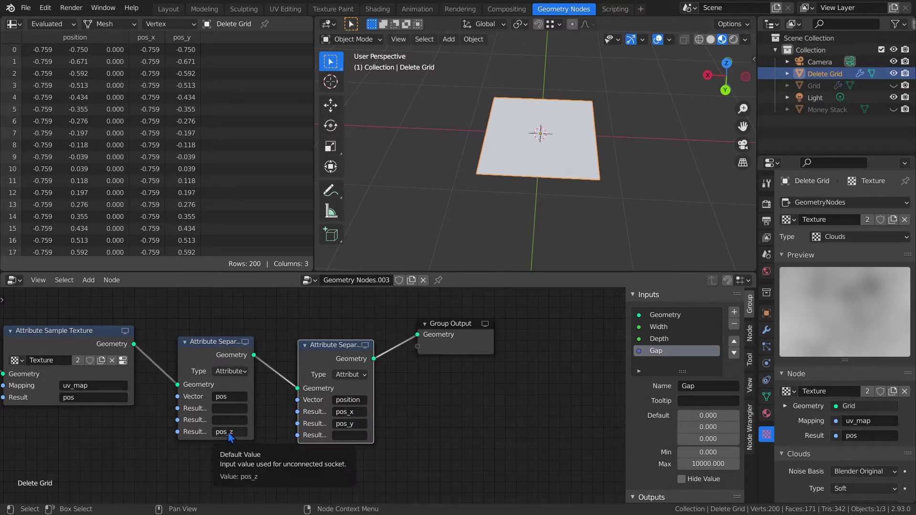
key("shift+a")
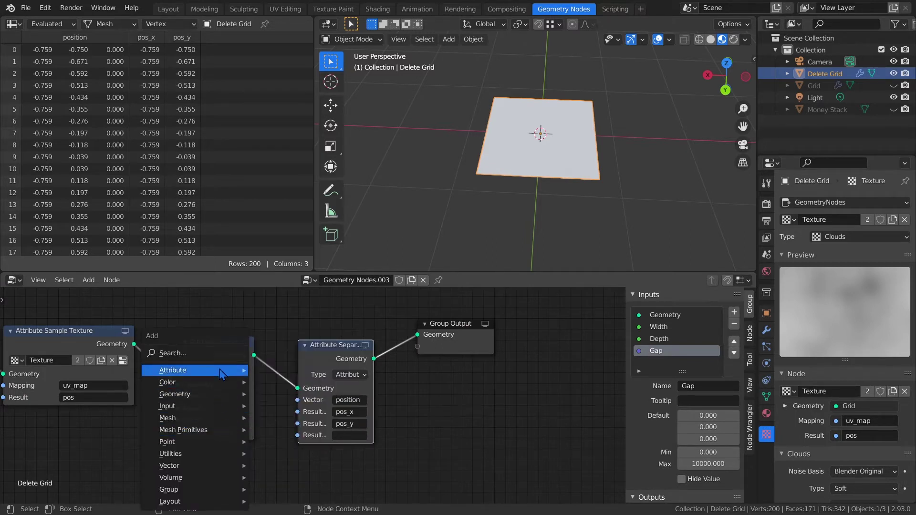
mouse_move(214, 370)
left_click(305, 215)
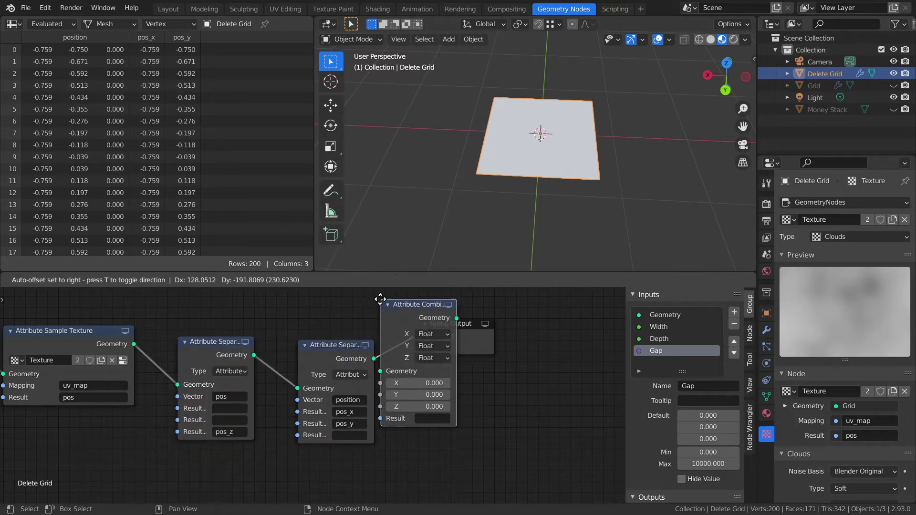
left_click(416, 340)
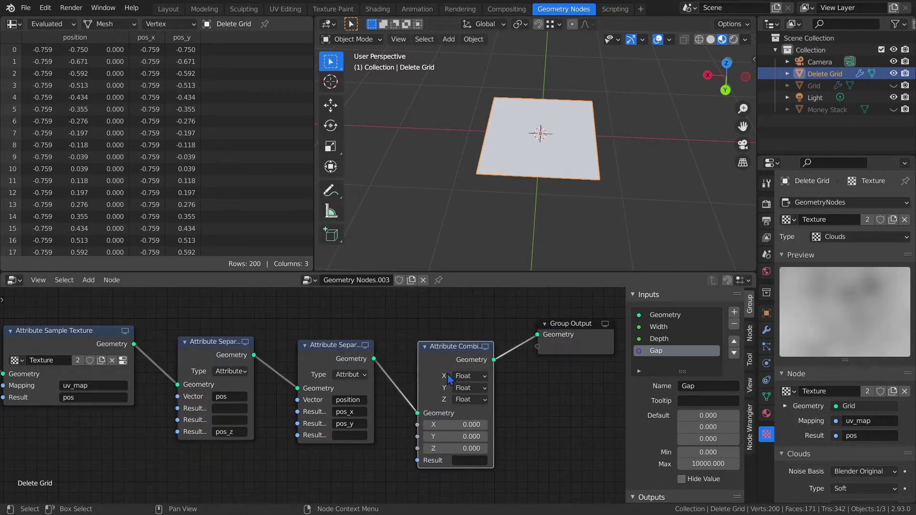
Change the X, Y and Z input types of the Attribute Combine XYZ node to Attribute.
left_click(470, 376)
left_click(472, 387)
left_click(470, 388)
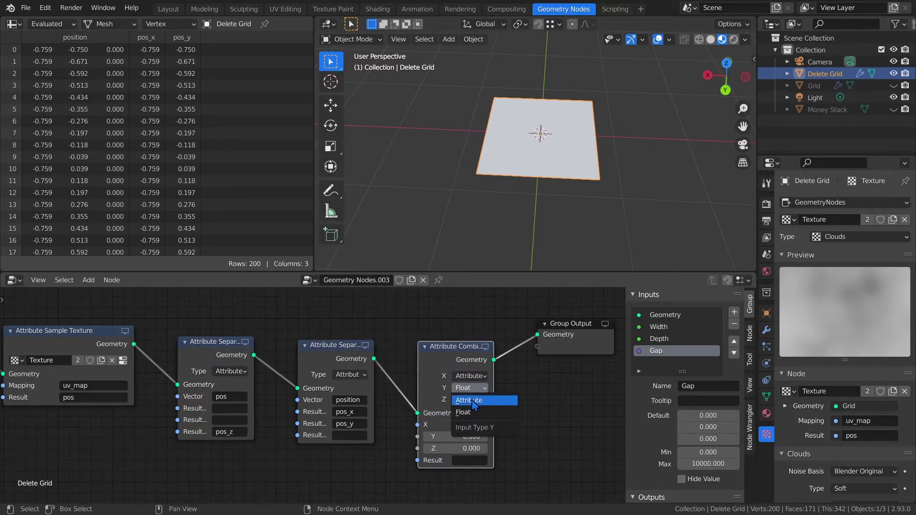
left_click(475, 400)
left_click(474, 399)
left_click(471, 409)
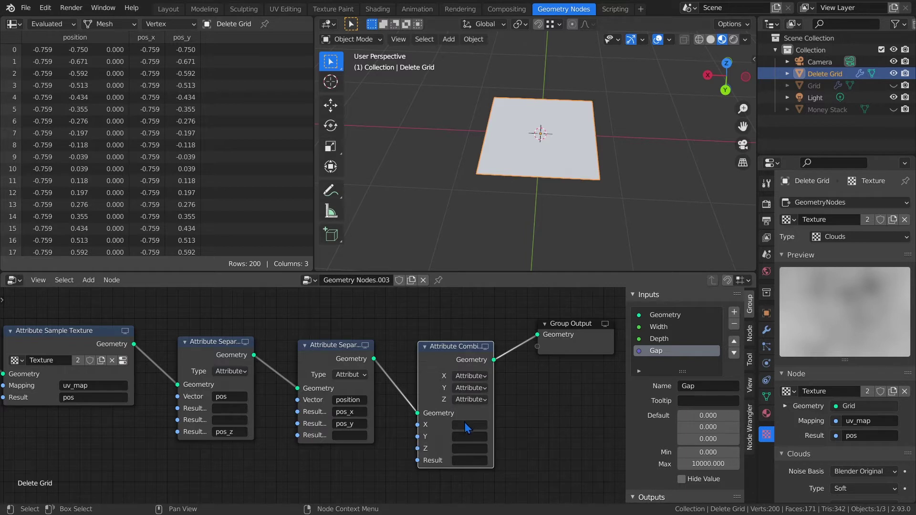
Fill the Attribute Combine XYZ node with pos_x, pos_y and pos_z as X, Y and Z, and position as Result.
left_click(469, 424)
left_click(472, 406)
left_click(469, 437)
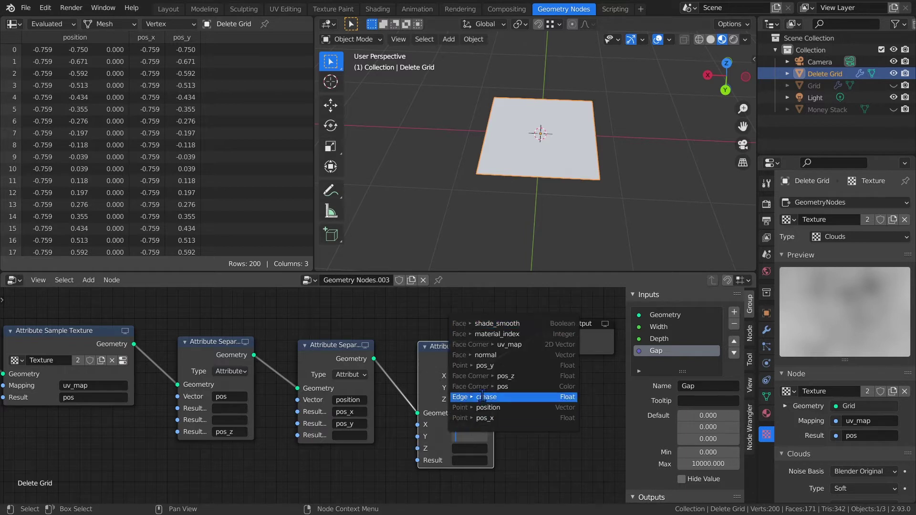
left_click(485, 366)
left_click(468, 447)
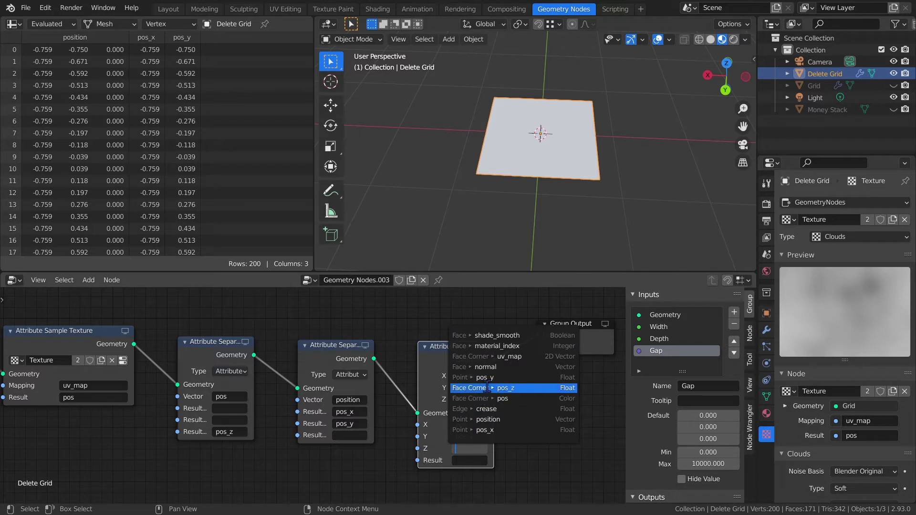
left_click(487, 387)
left_click(466, 459)
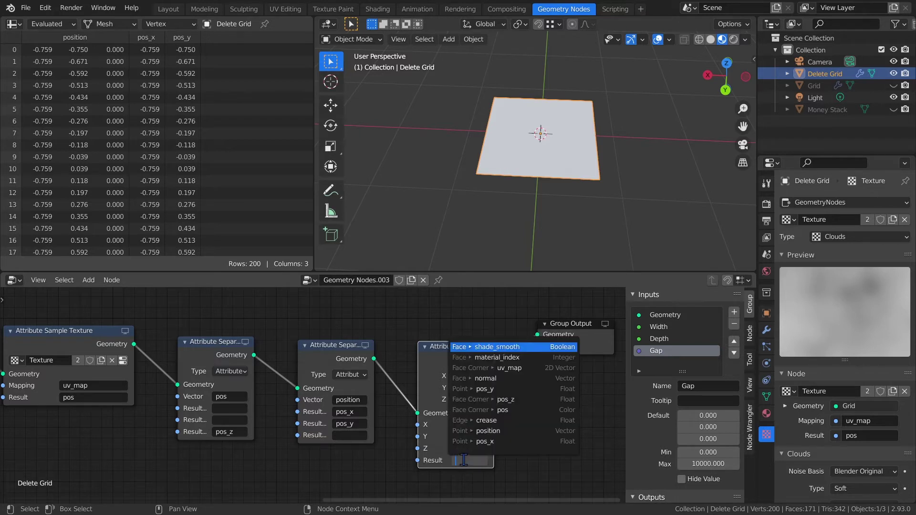
left_click(480, 431)
Try the Clouds texture's color Contrast at 5, and return it to 1.
middle_click_drag(501, 193, 603, 165)
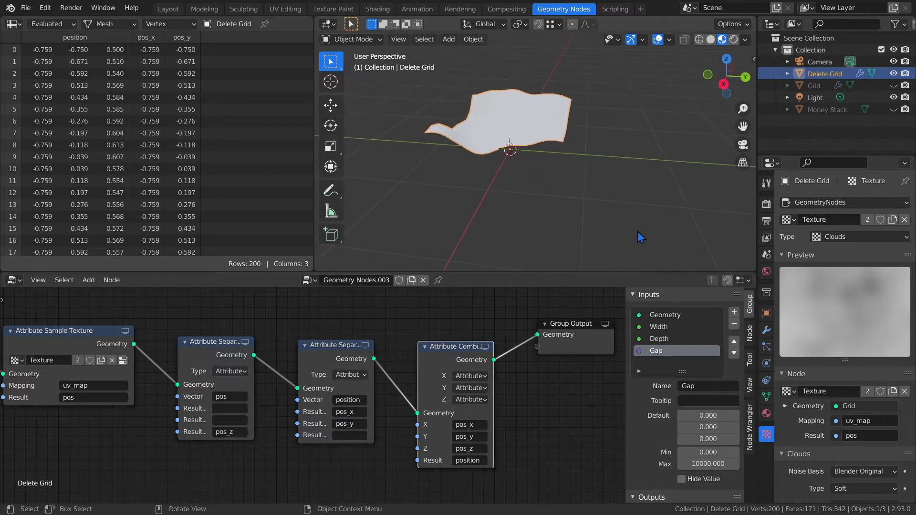
scroll(814, 487, "down", 4)
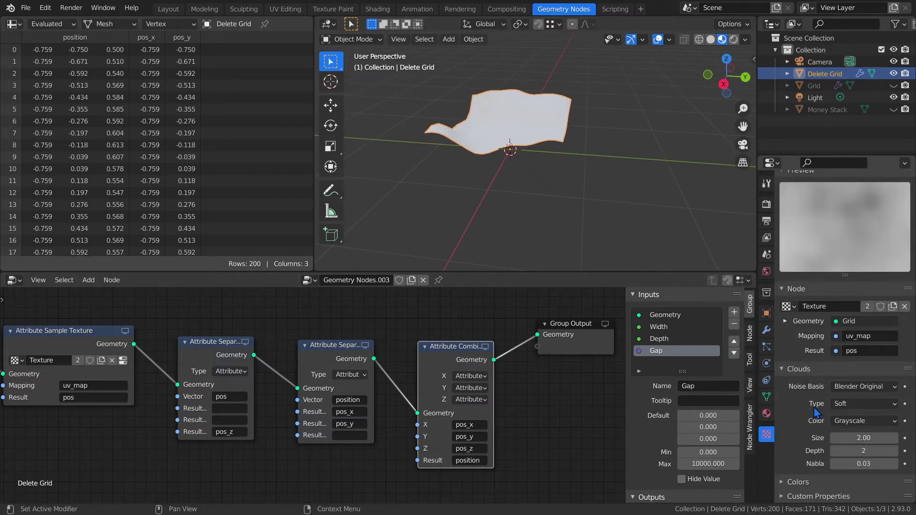
left_click(782, 482)
scroll(781, 482, "down", 5)
left_click_drag(859, 451, 887, 451)
middle_click_drag(491, 248, 586, 192)
left_click(864, 451)
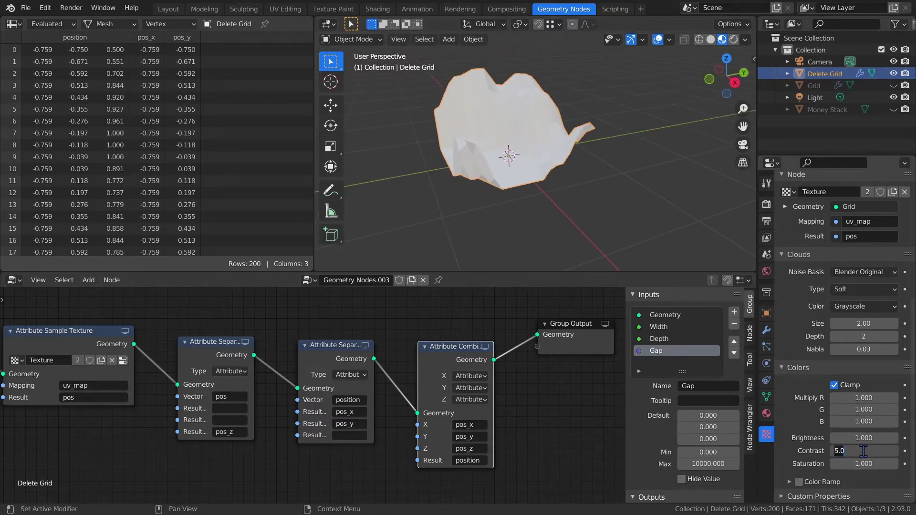
key("Return")
Insert an Attribute Math node between the two Attribute Separate XYZ nodes.
scroll(501, 374, "down", 2)
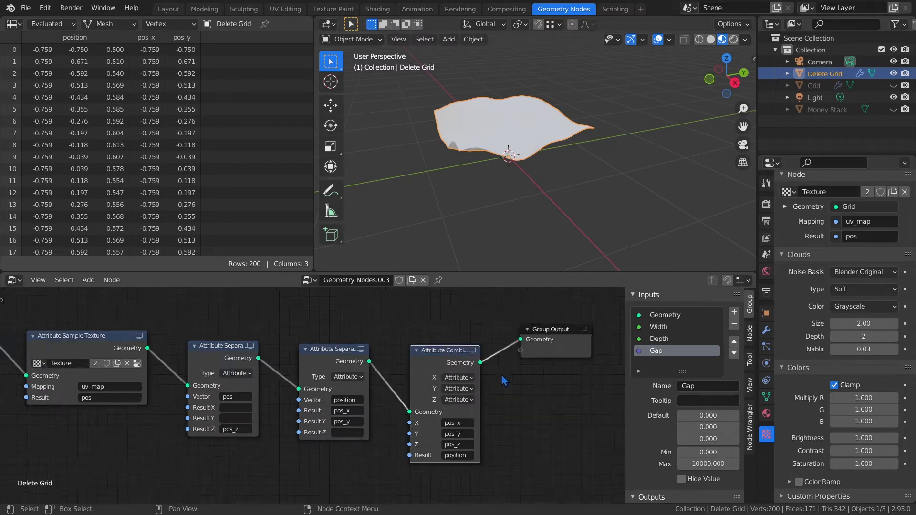
key("shift+a")
mouse_move(433, 411)
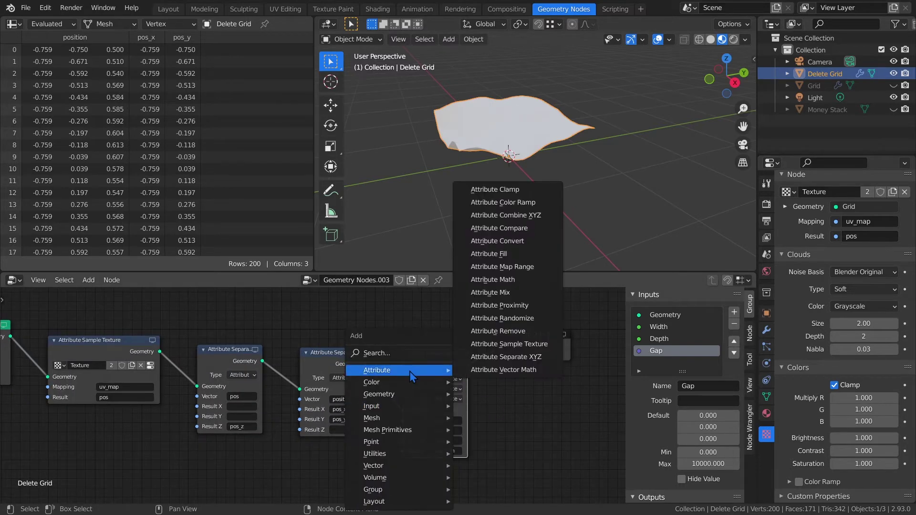
left_click(492, 284)
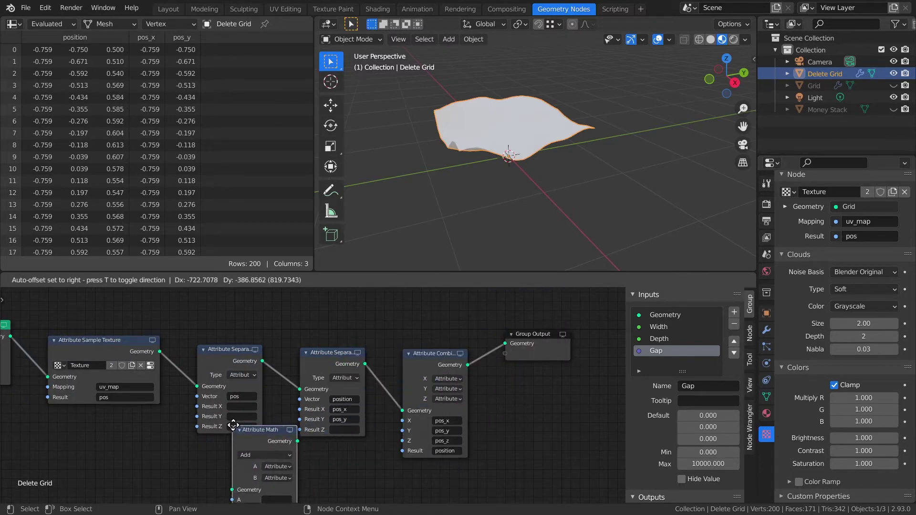
left_click(276, 379)
middle_click_drag(275, 378, 311, 370)
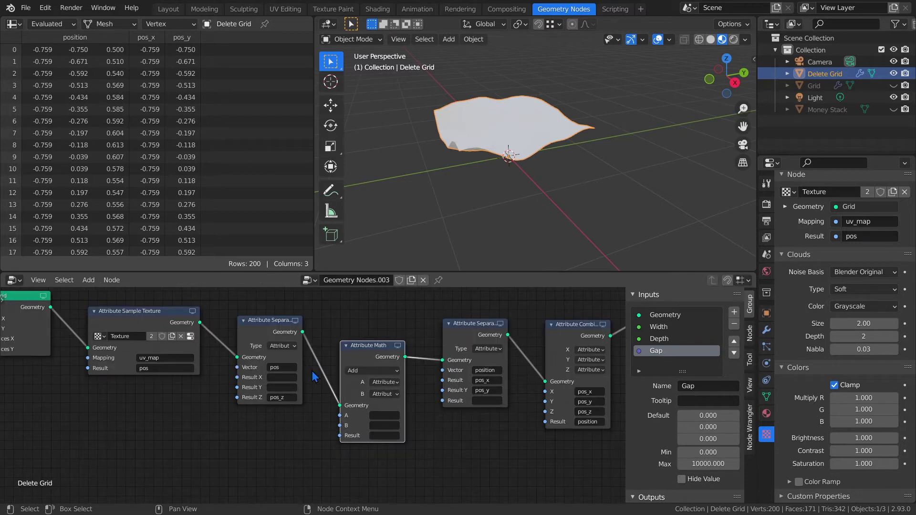
Set the Attribute Math node to Multiply with B as Float at 1.2, and pos_z as both A and Result.
left_click(353, 372)
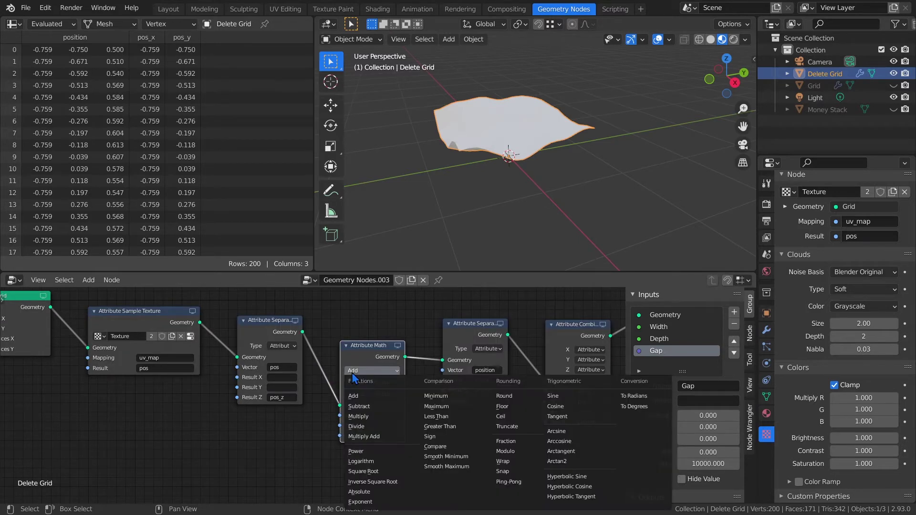
left_click(361, 417)
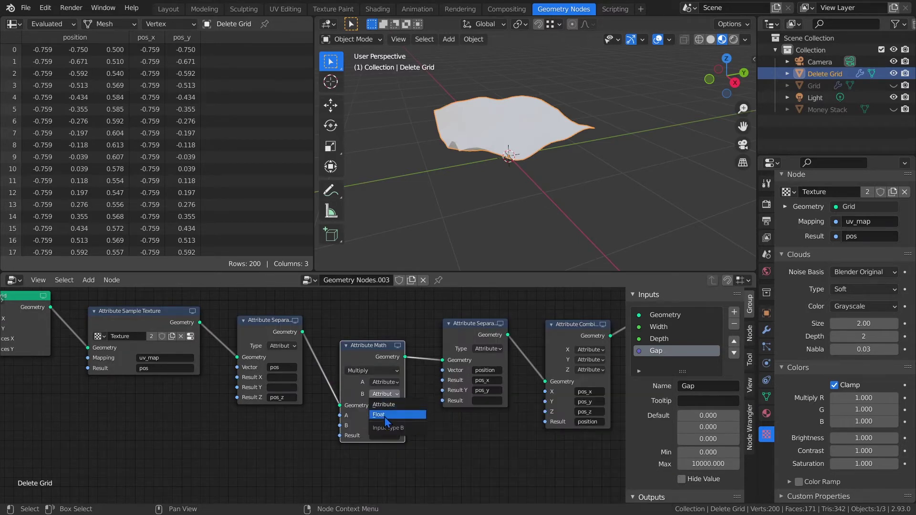
left_click(382, 414)
left_click(385, 415)
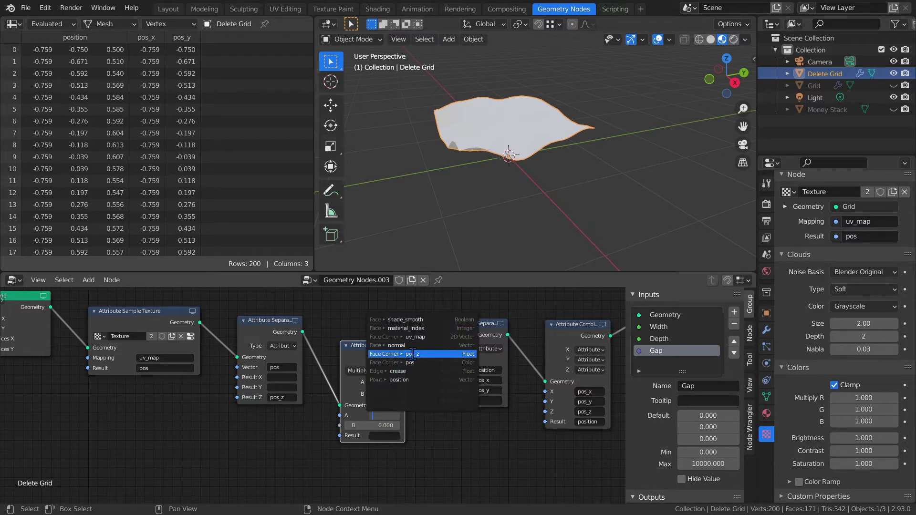
left_click(413, 354)
left_click(384, 436)
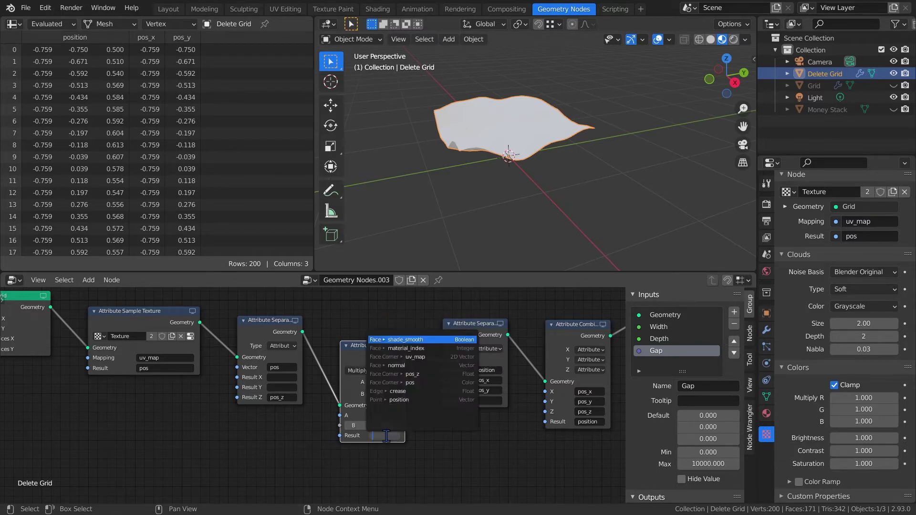
left_click(409, 375)
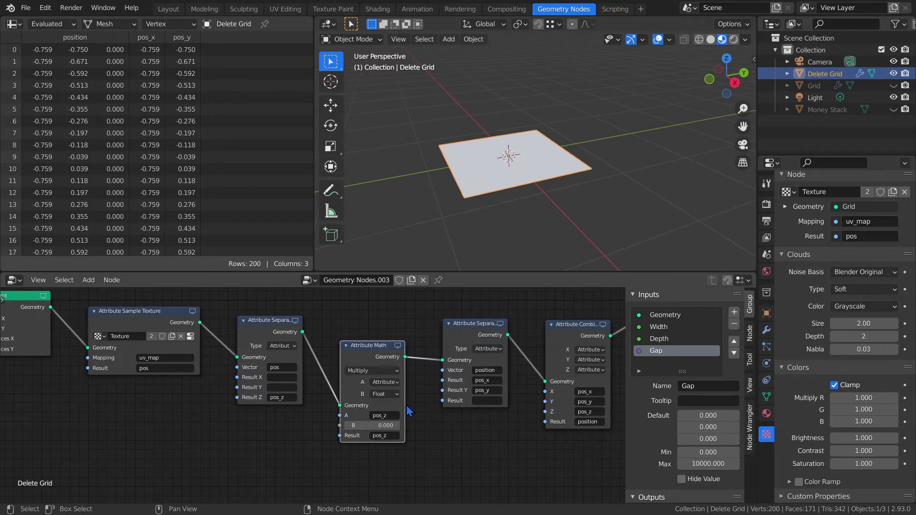
left_click_drag(375, 426, 378, 425)
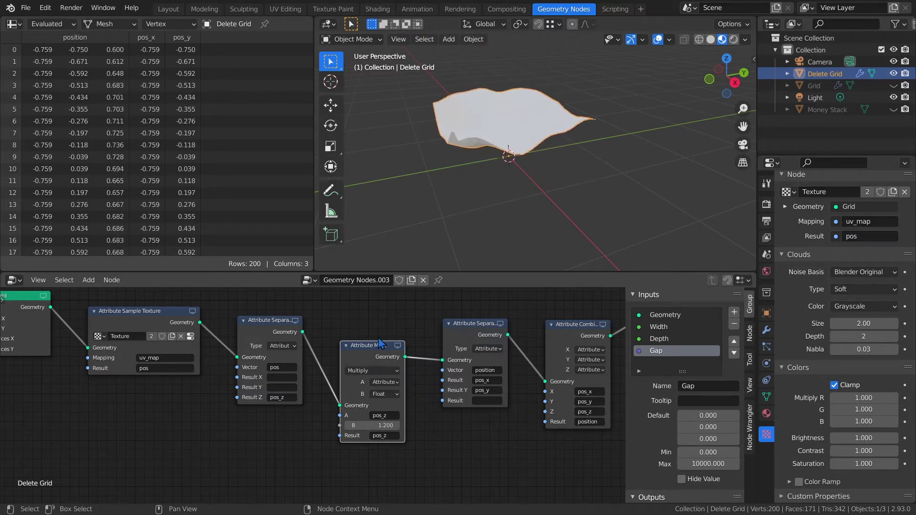
middle_click_drag(450, 185, 468, 184)
Move the Group Input node below the Multiply Attribute Math node and expose that node's B value as a new group input.
key("Home")
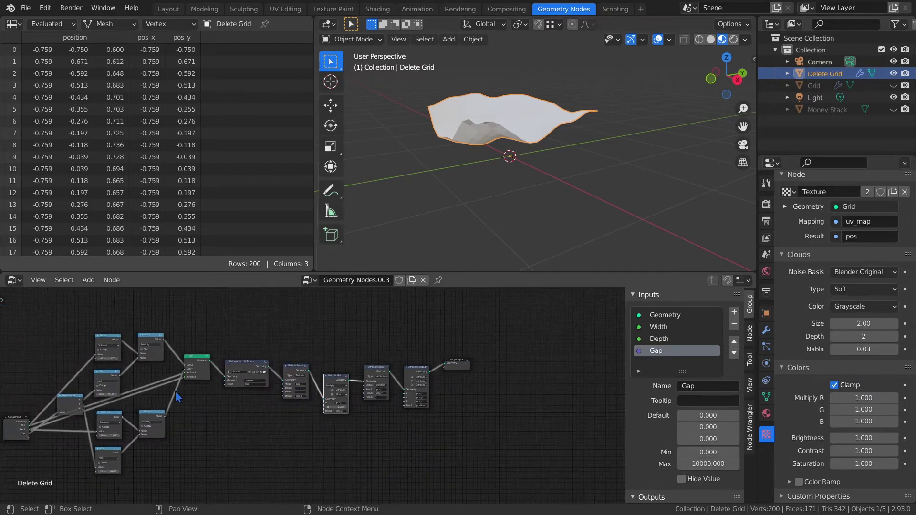
left_click_drag(4, 430, 275, 424)
scroll(329, 430, "up", 5)
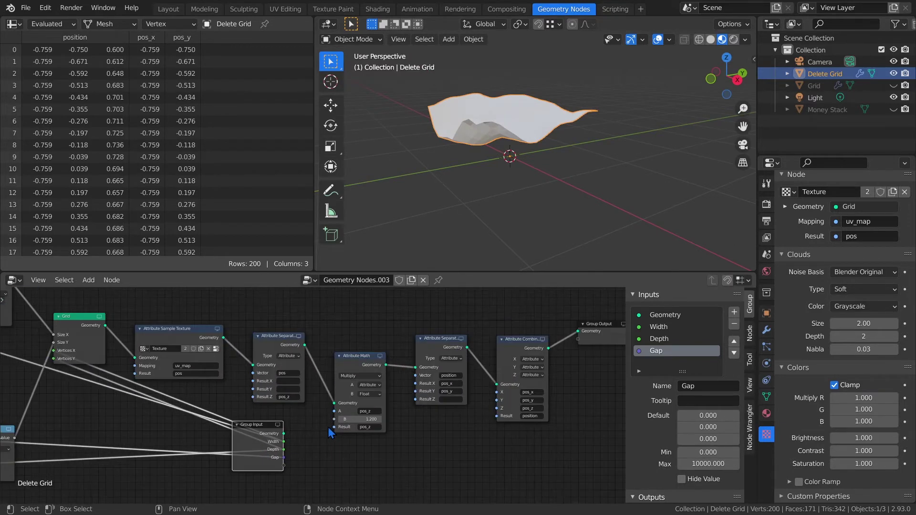
left_click_drag(342, 428, 273, 492)
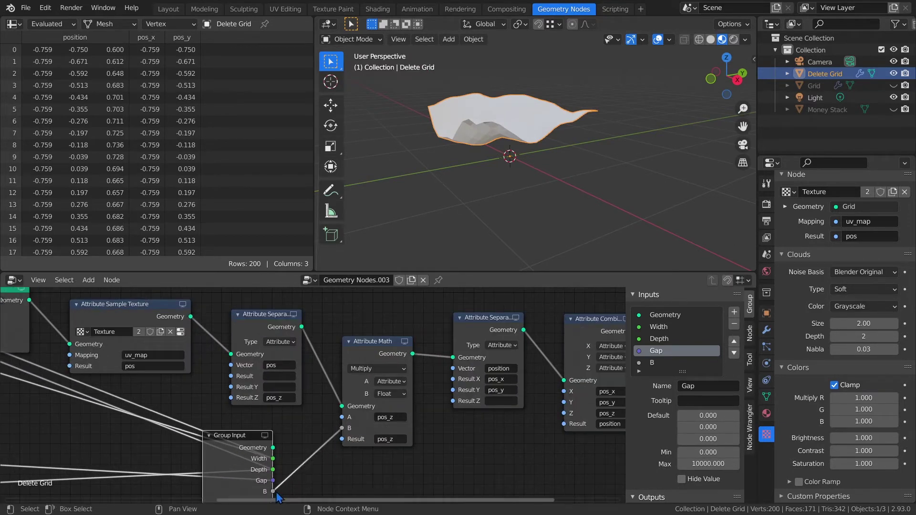
Rename the new group input B as Amplitude.
left_click(656, 363)
left_click(703, 386)
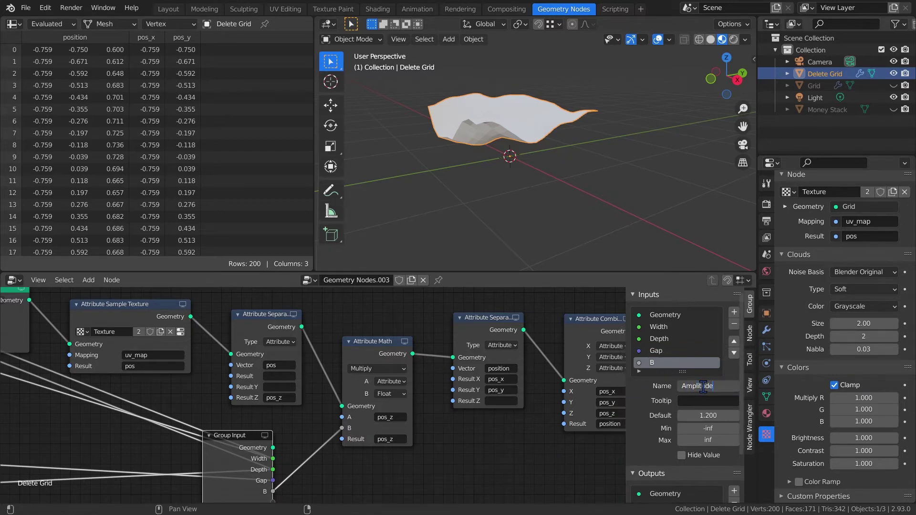
type("Amplitude")
key("Return")
Set the Amplitude of the Delete Grid's geometry nodes modifier to 10.
scroll(442, 412, "down", 3)
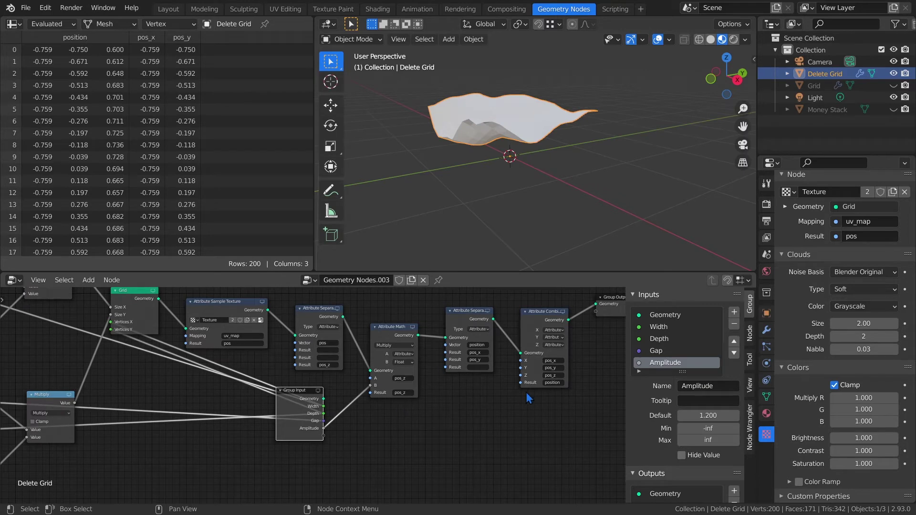
left_click(766, 330)
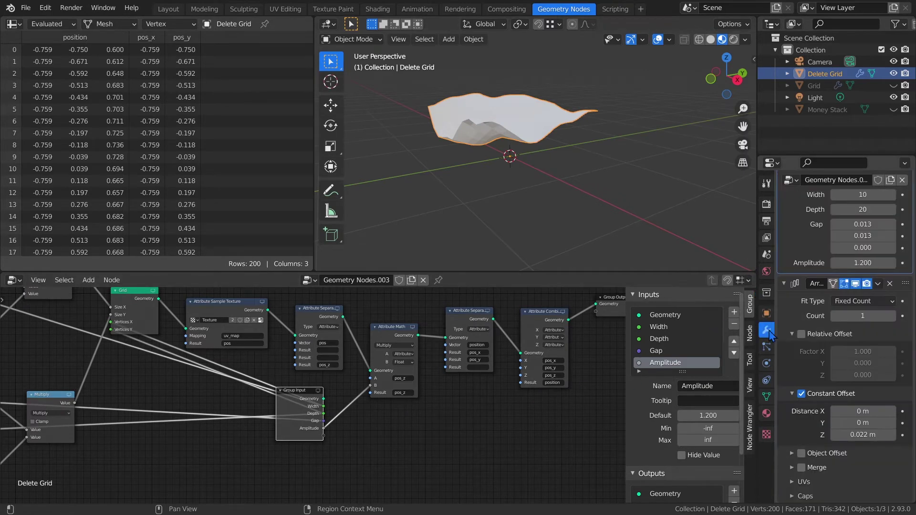
scroll(839, 286, "up", 2)
left_click_drag(854, 301, 887, 301)
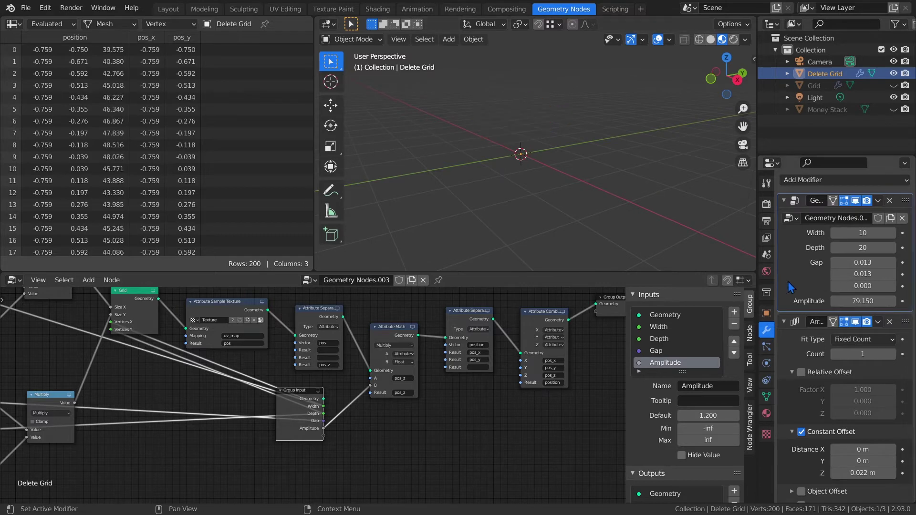
left_click(858, 303)
type("10")
key("Return")
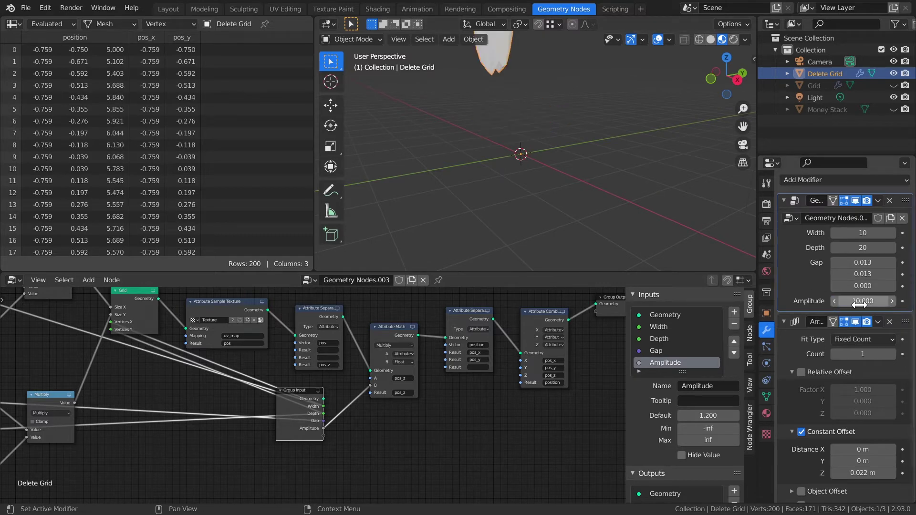
scroll(538, 117, "down", 3)
middle_click_drag(538, 117, 592, 125)
Move the Group Input node aside and insert another Attribute Math node between the first Attribute Separate XYZ and the Multiply node.
scroll(463, 312, "up", 3)
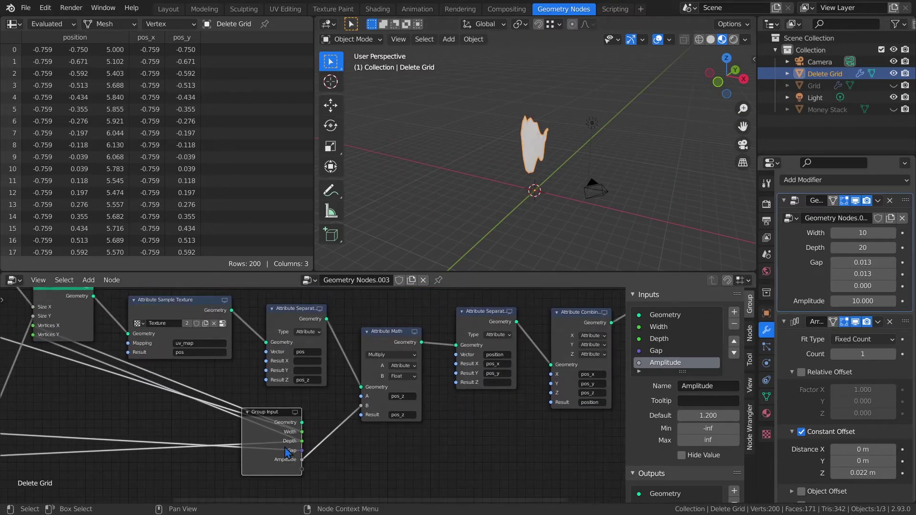
left_click_drag(277, 437, 155, 445)
key("shift+a")
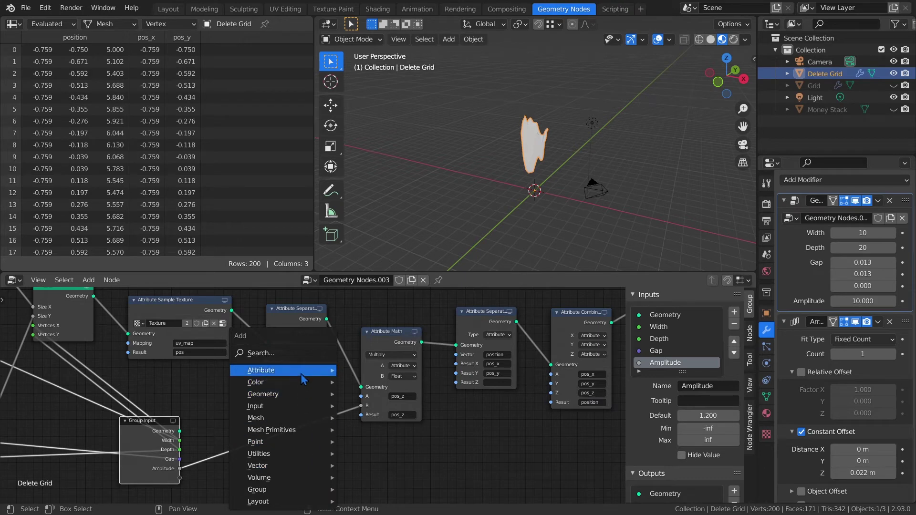
mouse_move(286, 370)
left_click(372, 288)
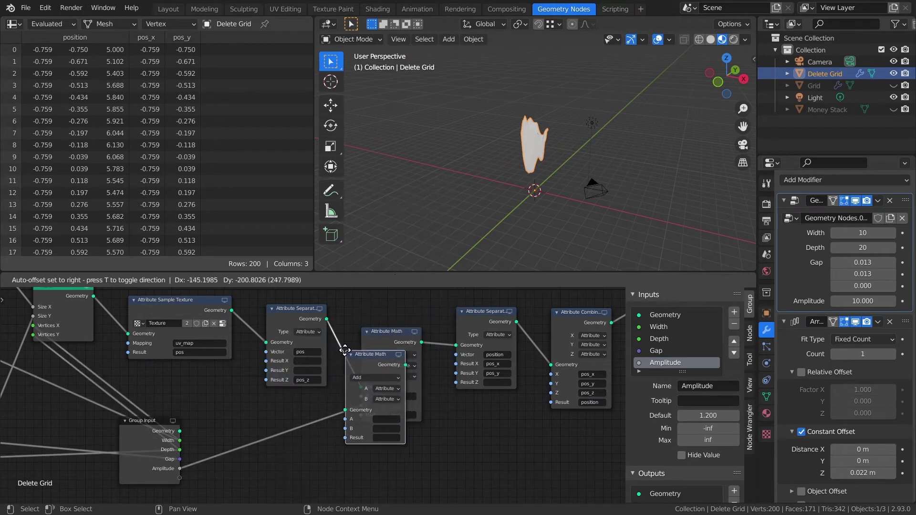
left_click(361, 350)
Set the new Attribute Math node to Subtract with B as Float at 0.5, and pos_z as both A and Result.
left_click(374, 379)
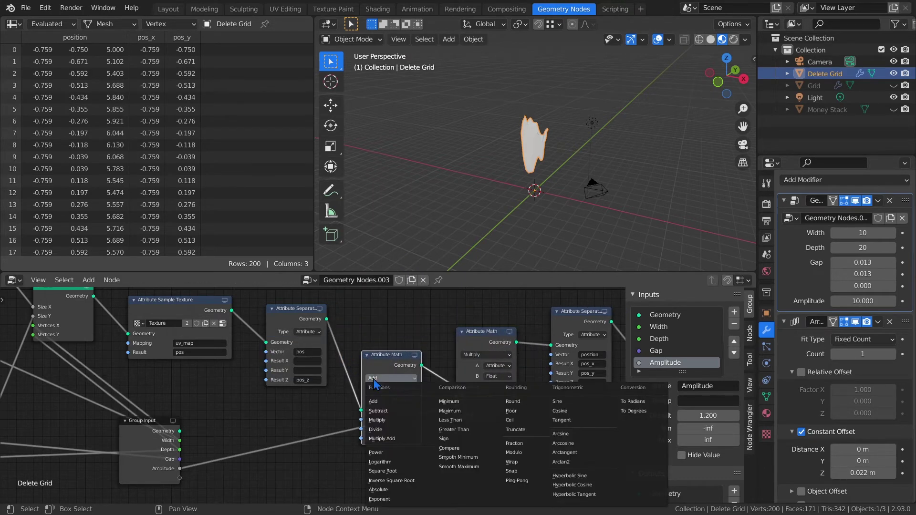
left_click(384, 411)
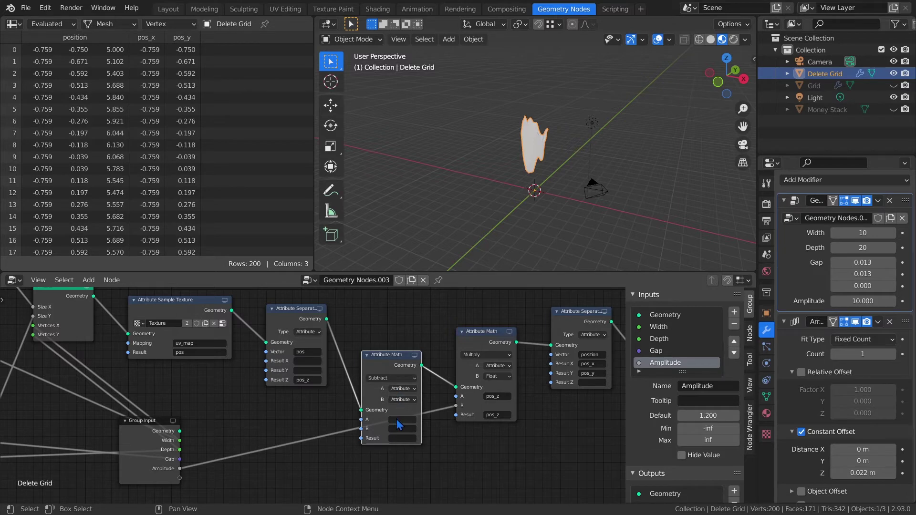
left_click(396, 418)
left_click(400, 366)
left_click(404, 399)
left_click(407, 430)
left_click(401, 438)
left_click(400, 384)
Test the effect of changing the modifier's Amplitude and set it to 2.
left_click(863, 301)
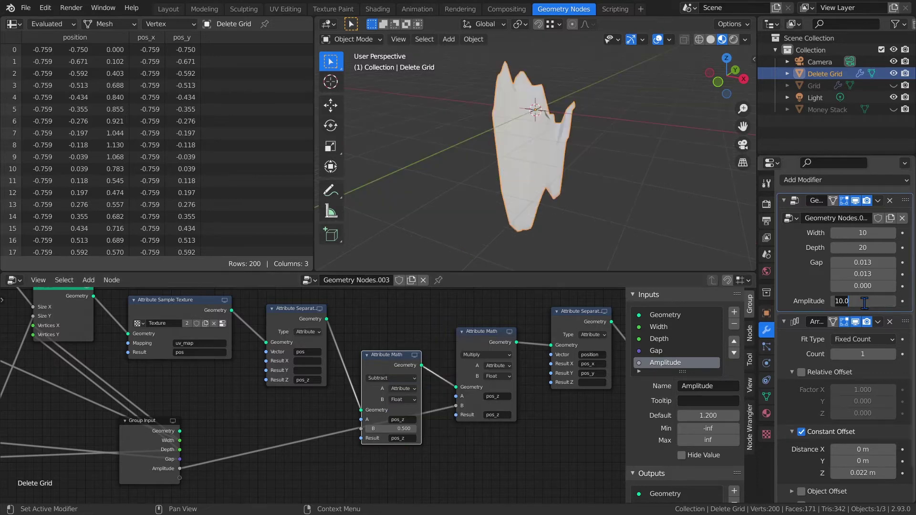
type("2")
key("Return")
mouse_move(863, 302)
left_mouse_down()
mouse_move(892, 302)
mouse_move(863, 302)
left_mouse_up()
left_click(868, 302)
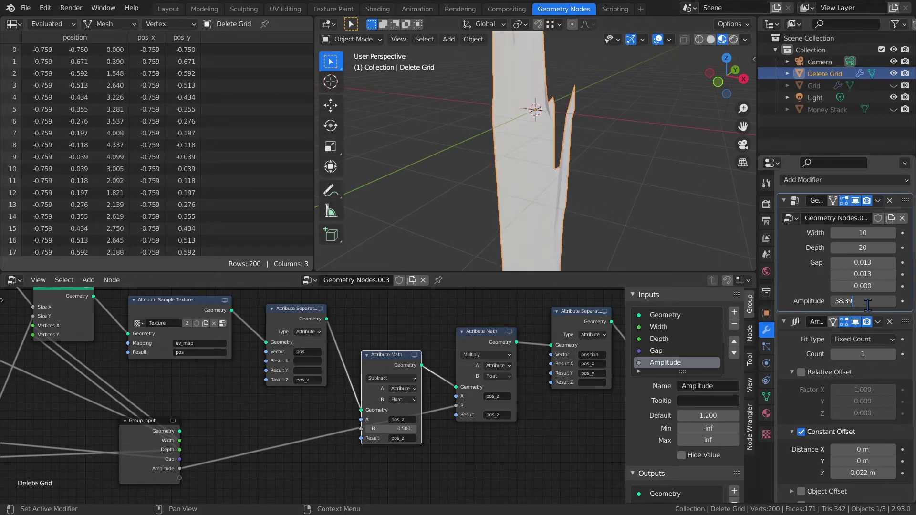
type("2")
key("Return")
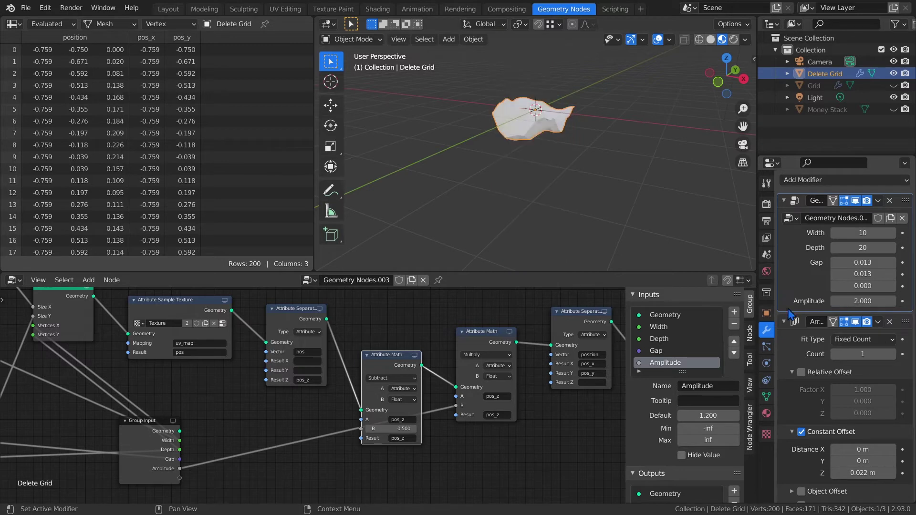
Insert a third Attribute Math node between the Multiply node and the second Attribute Separate XYZ.
key("shift+a")
mouse_move(458, 371)
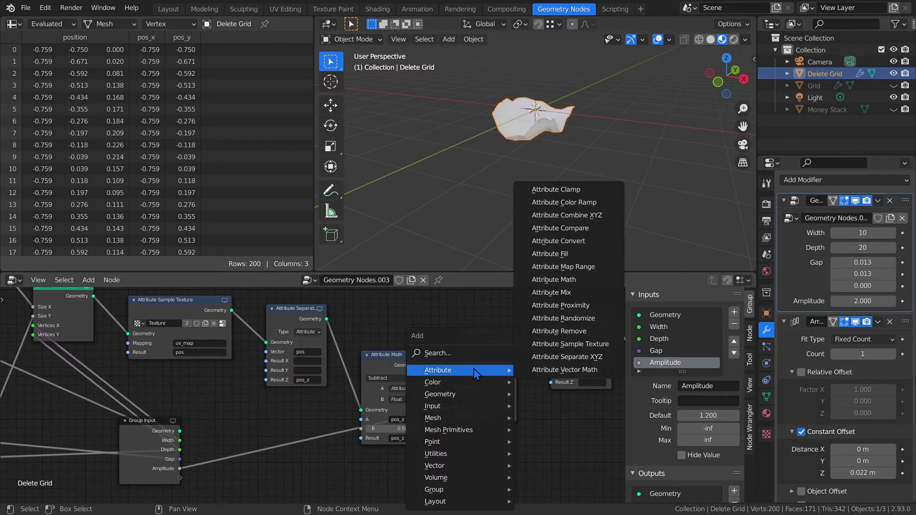
left_click(553, 346)
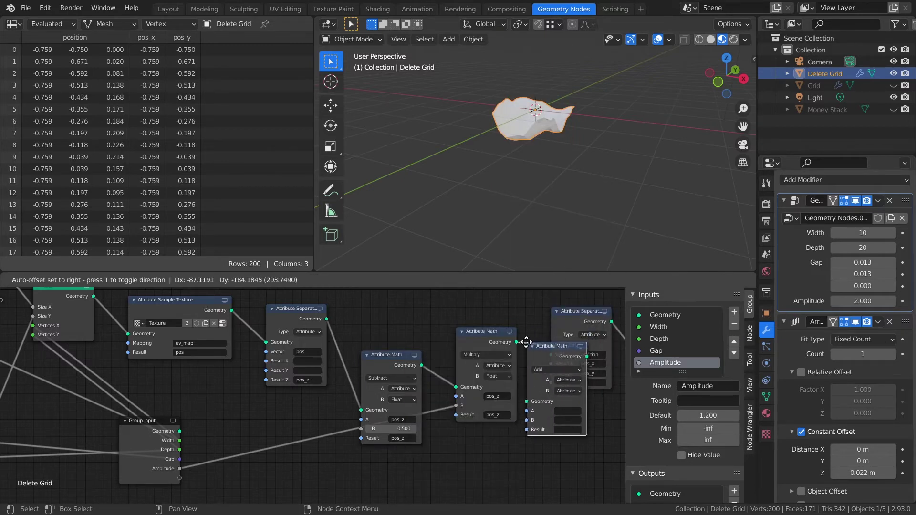
left_click(549, 342)
middle_click_drag(562, 375, 397, 378)
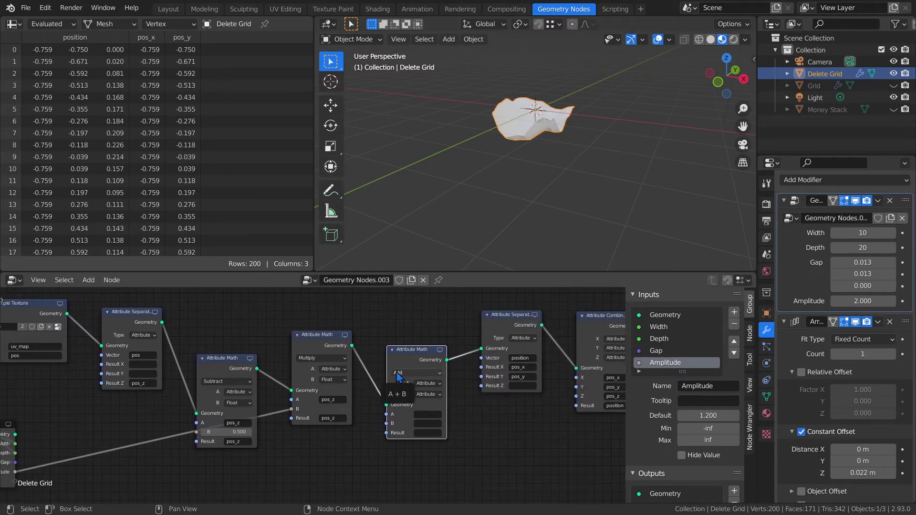
Set the third Attribute Math node's B type to Float and use pos_z as both A and Result.
left_click(425, 395)
left_click(432, 414)
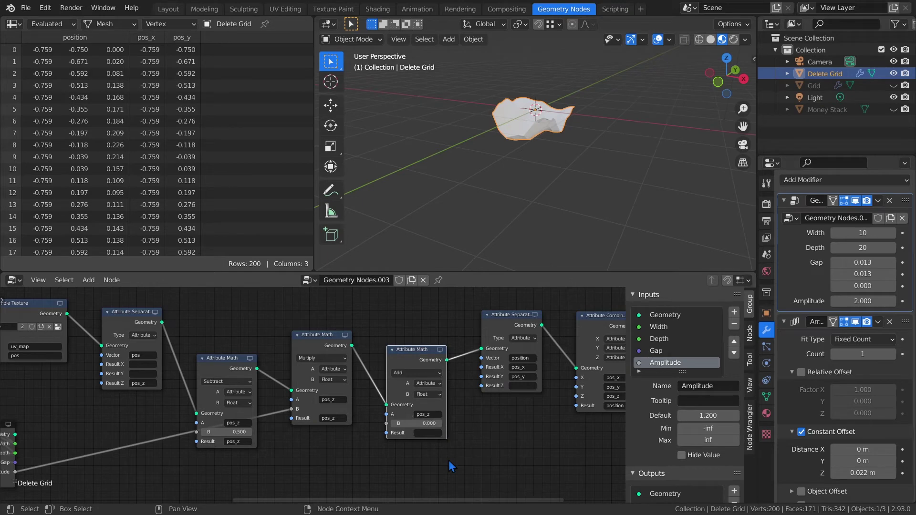
left_click(428, 432)
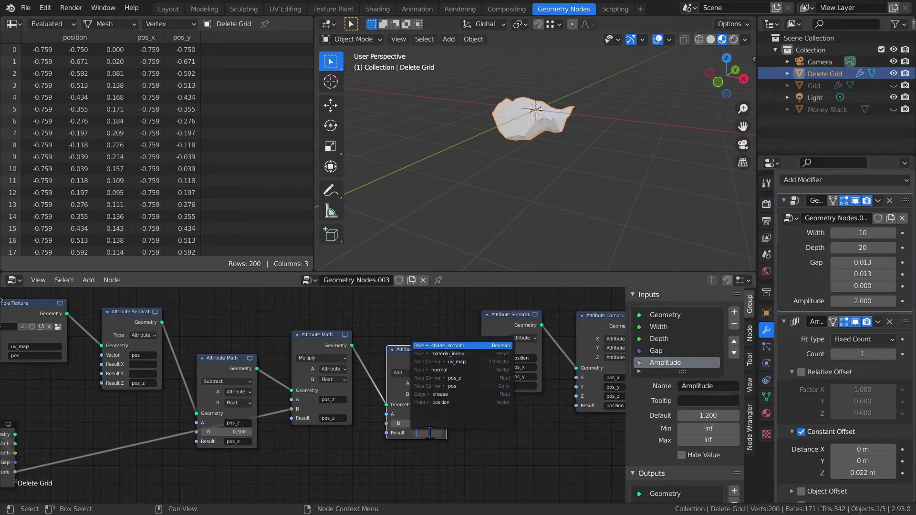
left_click(460, 379)
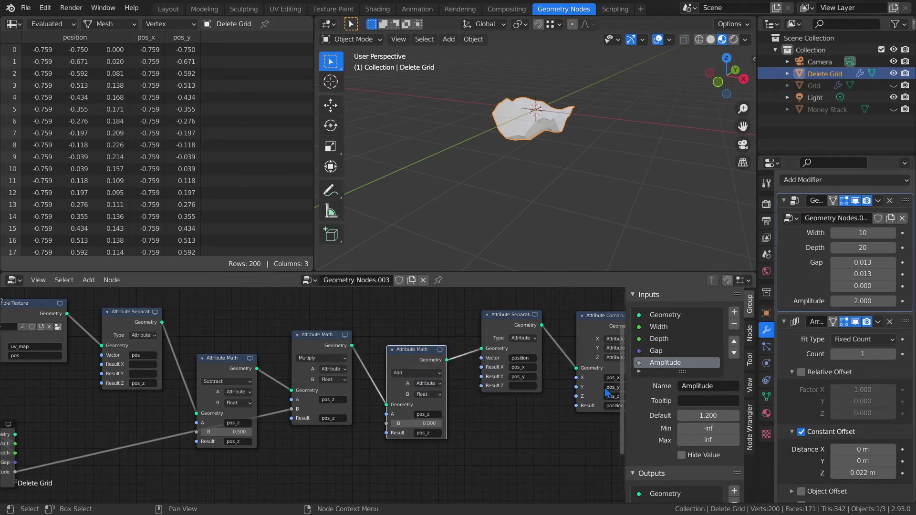
Test an offset of 0.8 as the third Attribute Math node's B value, and undo the change.
left_click(422, 423)
type("-0.6")
key("Return")
key("ctrl+z")
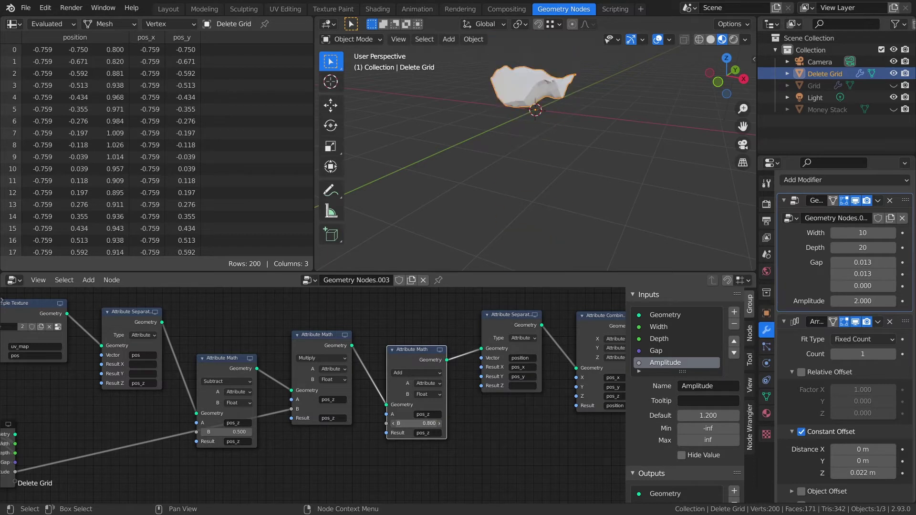
Expose the third Attribute Math node's B value as a group input and name it Height Offset.
middle_click_drag(358, 466, 458, 416)
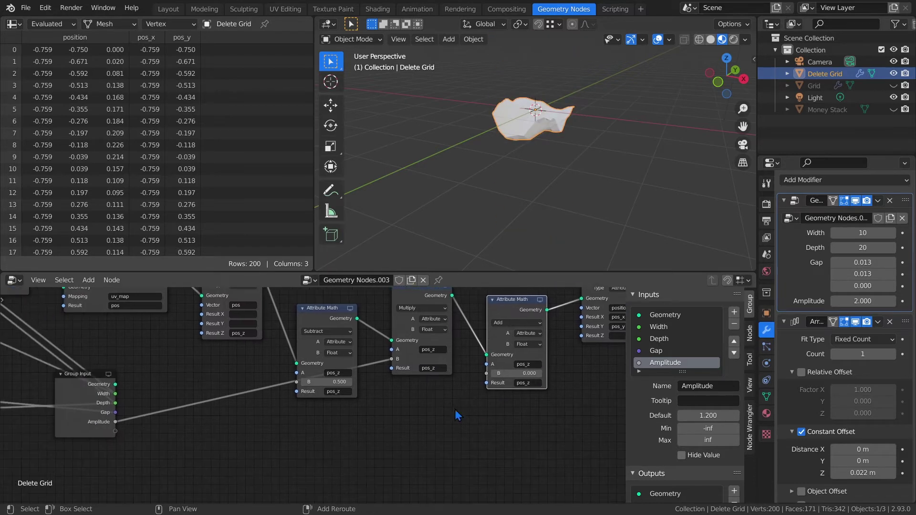
left_click_drag(487, 375, 116, 432)
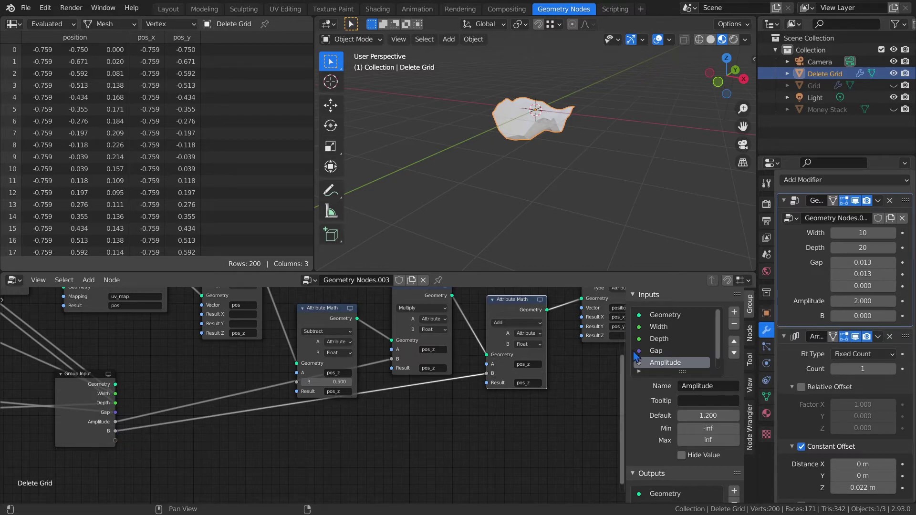
scroll(672, 351, "down", 1)
left_click(668, 363)
left_click(696, 386)
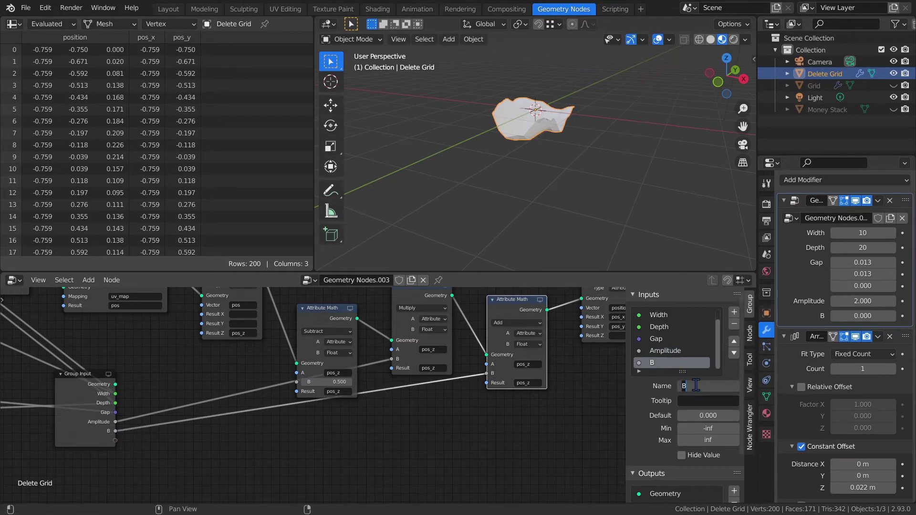
type("Height Offset")
key("Return")
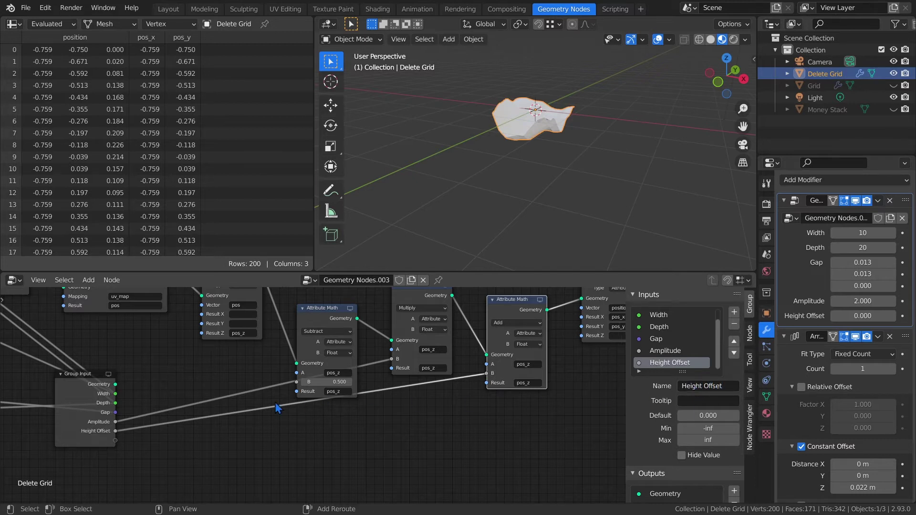
Move the Group Input node down beside the lower Add node, just below the Multiply node.
scroll(218, 410, "down", 2)
middle_click_drag(381, 429, 443, 372)
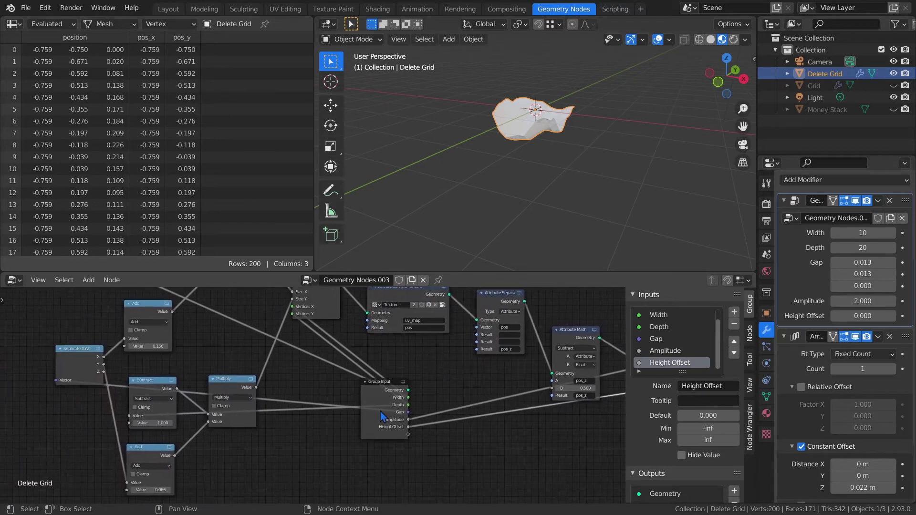
left_click_drag(380, 412, 290, 448)
middle_click_drag(406, 377, 418, 386, "shift")
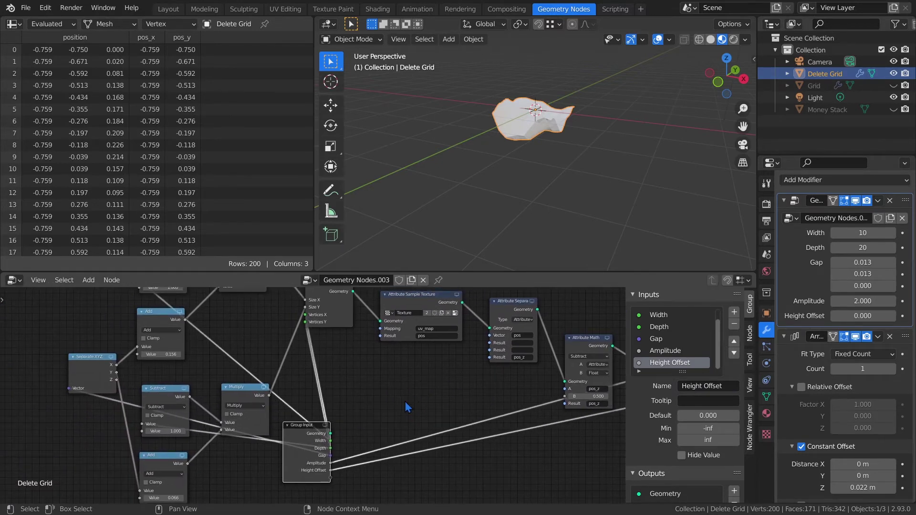
left_click_drag(302, 457, 239, 486)
middle_click_drag(318, 460, 322, 425, "shift")
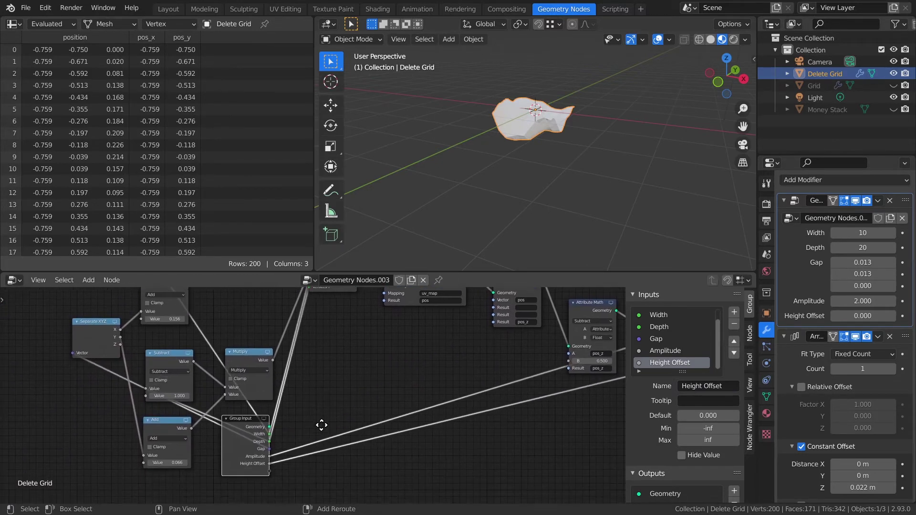
left_click(343, 382)
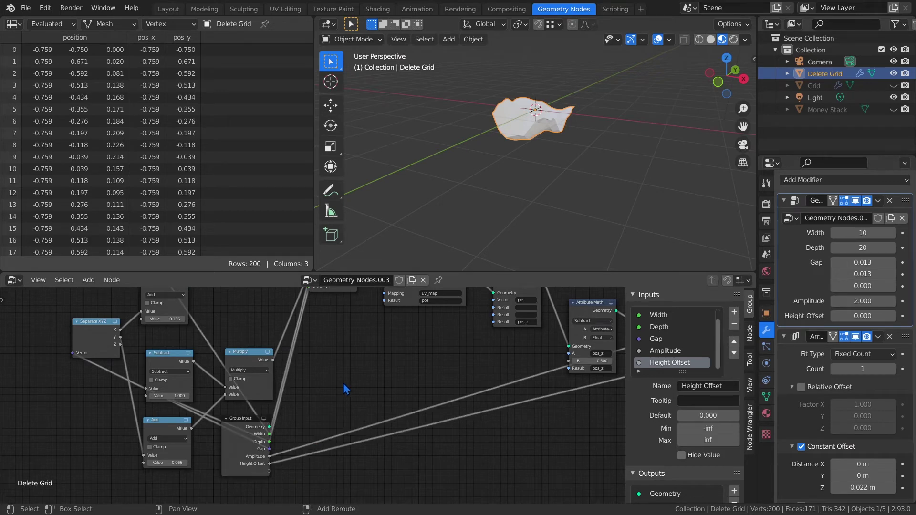
Insert an Attribute Vector Math node between the Grid node and the Attribute Sample Texture node.
middle_click_drag(364, 370, 373, 411)
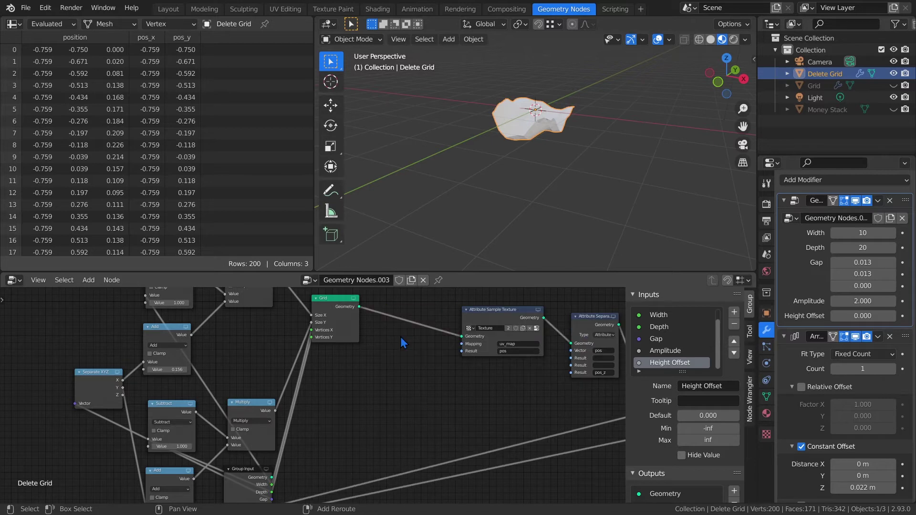
key("shift+a")
mouse_move(385, 249)
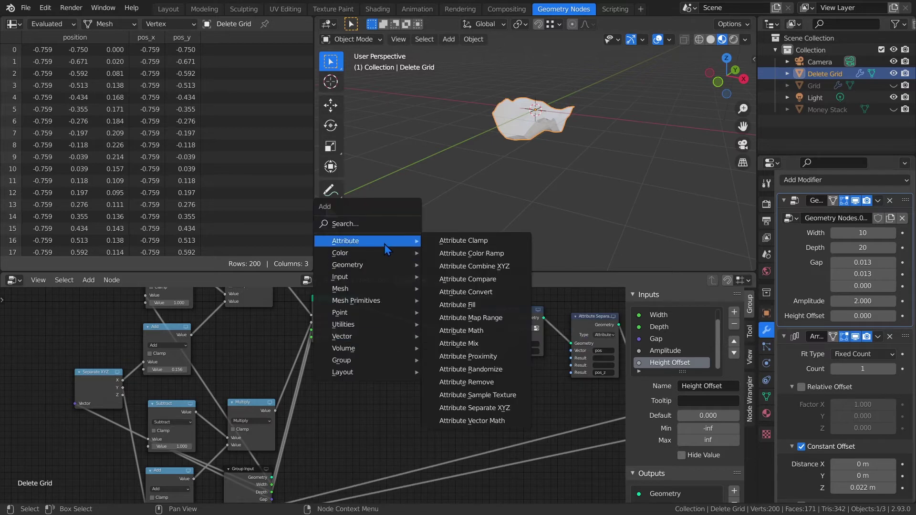
left_click(472, 420)
left_click(387, 310)
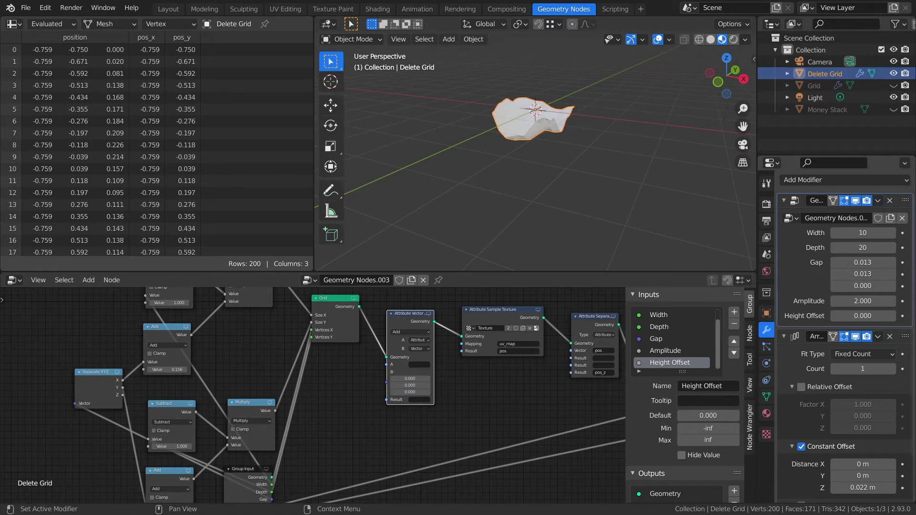
Use uv_map as both A and Result of the Attribute Vector Math node.
left_click(416, 365)
left_click(429, 402)
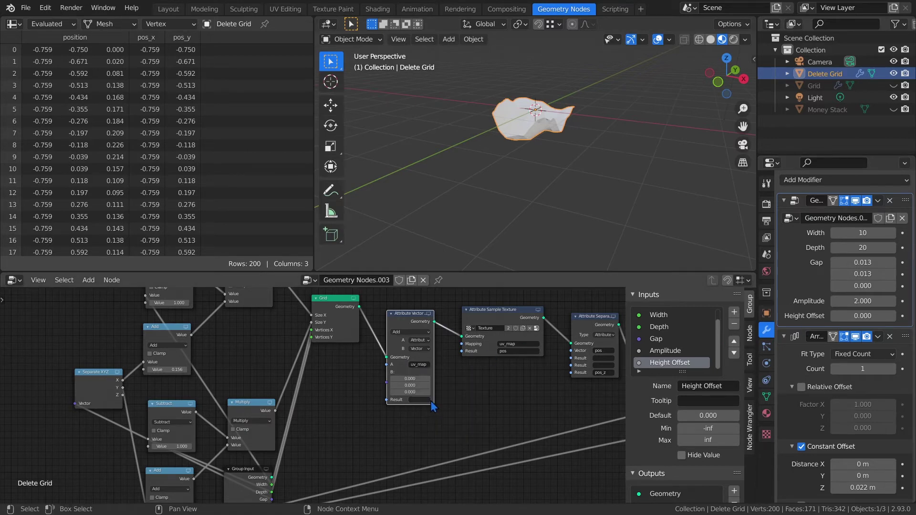
left_click(421, 400)
left_click(428, 437)
Expose the Attribute Vector Math node's B vector as a group input and name it Texture Offset.
middle_click_drag(414, 429, 412, 357)
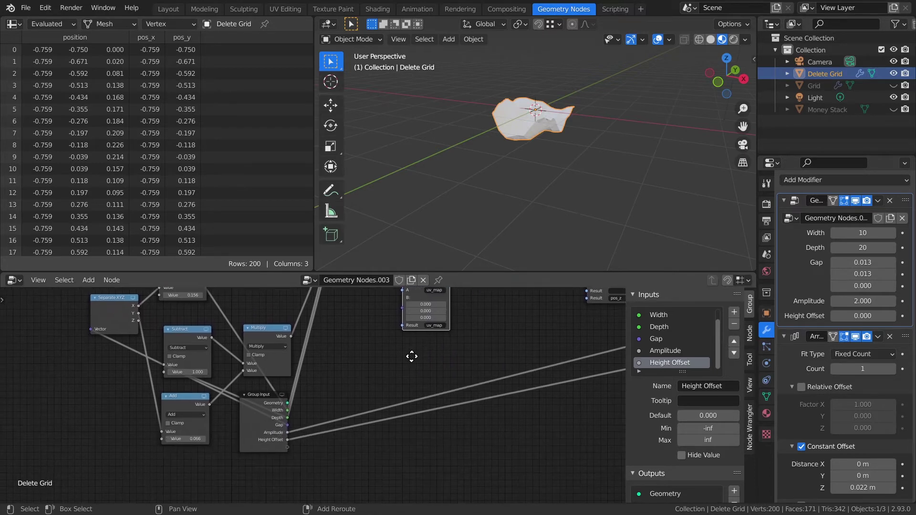
left_click_drag(403, 310, 287, 451)
scroll(668, 367, "down", 1)
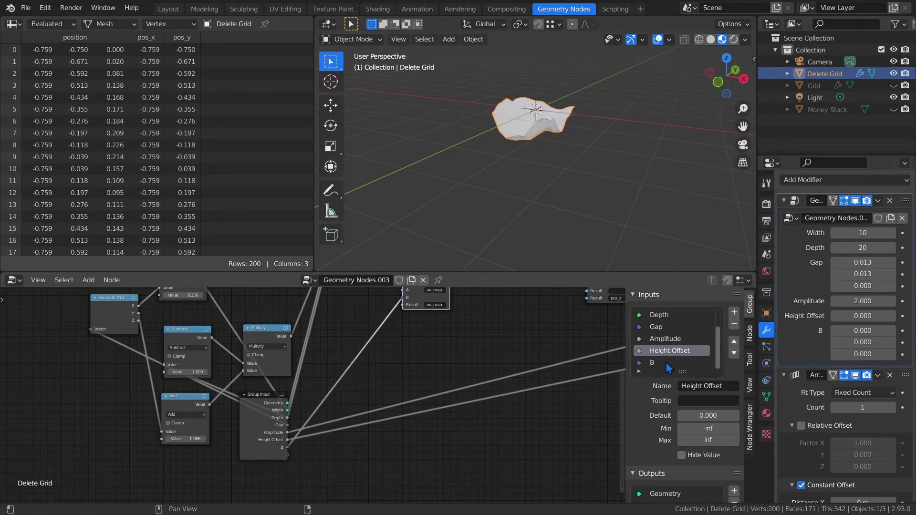
left_click(661, 364)
left_click(691, 384)
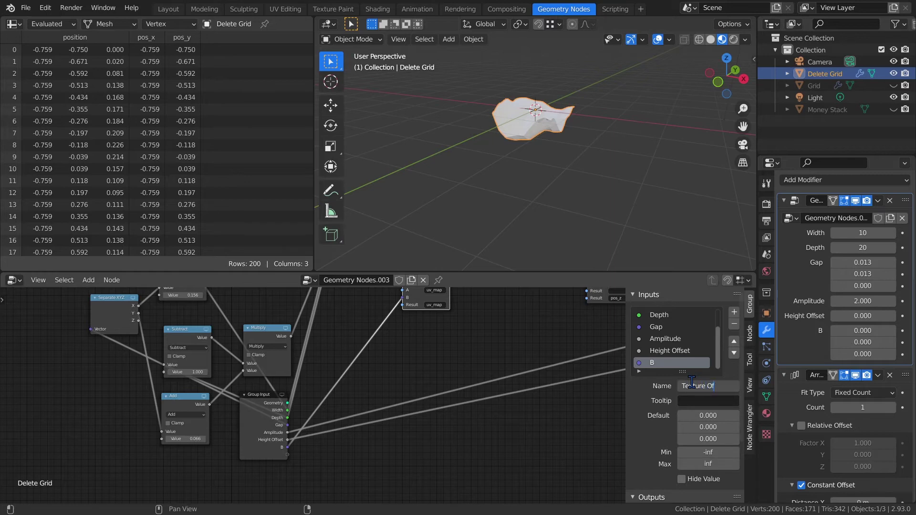
type("Texture Offset")
key("Return")
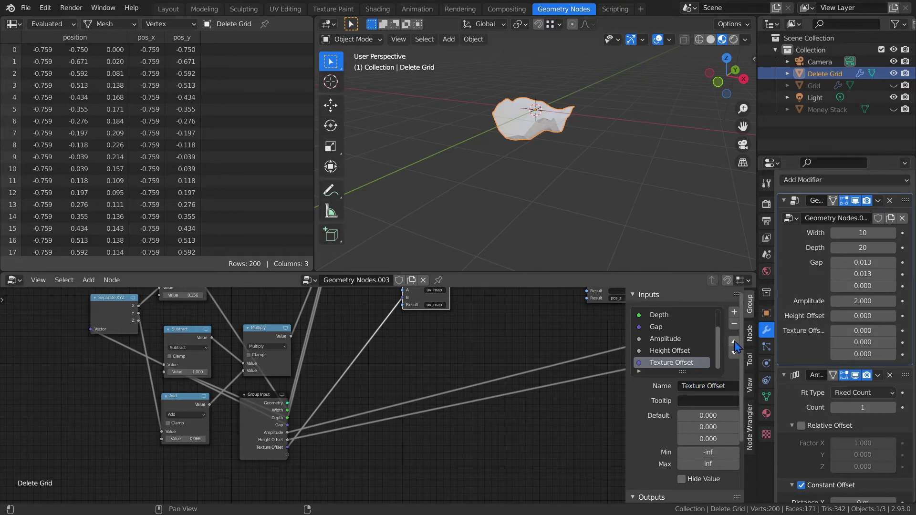
Test the effect of changing the modifier's Texture Offset X and set it back to 0.
left_click_drag(849, 328, 659, 329)
left_click(860, 331)
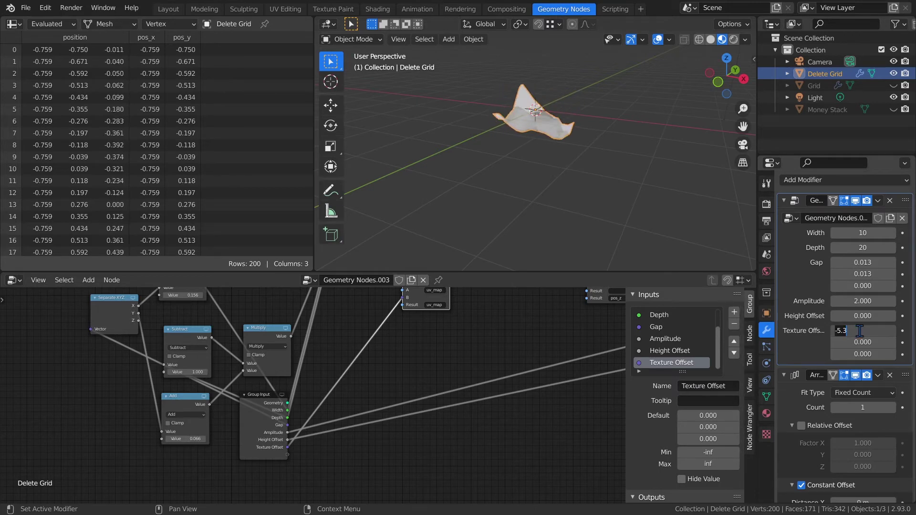
type("0")
key("Return")
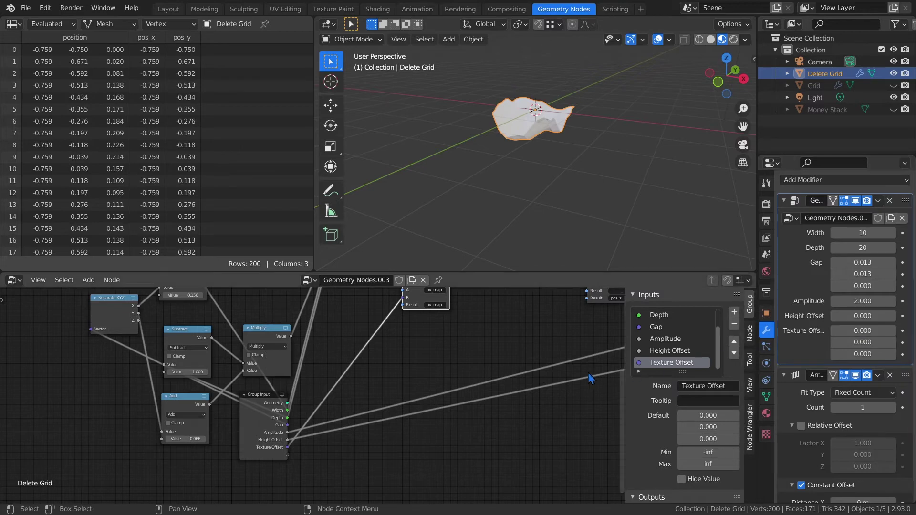
Duplicate the Attribute Vector Math node and insert the copy before the Attribute Sample Texture node.
middle_click_drag(451, 337, 423, 411)
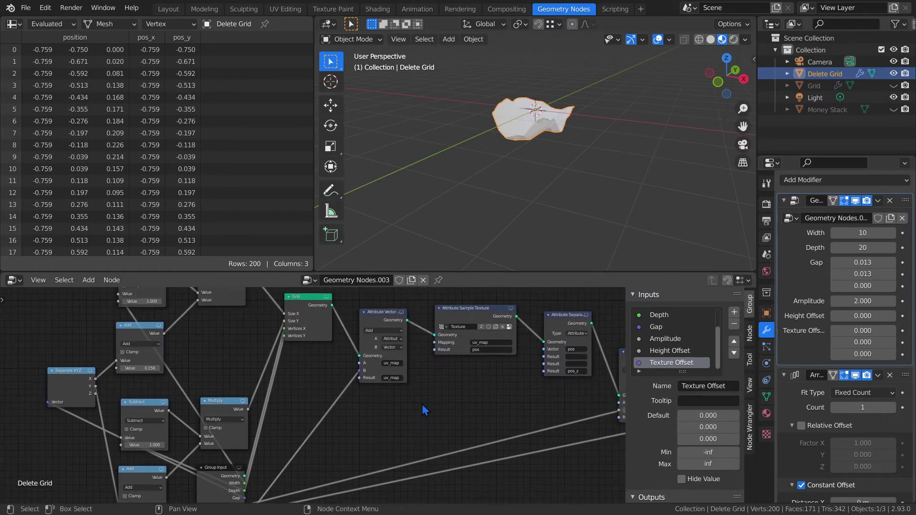
left_click(373, 328)
key("shift+d")
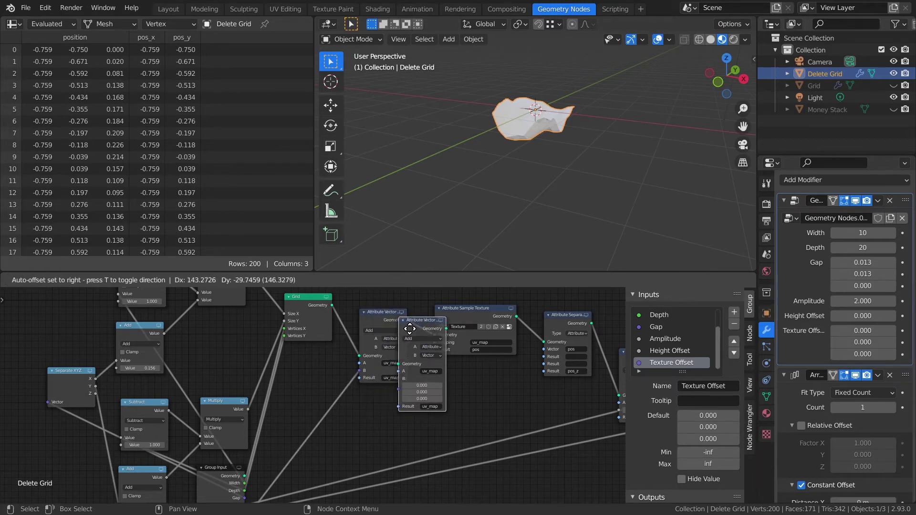
left_click(443, 324)
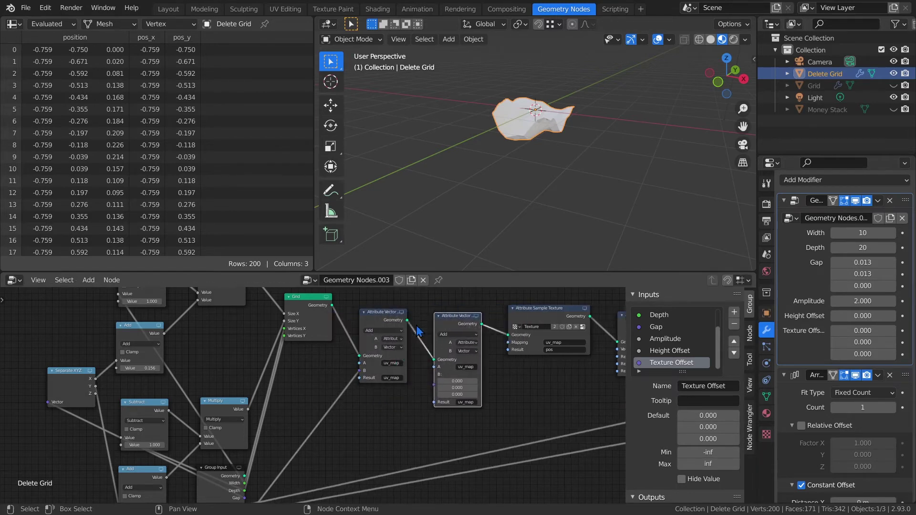
Add a Vector Rotate node and connect its Vector output to B of the second Attribute Vector Math node.
scroll(458, 389, "down", 2, "shift")
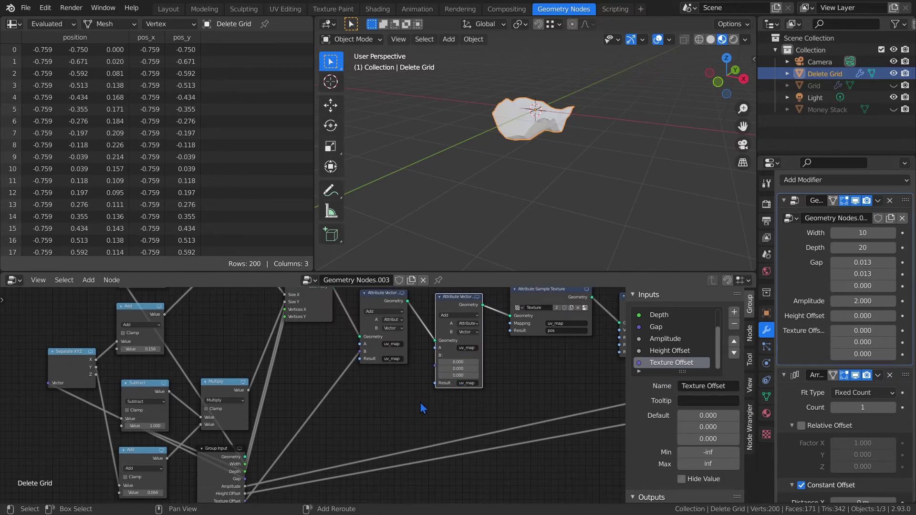
key("shift+a")
mouse_move(394, 466)
left_click(477, 501)
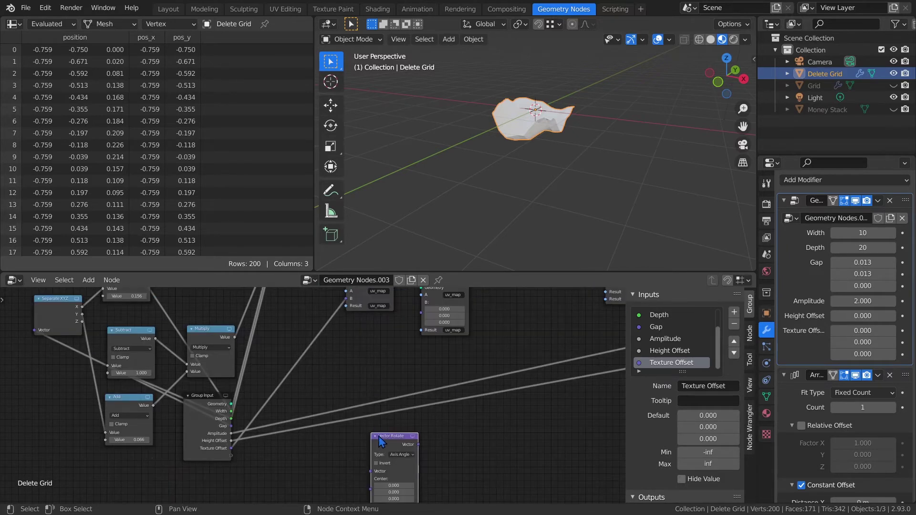
left_click_drag(379, 447, 420, 303)
left_click(362, 456)
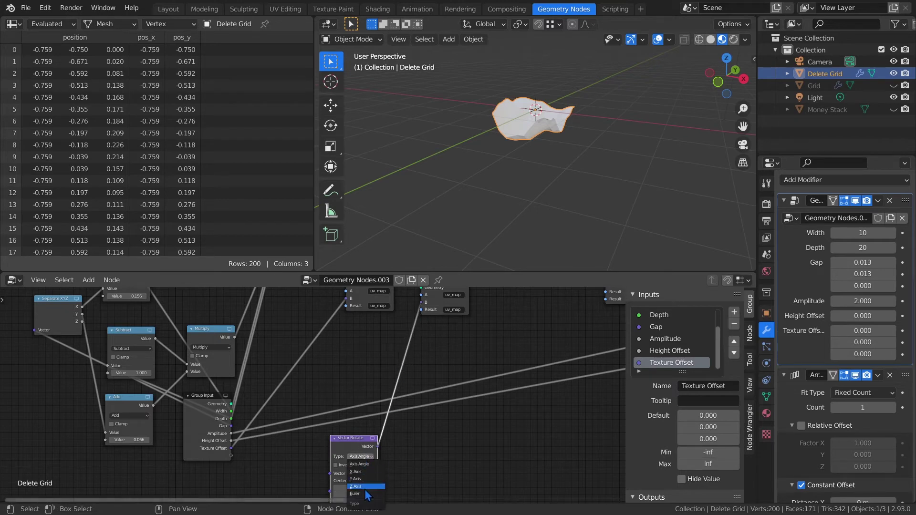
Expose the Vector Rotate node's Center, Axis and Angle as new group inputs.
middle_click_drag(358, 462, 428, 378)
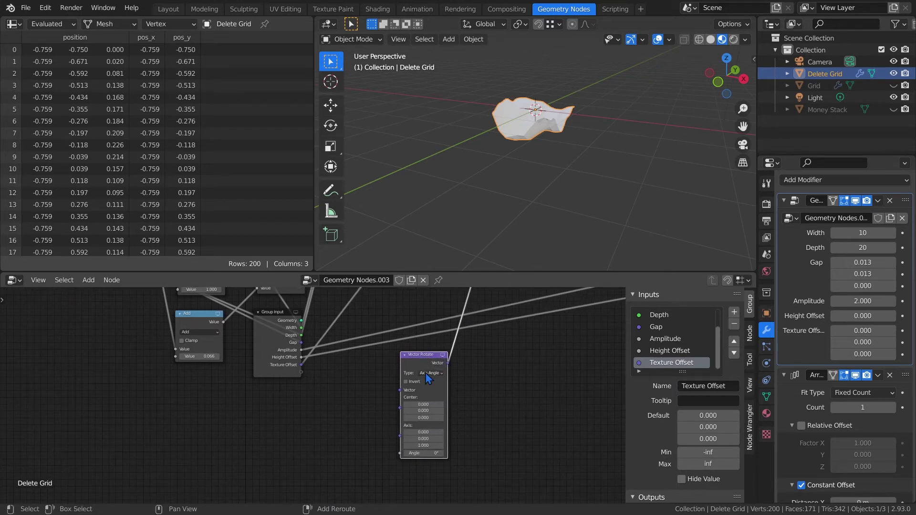
left_click_drag(400, 408, 399, 409)
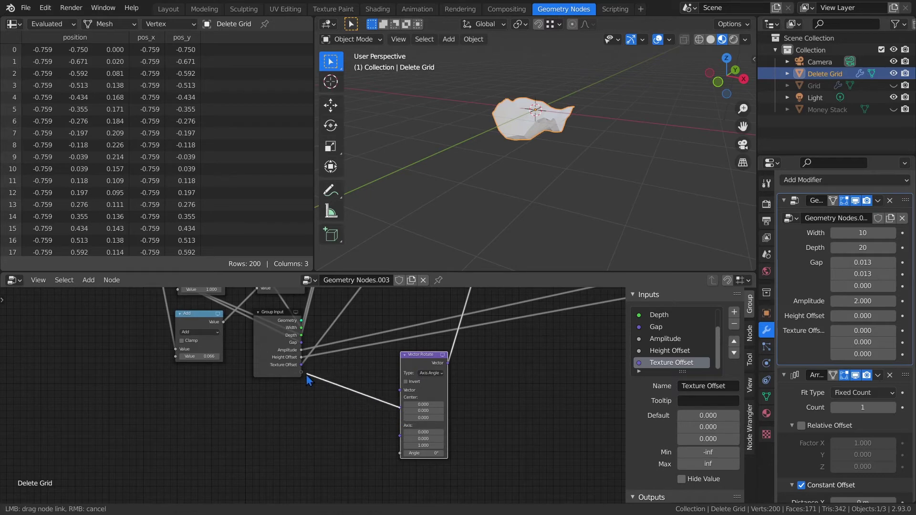
left_click_drag(309, 380, 306, 374)
left_click_drag(400, 415, 302, 381)
left_click_drag(400, 412, 394, 419)
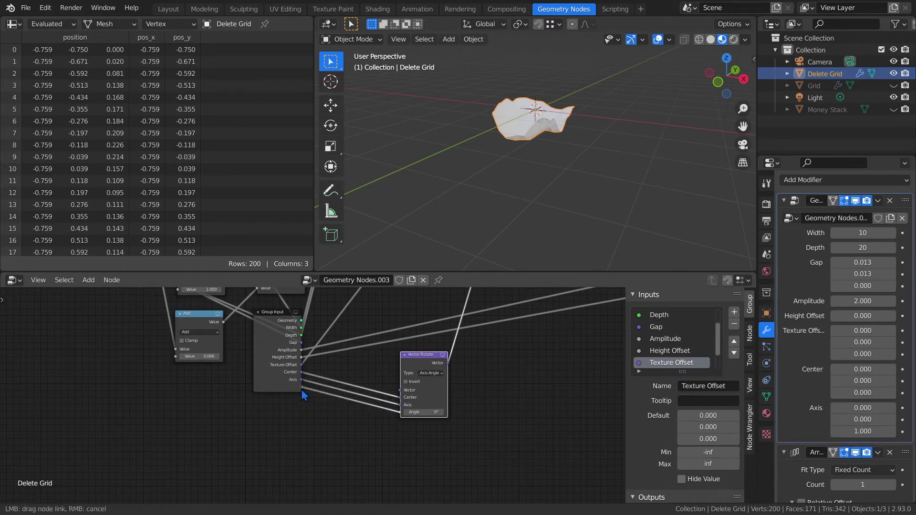
left_click_drag(302, 391, 302, 392)
Set both Center X and Axis X to 1 in the Geometry Nodes modifier.
middle_click_drag(443, 357, 419, 396)
left_click(863, 369)
type("1")
key("Return")
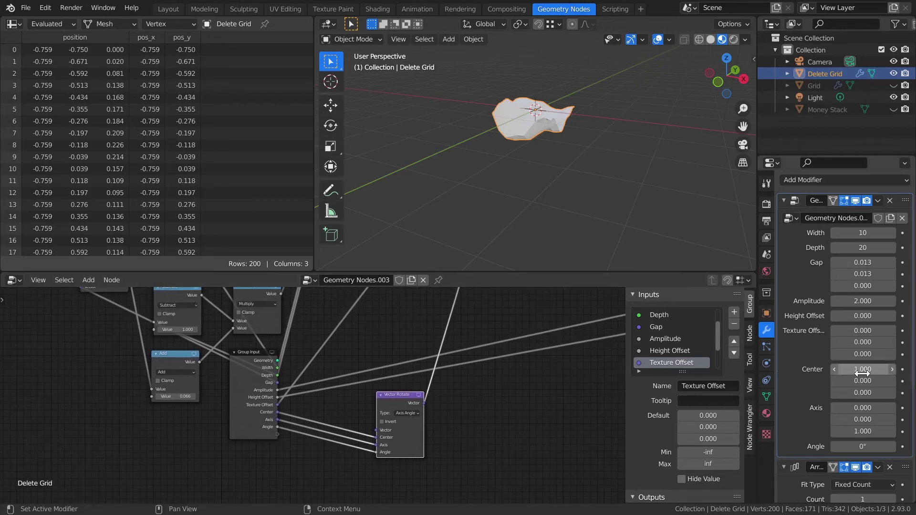
left_click(865, 409)
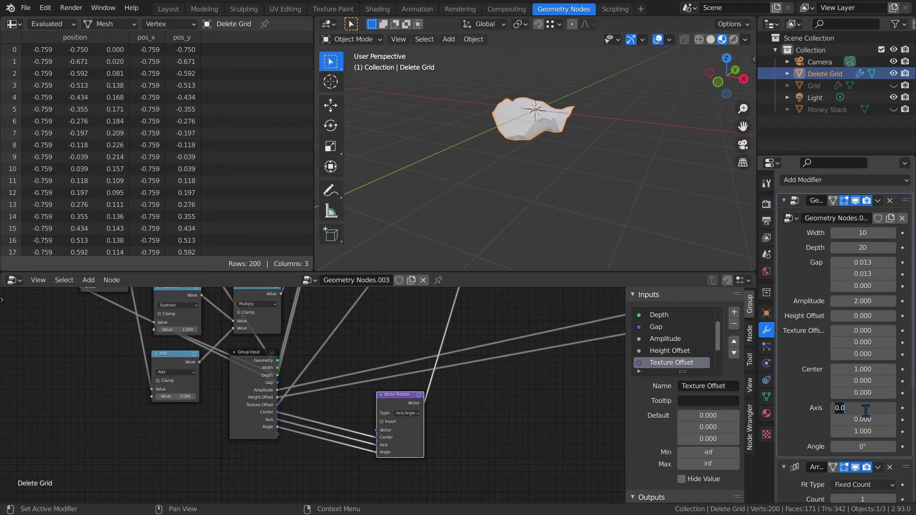
type("1")
key("Return")
Test the effect of changing the modifier's Angle and set it back to 0.
left_click_drag(861, 447, 907, 446)
left_click(869, 446)
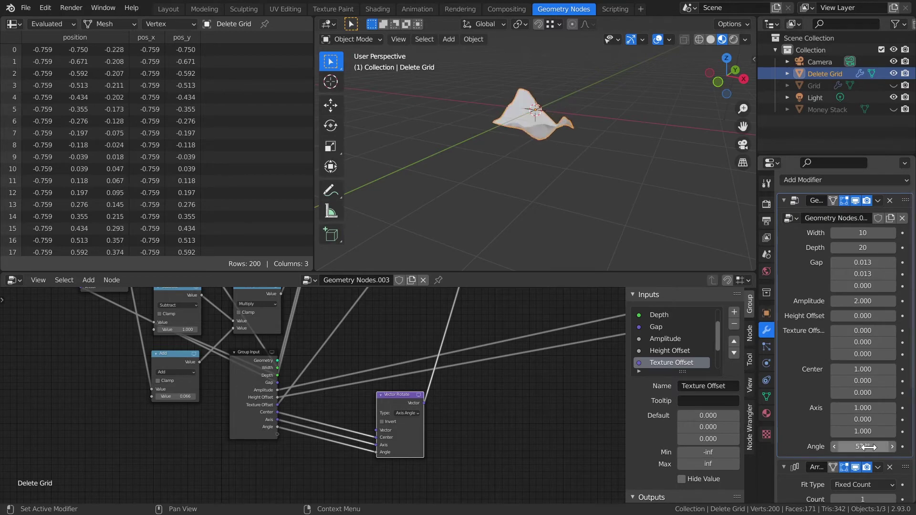
type("0")
key("Return")
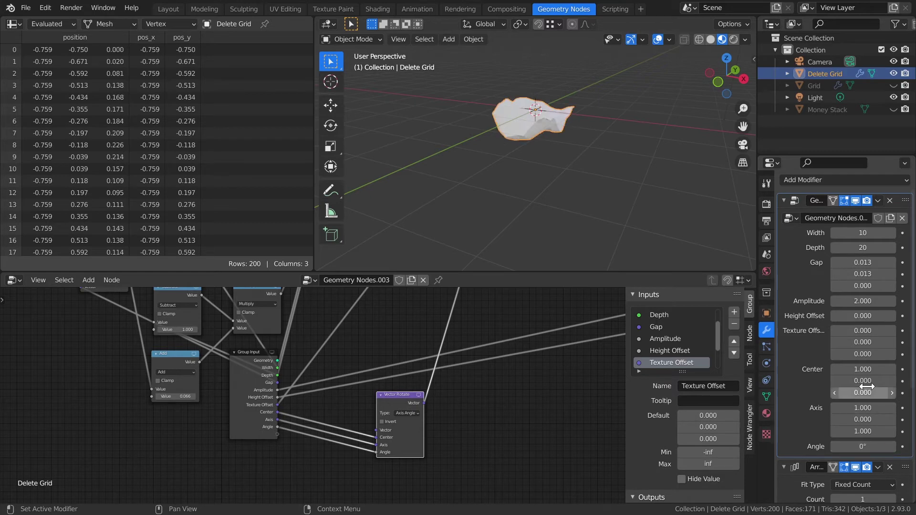
Set the modifier's Center X to 100.
left_click(869, 369)
type("100")
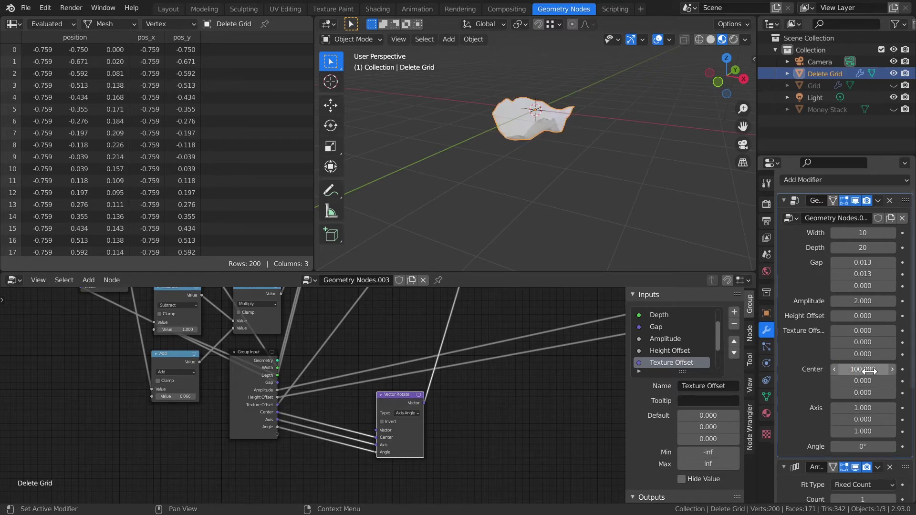
key("Return")
Test the modifier's Angle with the distant rotation center and return it to 0.
left_click_drag(863, 447, 863, 446)
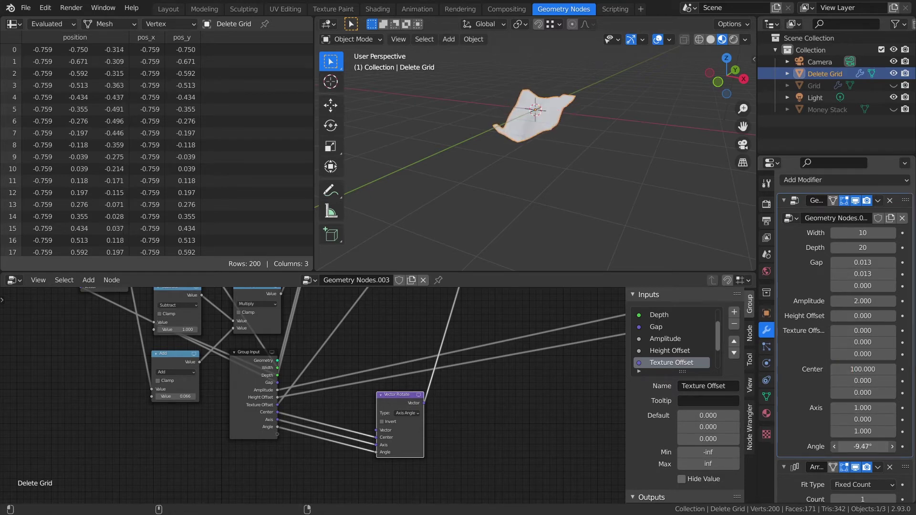
left_click(863, 447)
type("0")
key("Return")
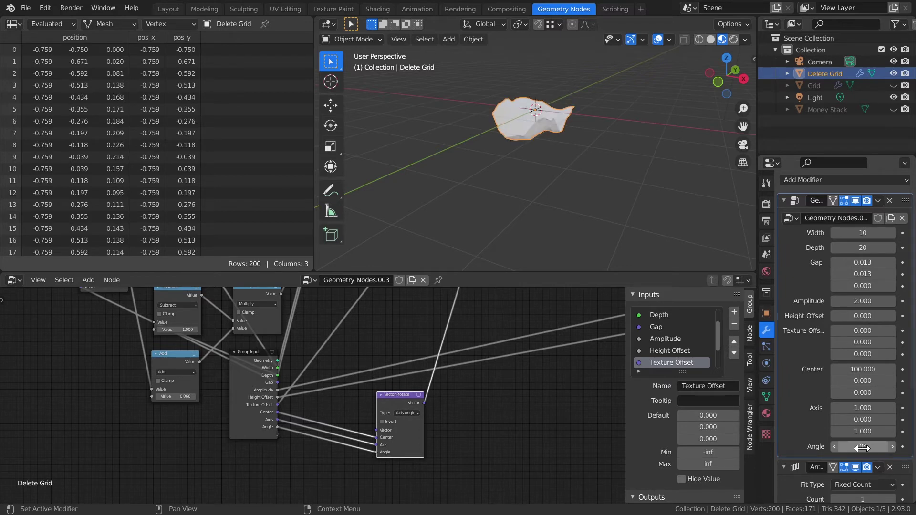
Set the Delete Grid modifier's Center X to 0.
left_click(876, 370)
type("0")
key("Return")
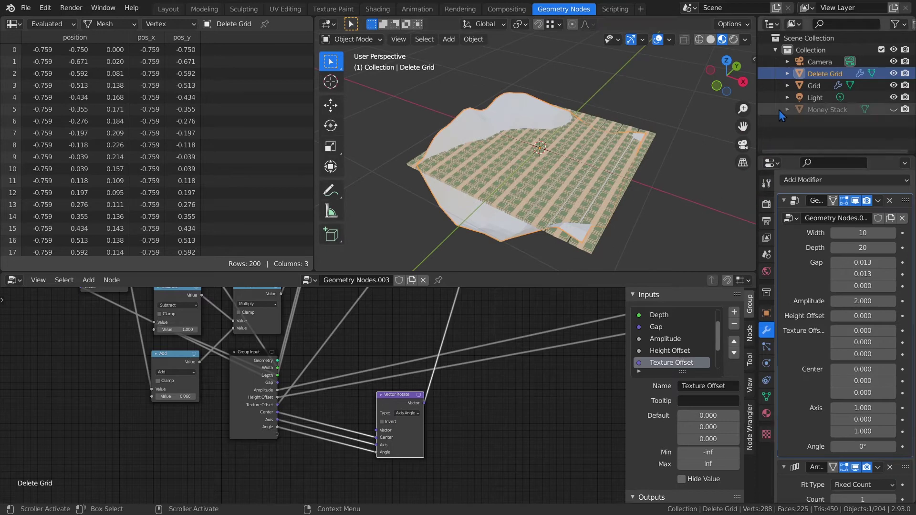
In the Grid object's instancing node tree, insert an Attribute Proximity node before Point Instance and set it to Points.
left_click(814, 86)
scroll(849, 334, "down", 3)
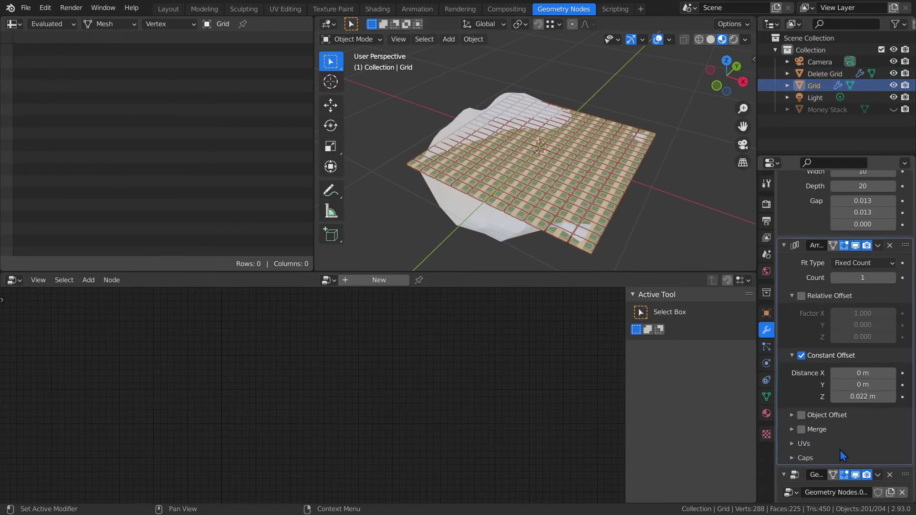
left_click(909, 478)
key("shift+a")
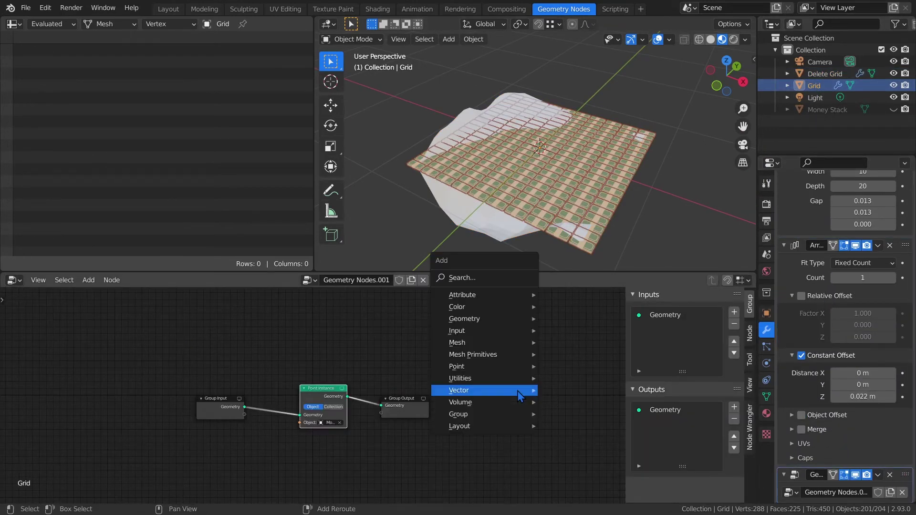
mouse_move(519, 396)
mouse_move(510, 297)
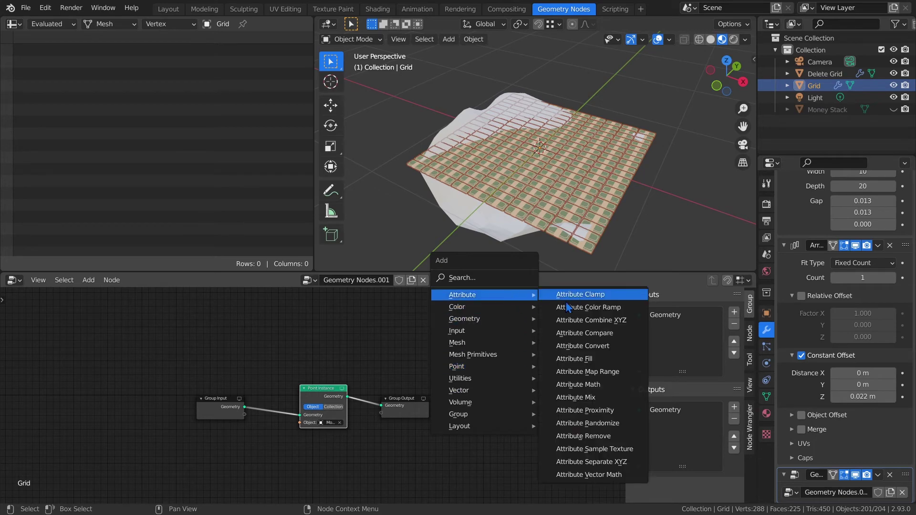
left_click(586, 410)
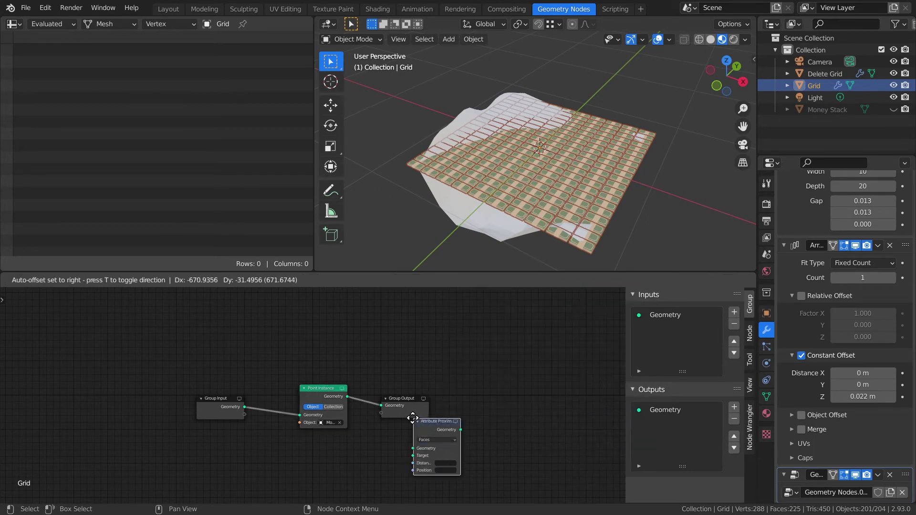
left_click(287, 431)
left_click(288, 431)
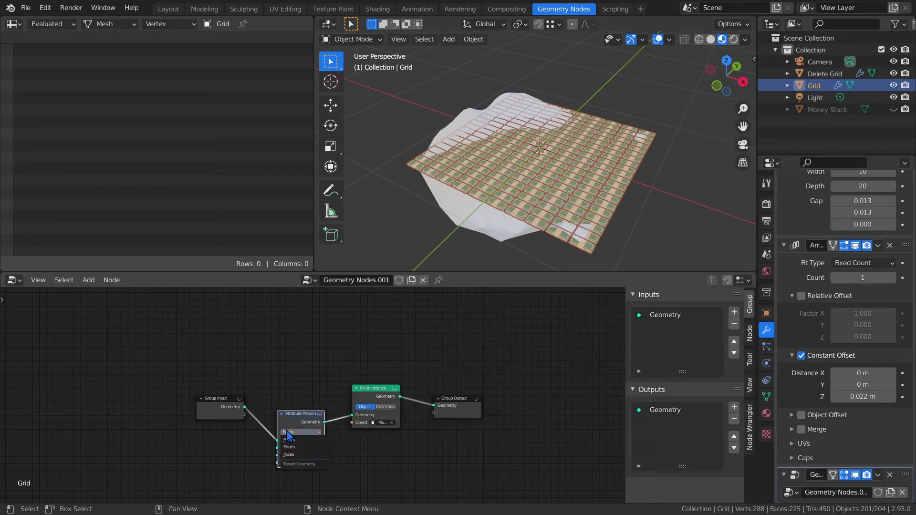
left_click(295, 452)
Add an Object Info node for Delete Grid and connect its Geometry output to the Attribute Proximity node's Target.
scroll(298, 456, "up", 3)
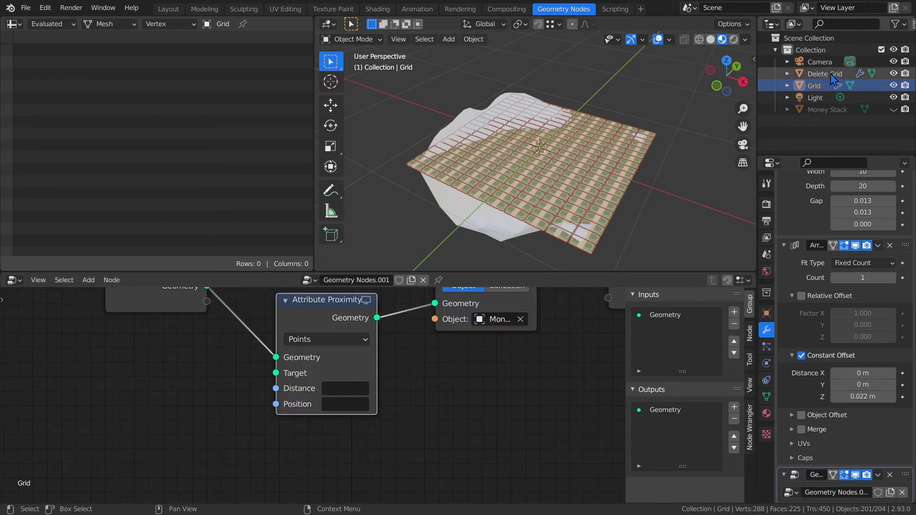
left_click_drag(832, 76, 117, 441)
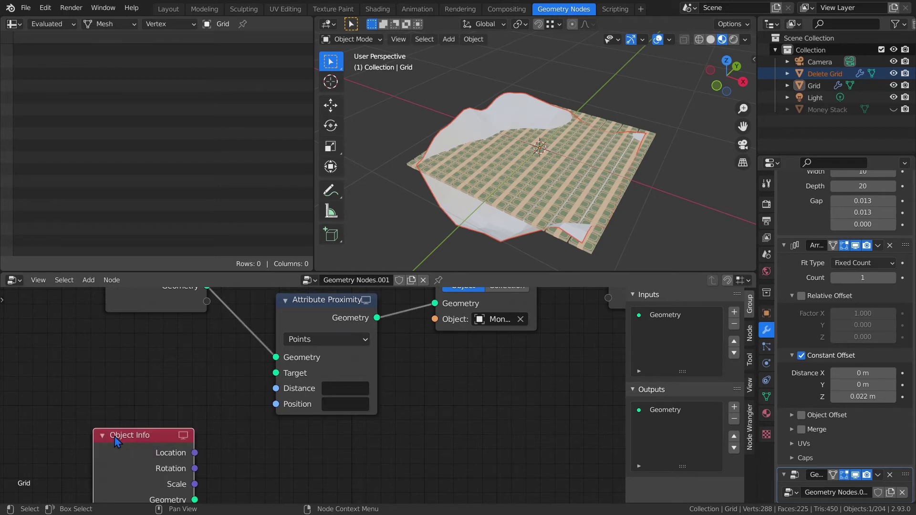
middle_click_drag(117, 441, 221, 414)
left_click_drag(221, 414, 196, 360)
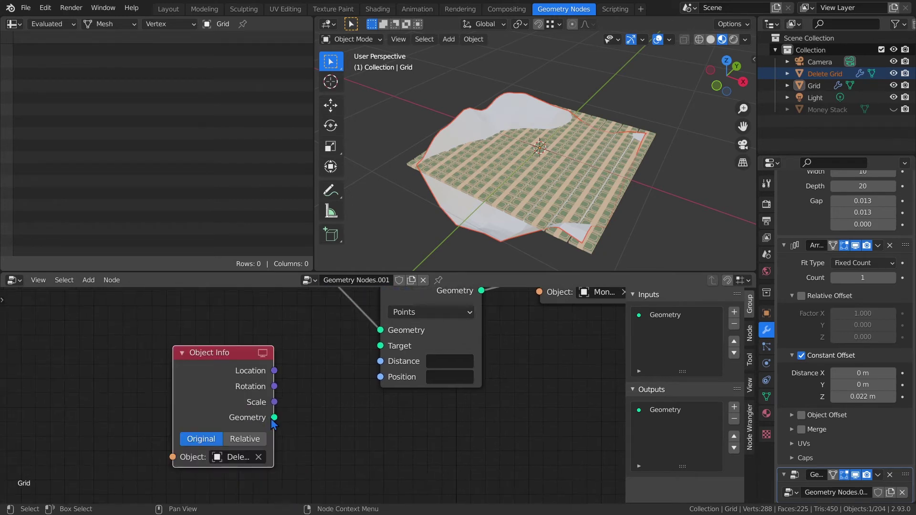
left_click_drag(274, 417, 380, 345)
Name the Attribute Proximity node's Distance attribute dist.
left_click(443, 361)
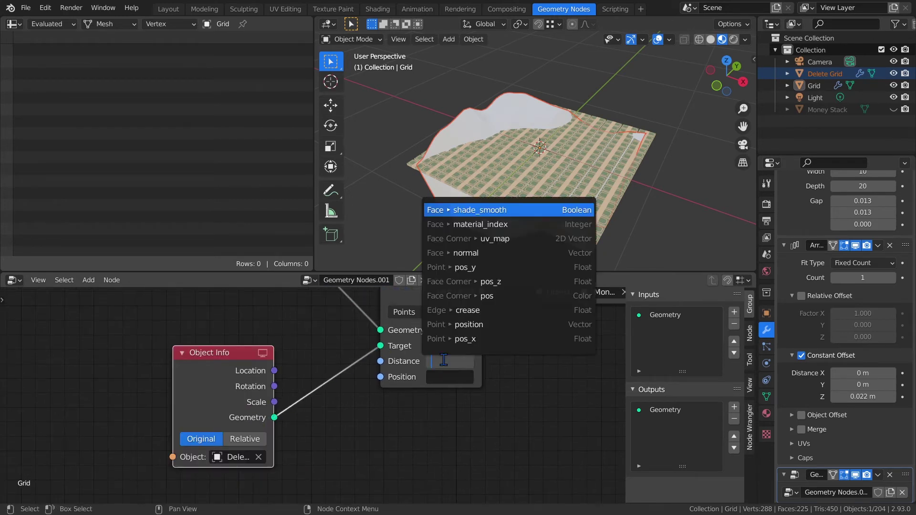
type("dist")
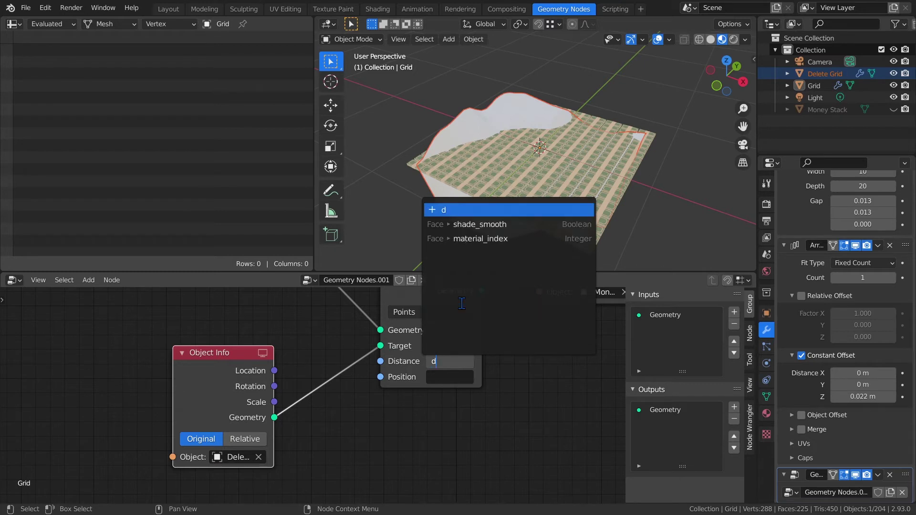
key("Return")
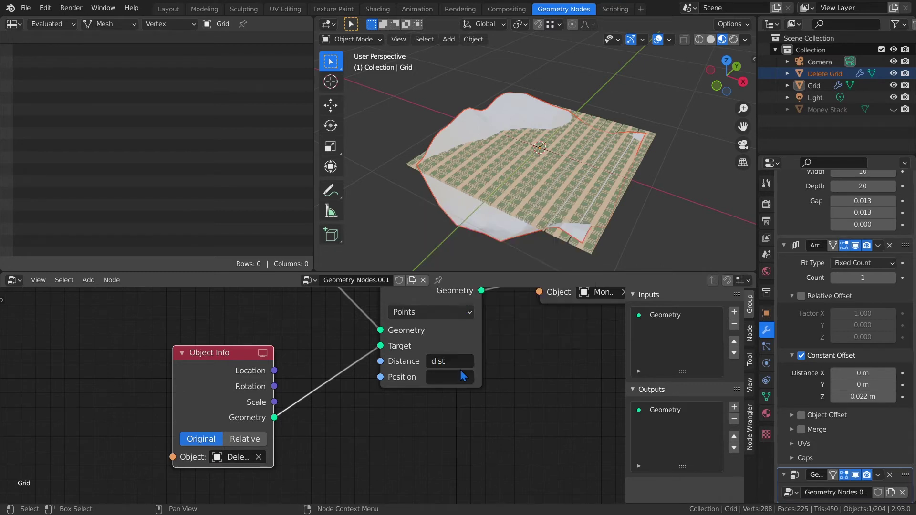
Insert a Point Scale node between Attribute Proximity and Point Instance, with Type set to Attribute and Factor set to dist.
middle_click_drag(519, 339, 473, 406)
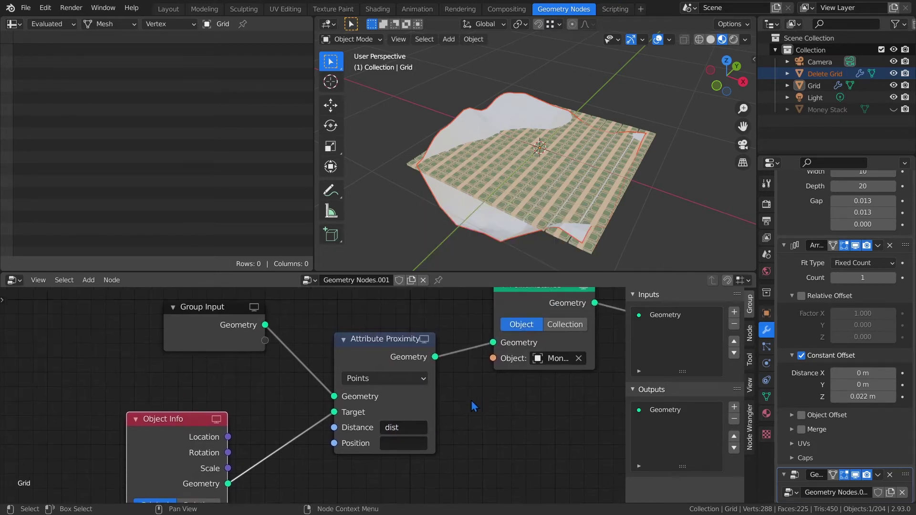
key("shift+a")
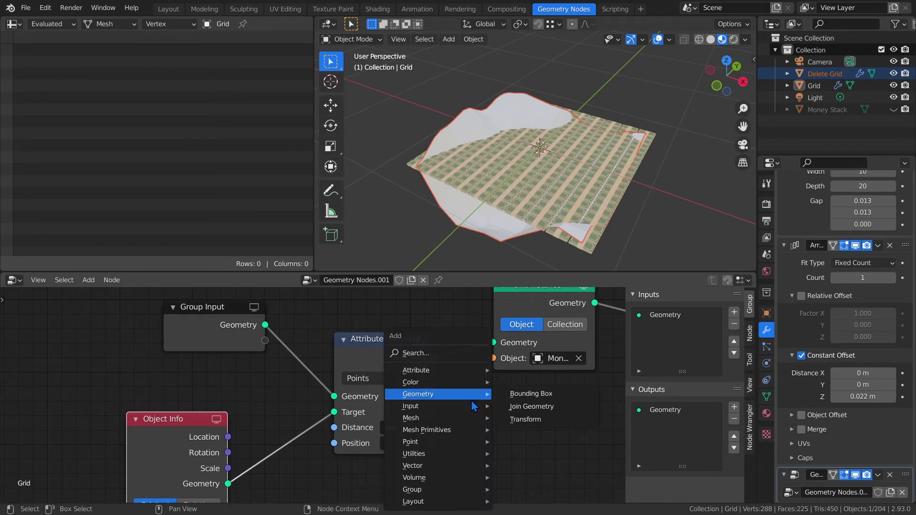
mouse_move(455, 444)
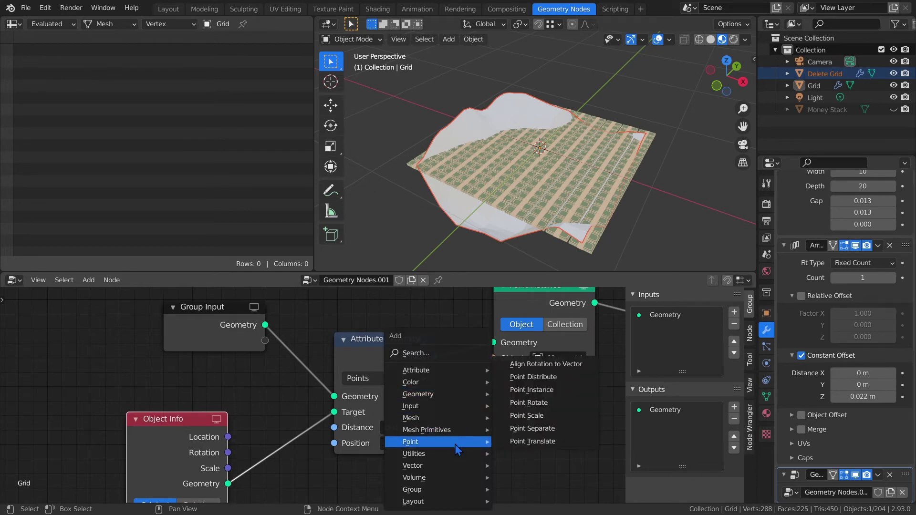
left_click(532, 415)
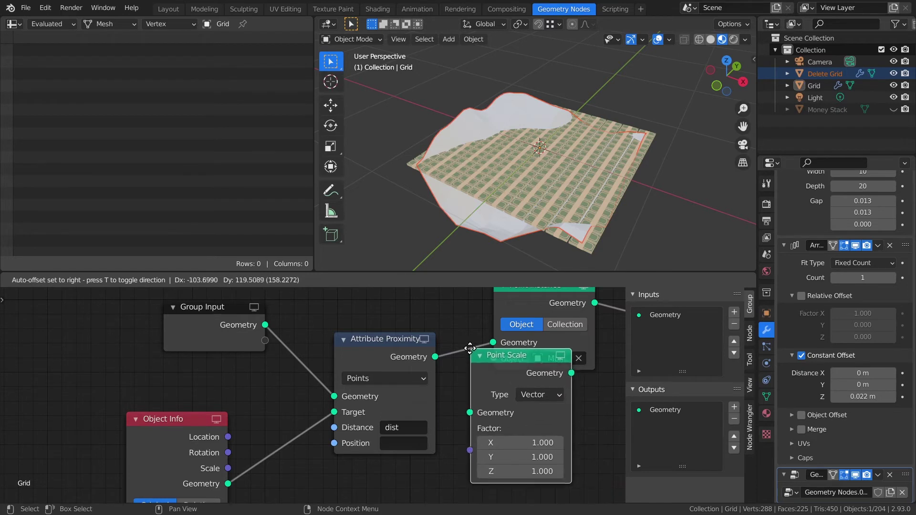
left_click(487, 356)
scroll(497, 382, "down", 1)
left_click(509, 392)
left_click(510, 405)
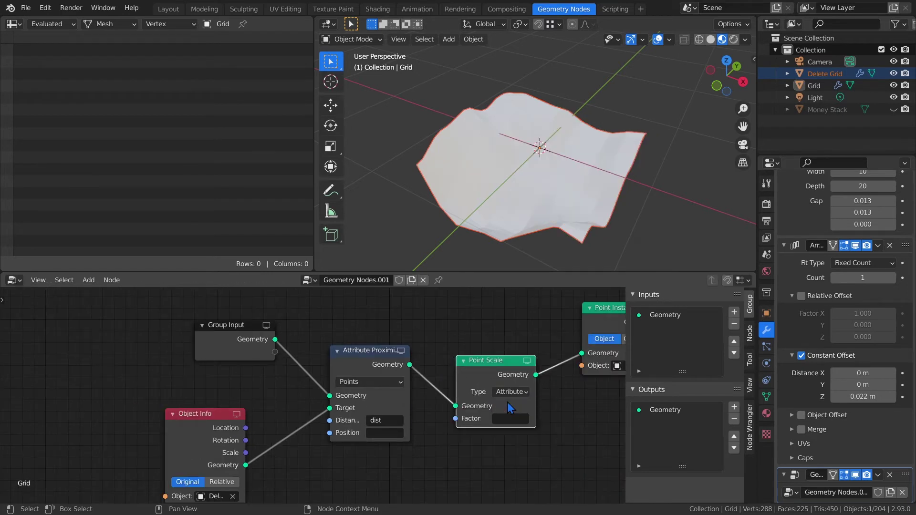
left_click(509, 420)
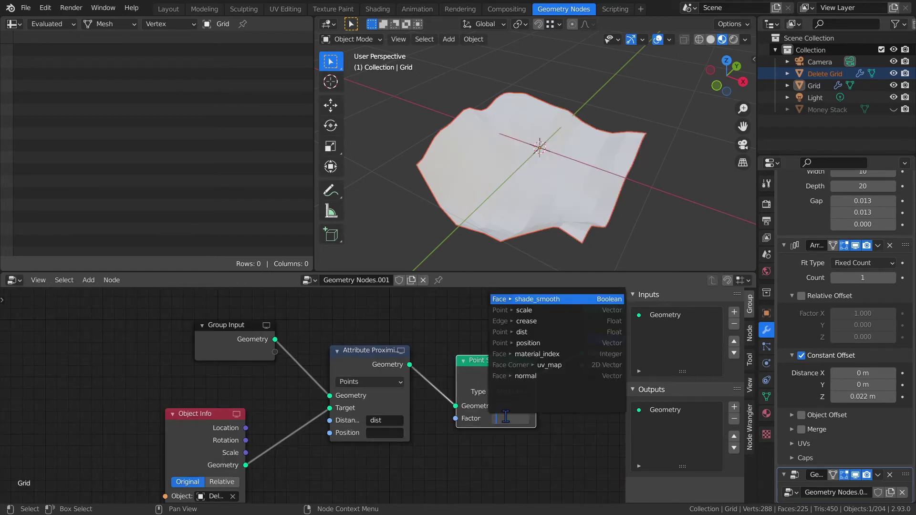
left_click(519, 332)
Test the point scaling by changing Delete Grid's Height Offset to 1.590 and then 0.730.
middle_click_drag(548, 143, 620, 153)
left_click(811, 75)
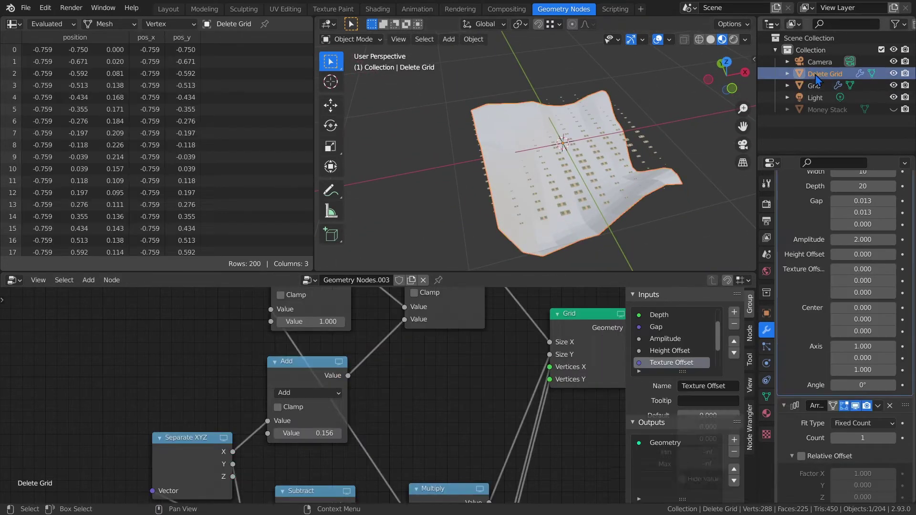
left_click_drag(862, 254, 862, 255)
middle_click_drag(552, 174, 591, 167)
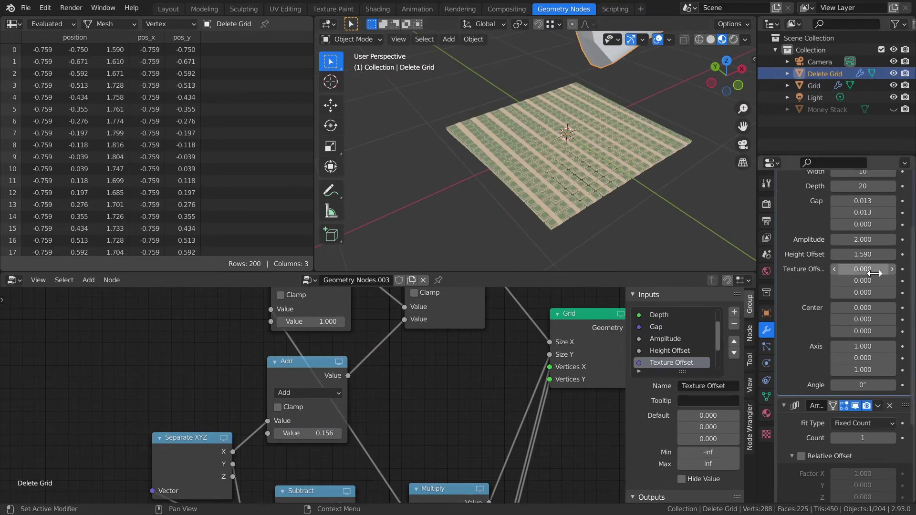
left_click_drag(861, 254, 861, 255)
middle_click_drag(567, 148, 597, 137)
In the Grid object's node tree, insert an Attribute Math node between Attribute Proximity and Point Scale and set its operation to Floor.
left_click(813, 85)
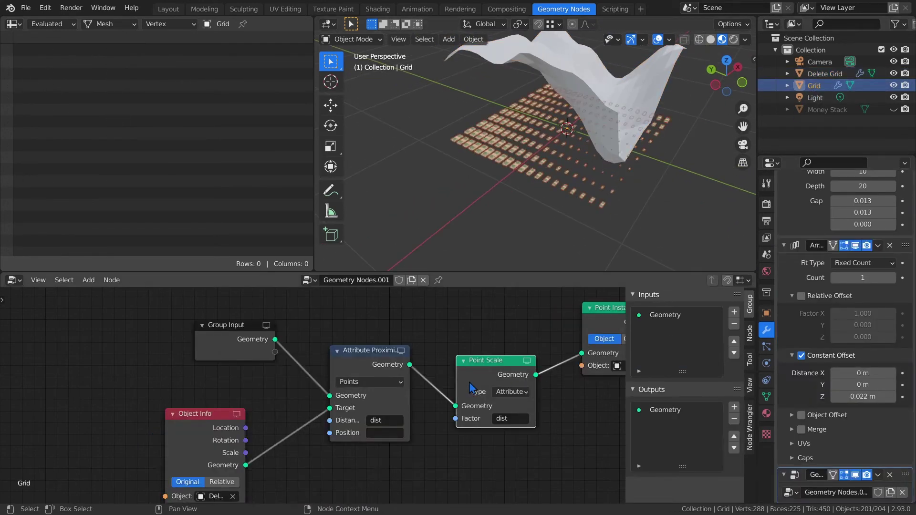
scroll(459, 383, "down", 2)
scroll(459, 383, "down", 4, "ctrl")
key("shift+a")
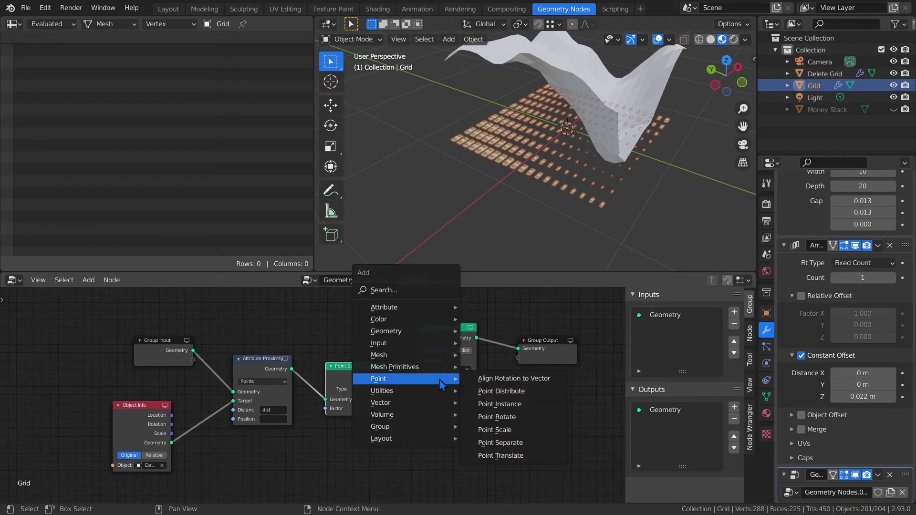
mouse_move(431, 308)
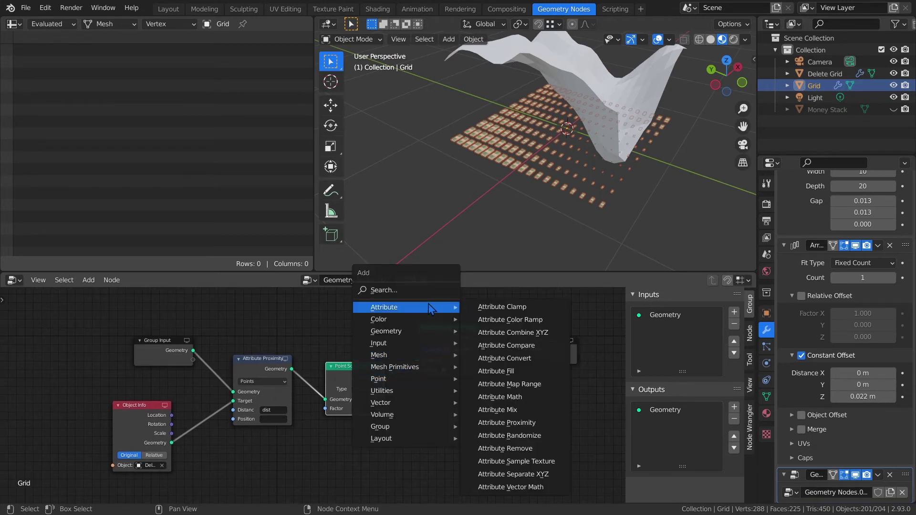
left_click(519, 400)
left_click(317, 383)
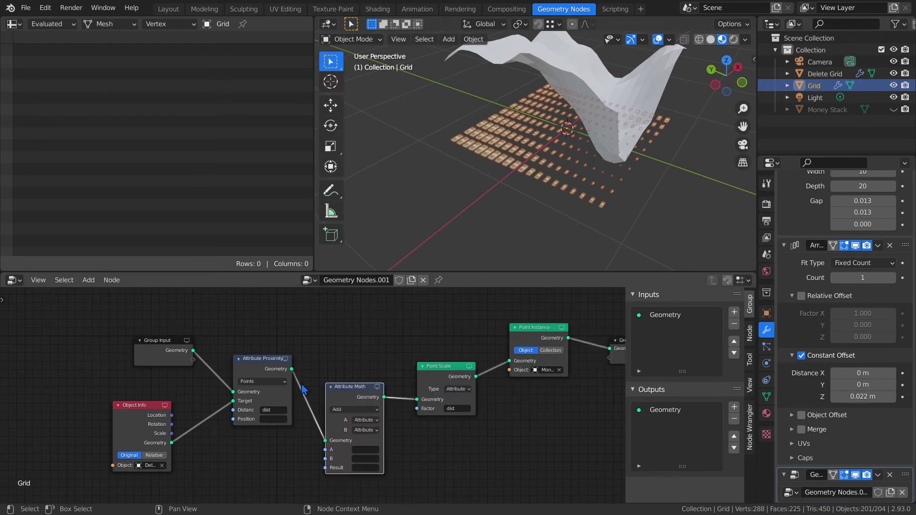
left_click(354, 409)
left_click(475, 314)
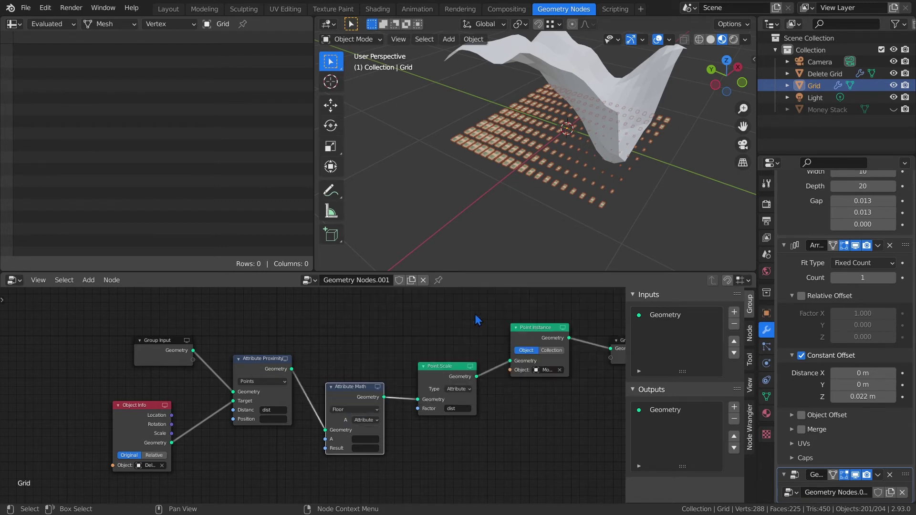
Set both the A input and the Result of the Floor node to the dist attribute.
left_click(365, 439)
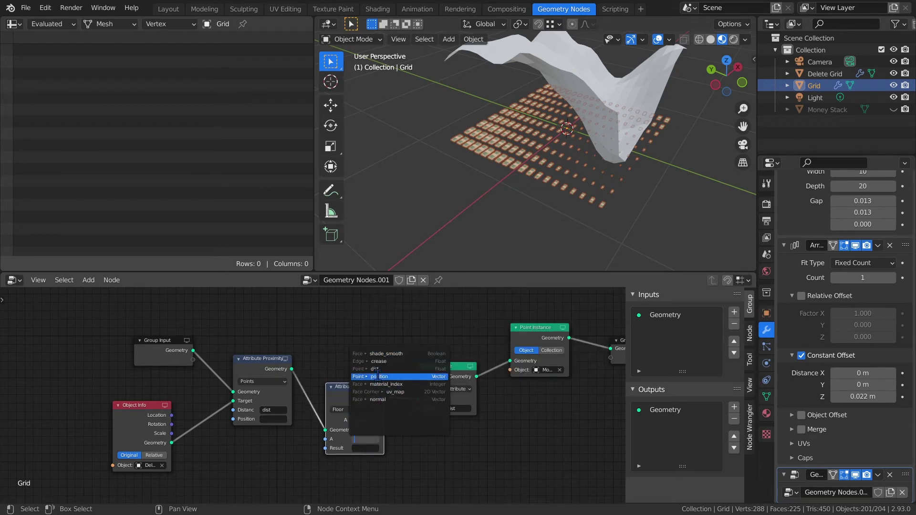
left_click(377, 404)
left_click(365, 448)
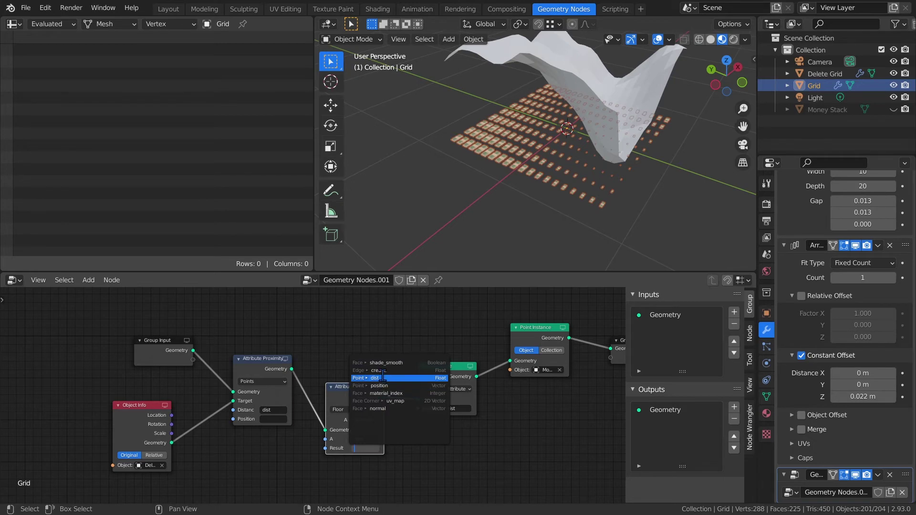
left_click(376, 394)
Set Delete Grid's Height Offset to 1.340 to test the floored distance scaling.
left_click(824, 73)
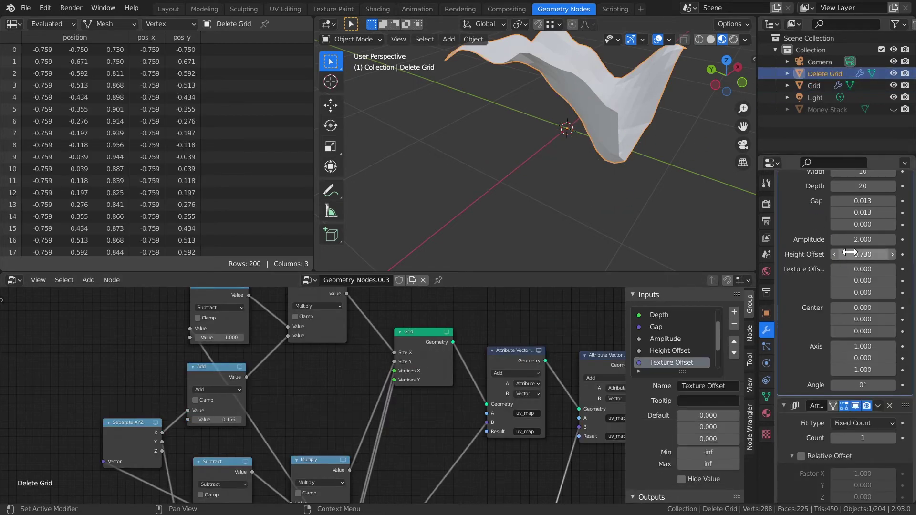
mouse_move(859, 254)
left_mouse_down()
mouse_move(885, 254)
mouse_move(859, 253)
left_mouse_up()
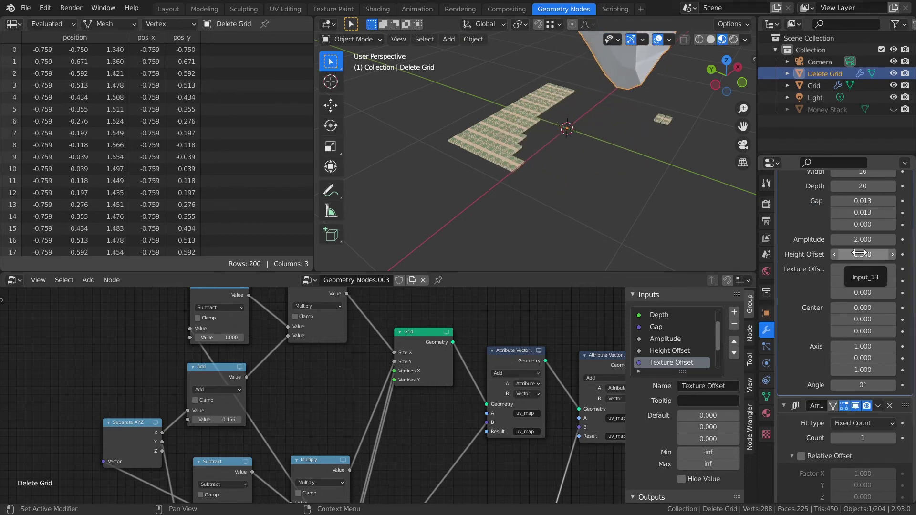
In the Grid object's node tree, insert an Attribute Map Range node between the Attribute Proximity and Attribute Math nodes.
left_click(813, 85)
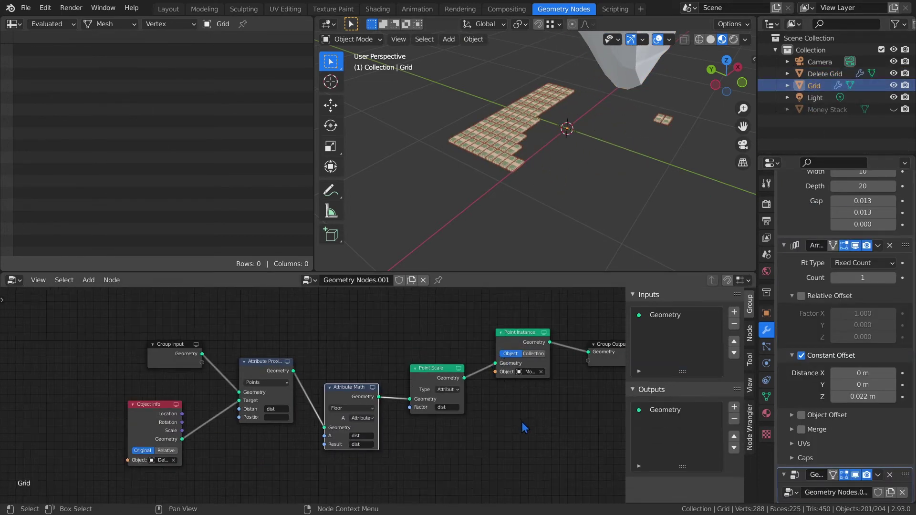
middle_click_drag(522, 422, 462, 428)
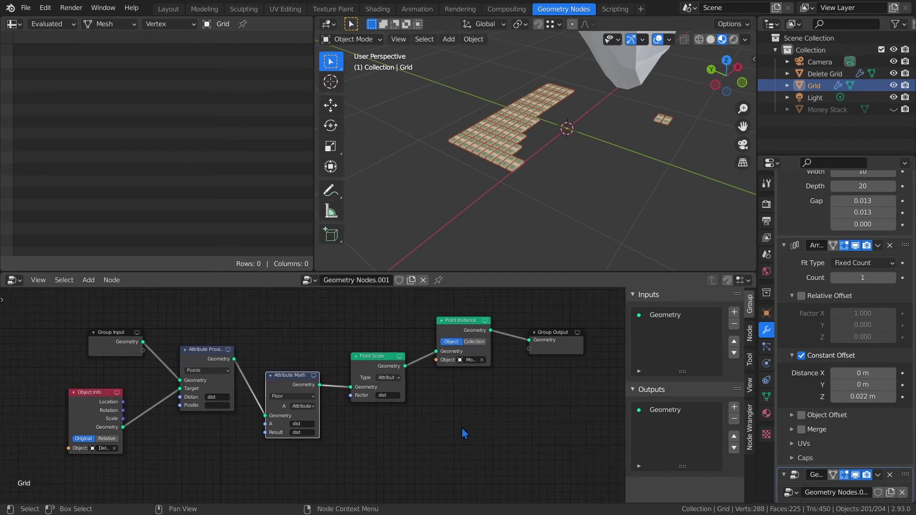
key("shift+a")
mouse_move(461, 429)
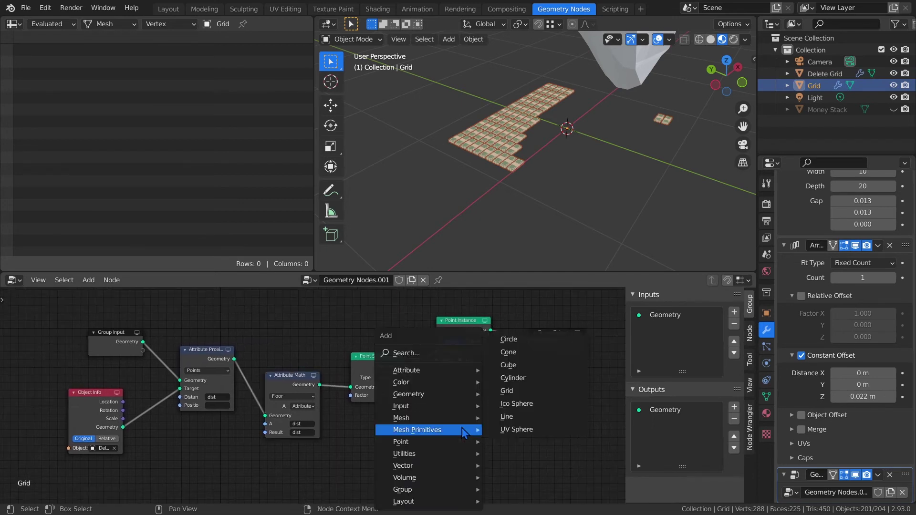
mouse_move(466, 370)
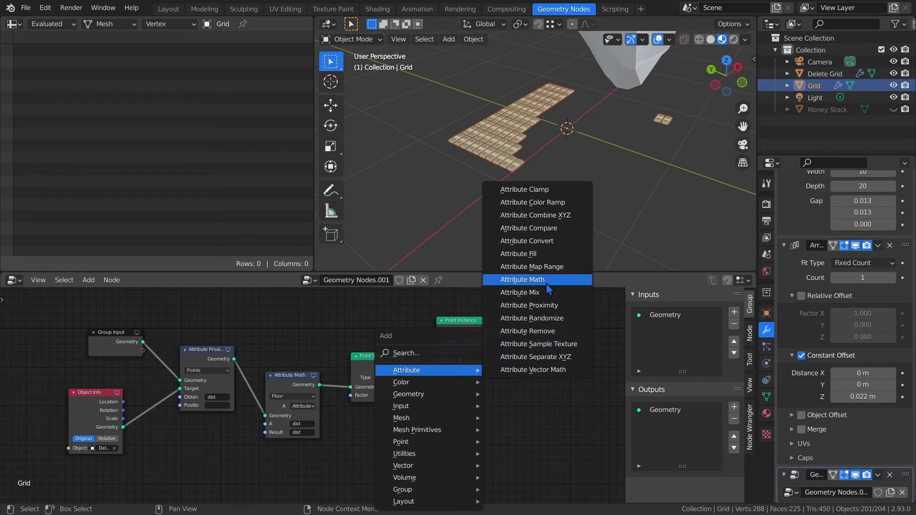
left_click(531, 266)
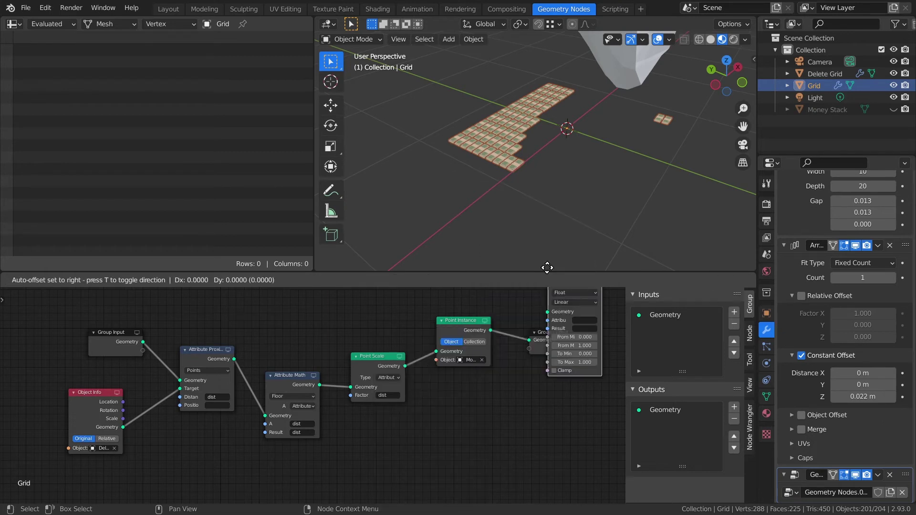
left_click(244, 380)
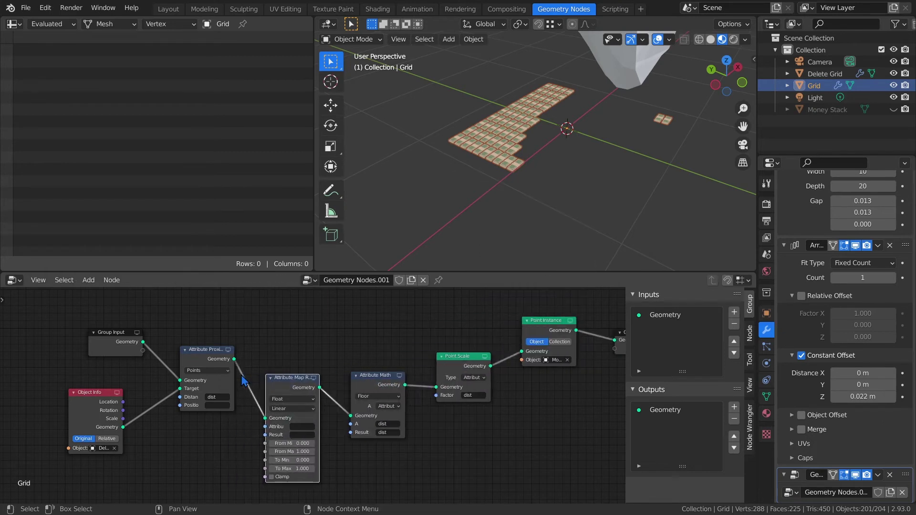
Set both the Attribute and the Result of the Attribute Map Range node to the dist attribute.
left_click(299, 428)
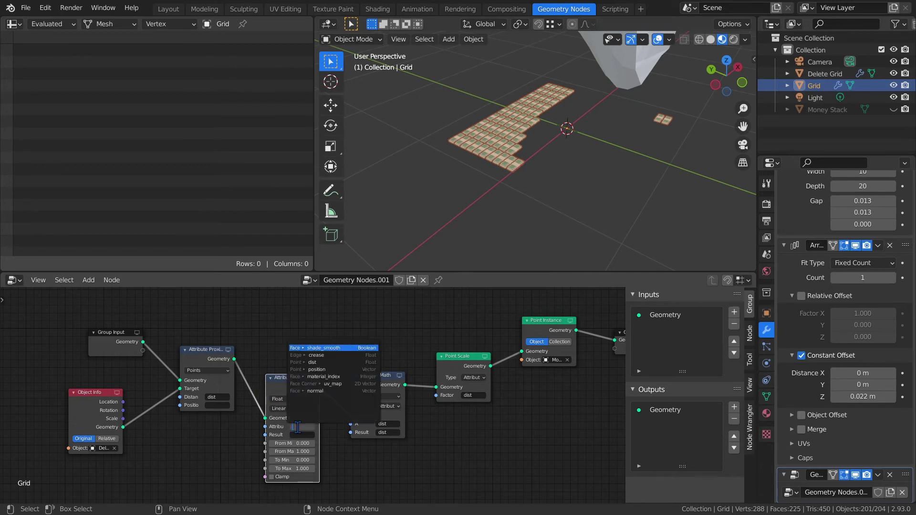
left_click(325, 371)
left_click(299, 435)
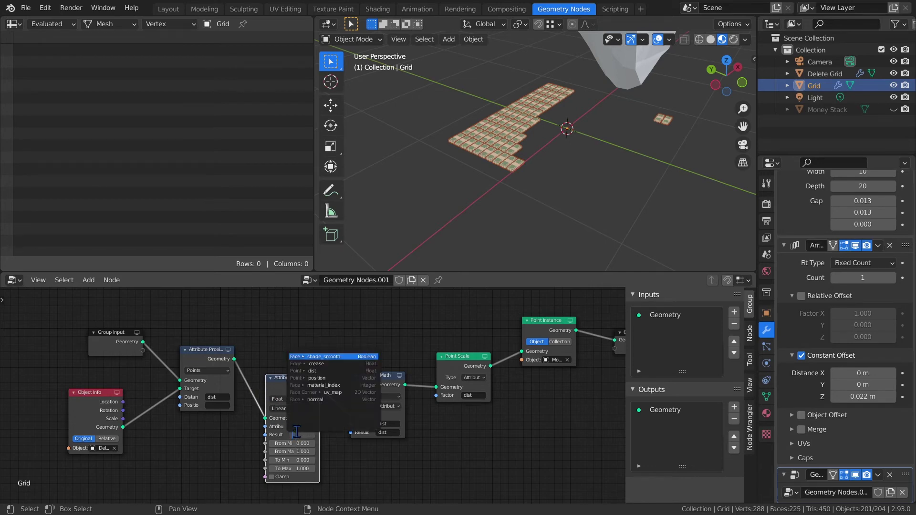
left_click(320, 375)
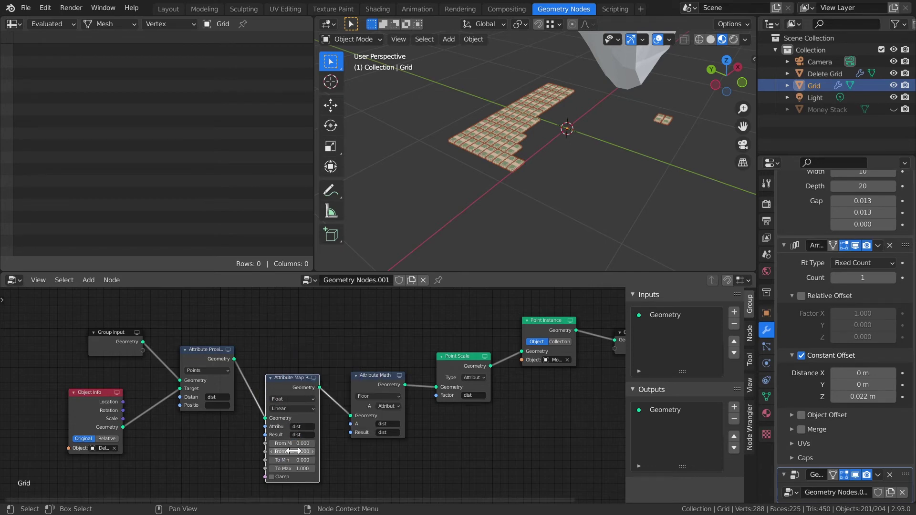
Expose the Map Range node's From Max as a group input named Influence, and enable Clamp on the node.
left_click_drag(266, 453, 142, 355)
left_click(665, 327)
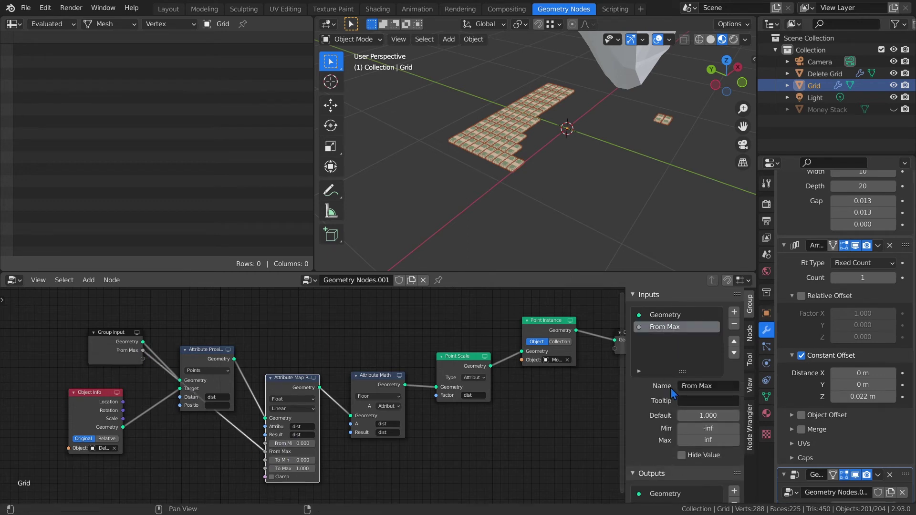
left_click(699, 387)
key("BackSpace")
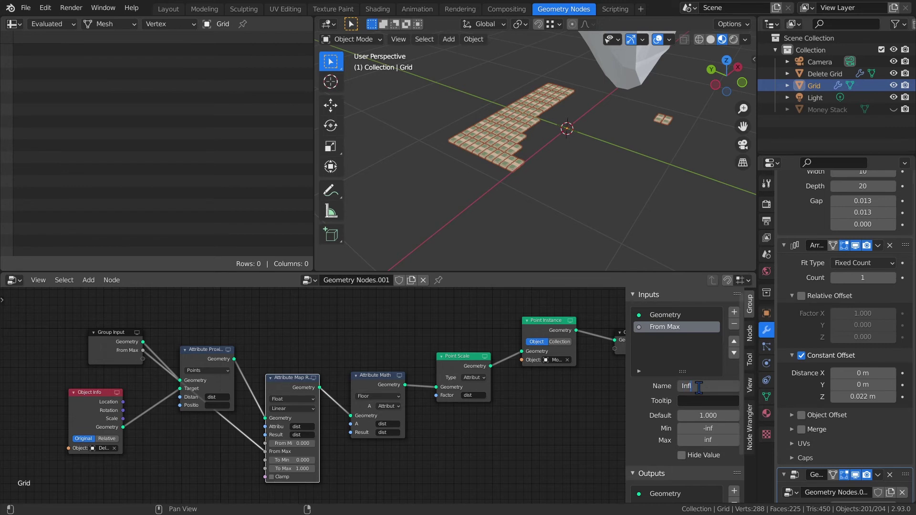
type("Influence")
key("Return")
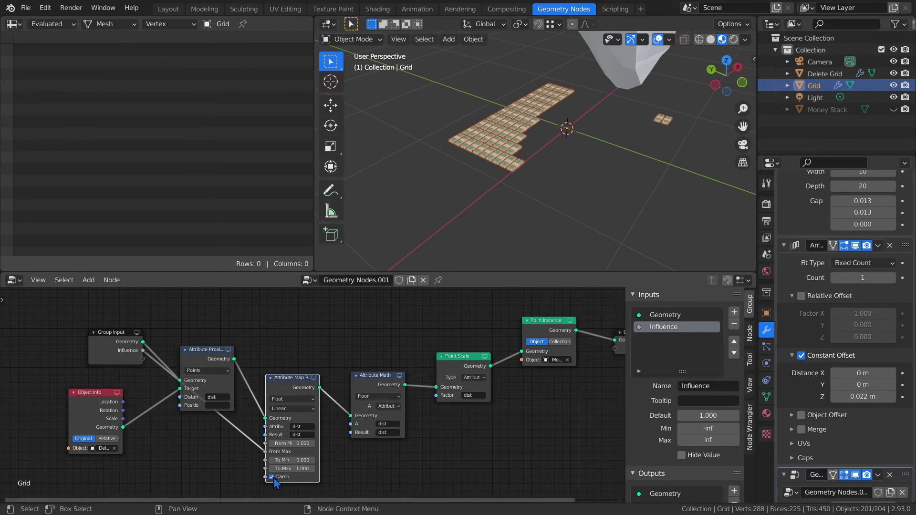
Lower the Influence value in the Grid object's geometry nodes modifier.
scroll(854, 477, "down", 1)
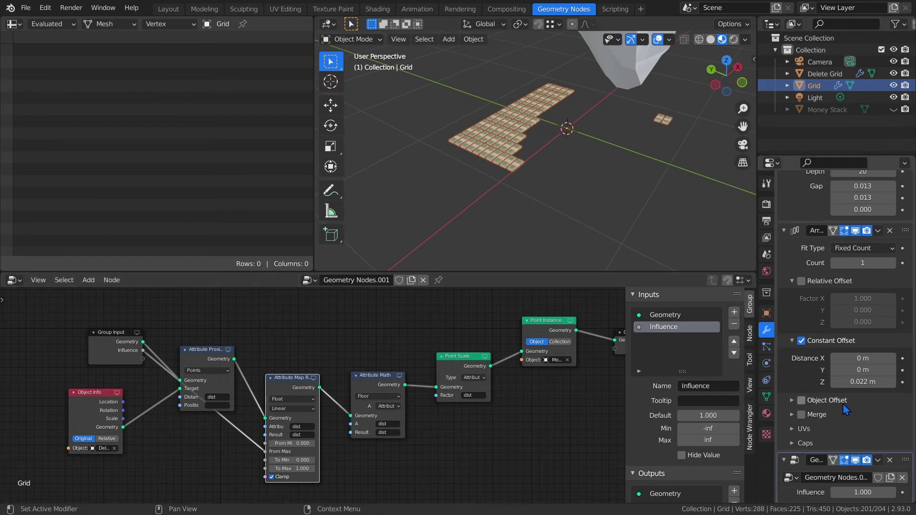
left_click(855, 492)
type("1.025")
key("Return")
Set Delete Grid's Height Offset to 0.250 to test how it cuts into the money stacks.
scroll(892, 282, "up", 5)
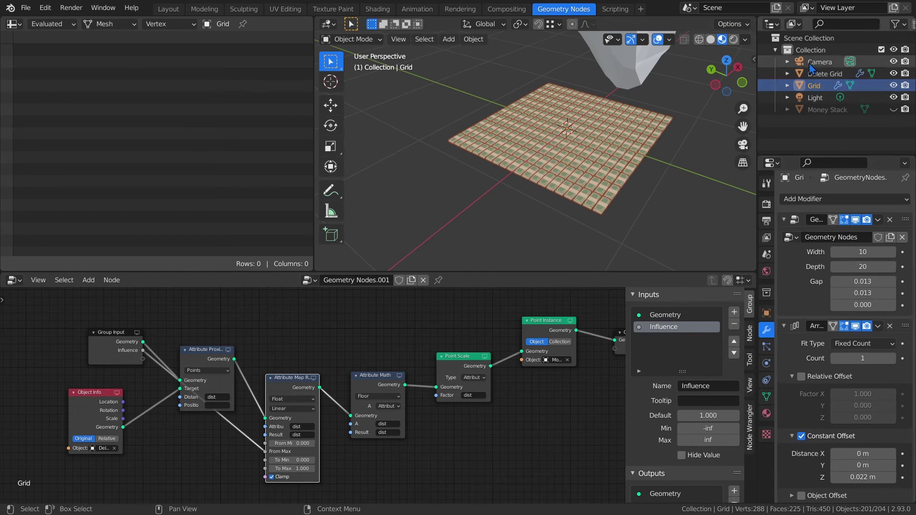
left_click(825, 74)
double_click(862, 335)
type("0.54")
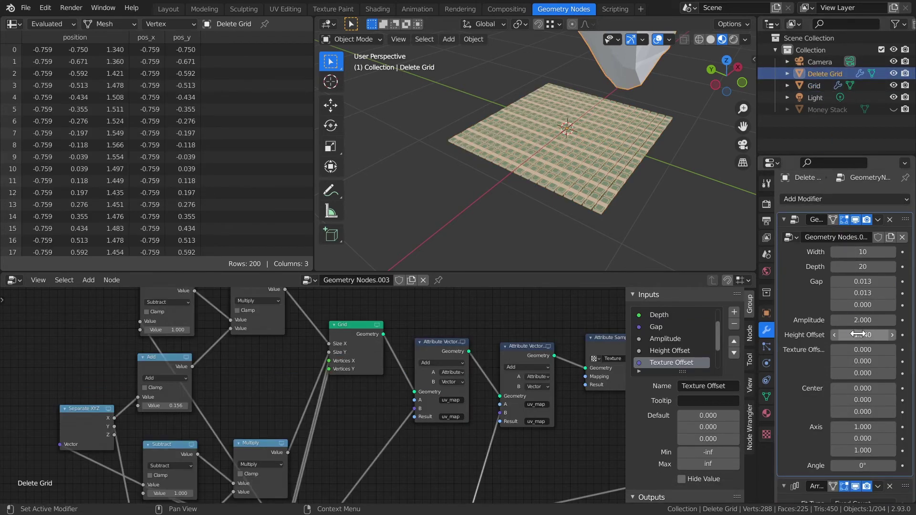
key("Return")
left_click_drag(862, 335, 847, 335)
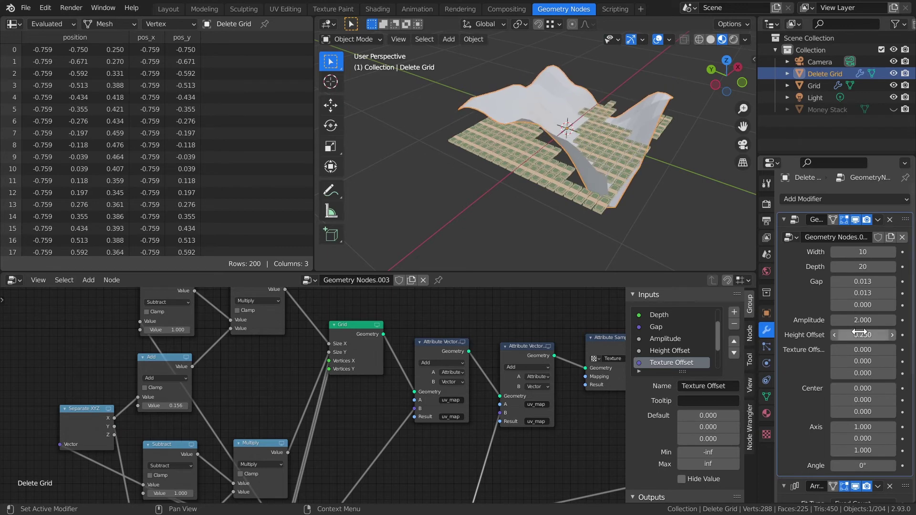
mouse_move(662, 136)
middle_mouse_down()
mouse_move(641, 221)
mouse_move(596, 162)
mouse_move(553, 148)
mouse_move(654, 142)
middle_mouse_up()
scroll(487, 351, "down", 5)
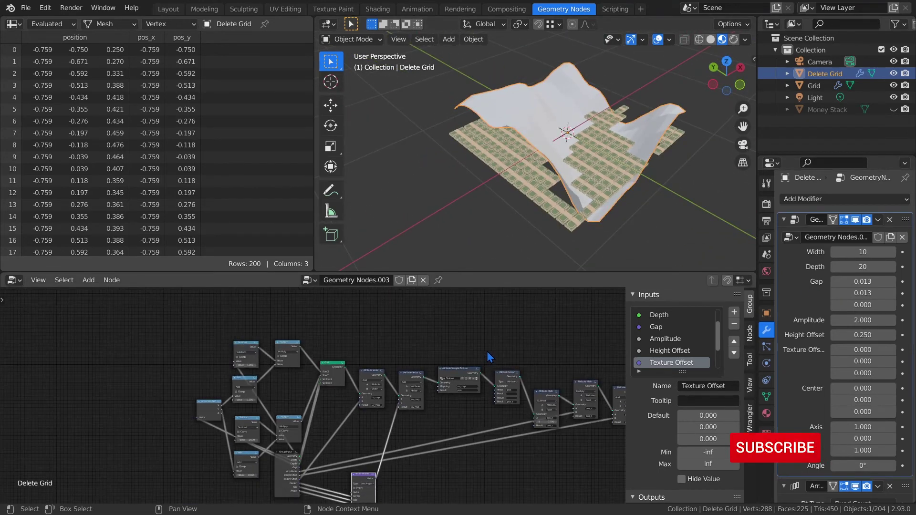
middle_click_drag(487, 351, 381, 357)
scroll(403, 363, "down", 1)
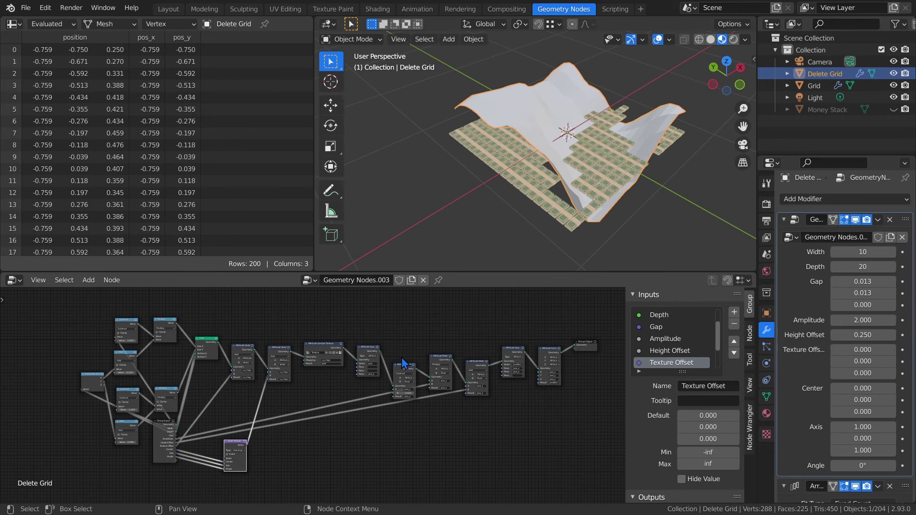
Switch to the Animation workspace and set the default F-Curve interpolation to Linear in the animation preferences.
left_click(414, 12)
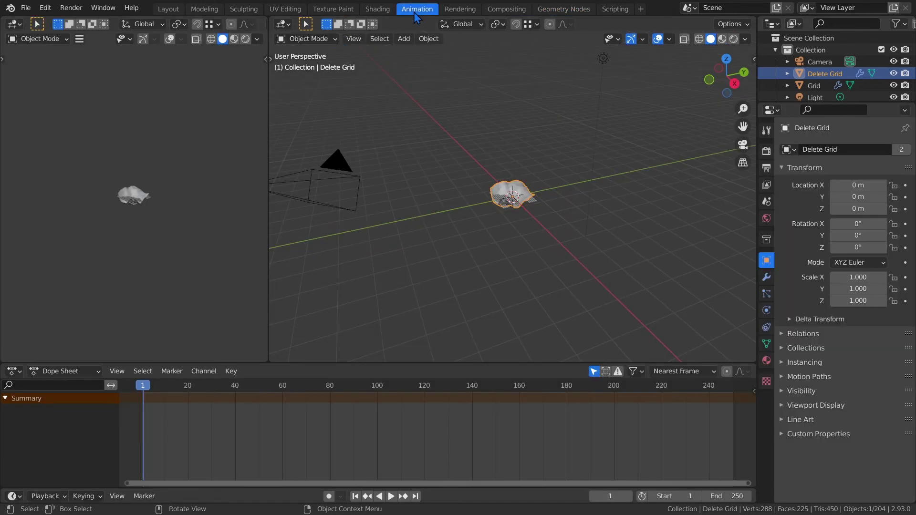
left_click(46, 9)
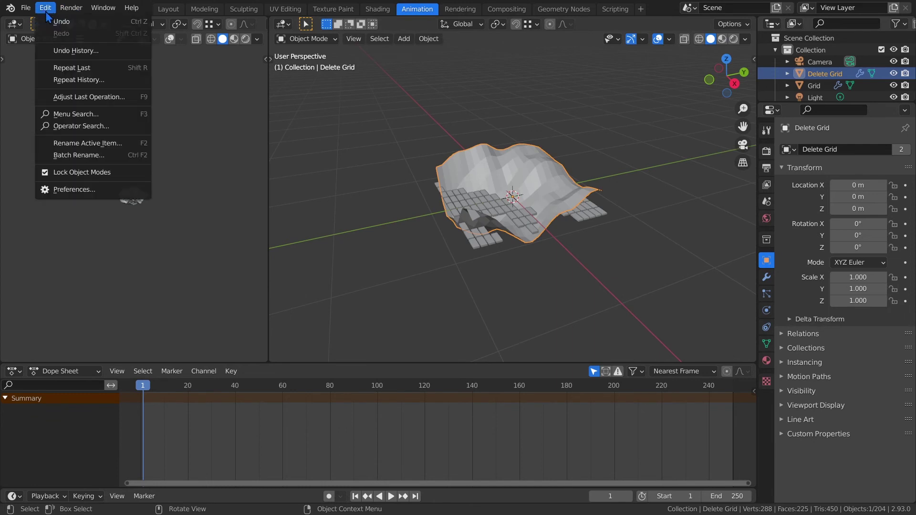
left_click(81, 189)
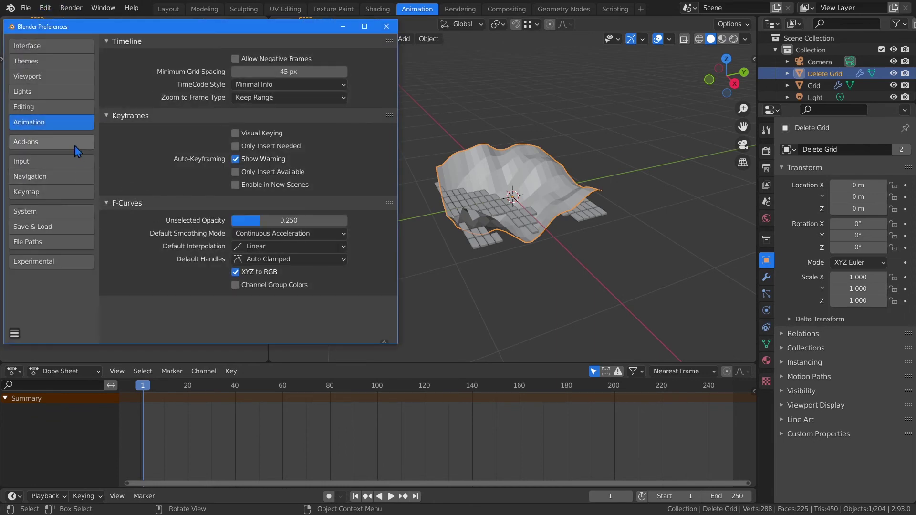
left_click(257, 246)
left_click(170, 168)
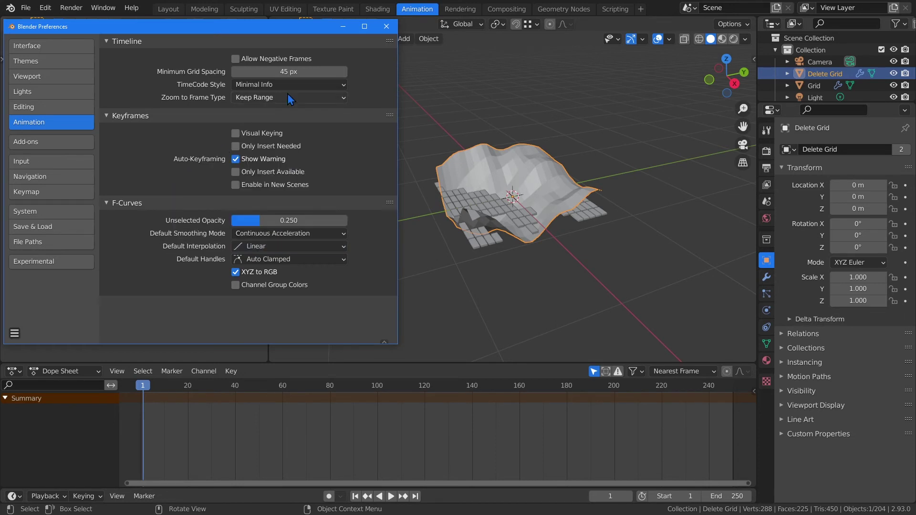
left_click(386, 26)
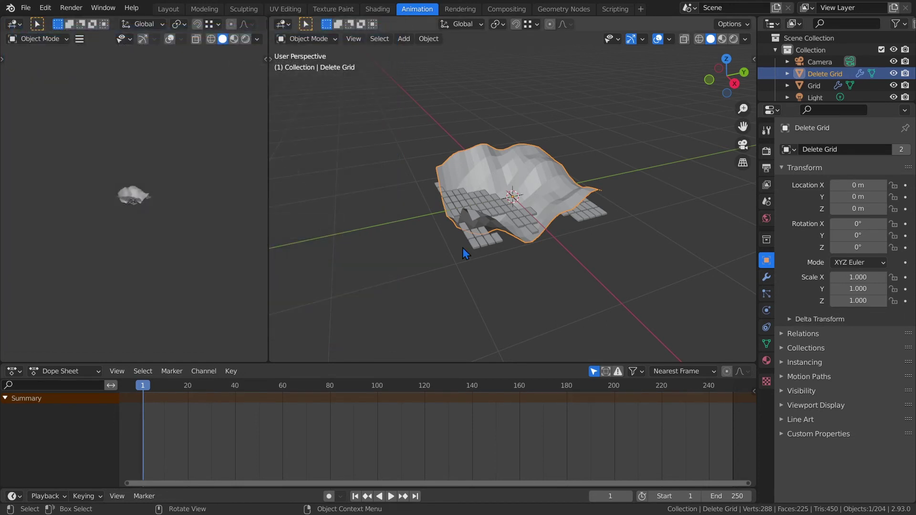
Set the Count of the Grid object's Array modifier to 40.
left_click(812, 87)
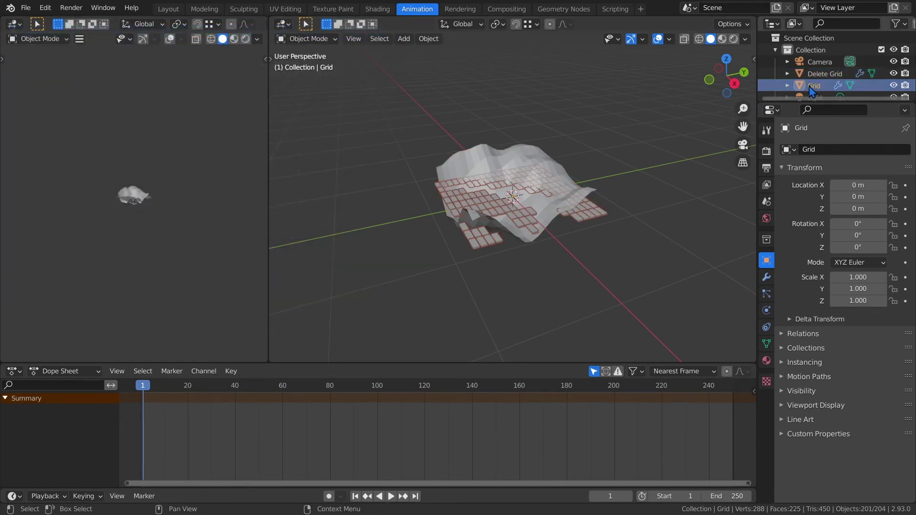
left_click(766, 277)
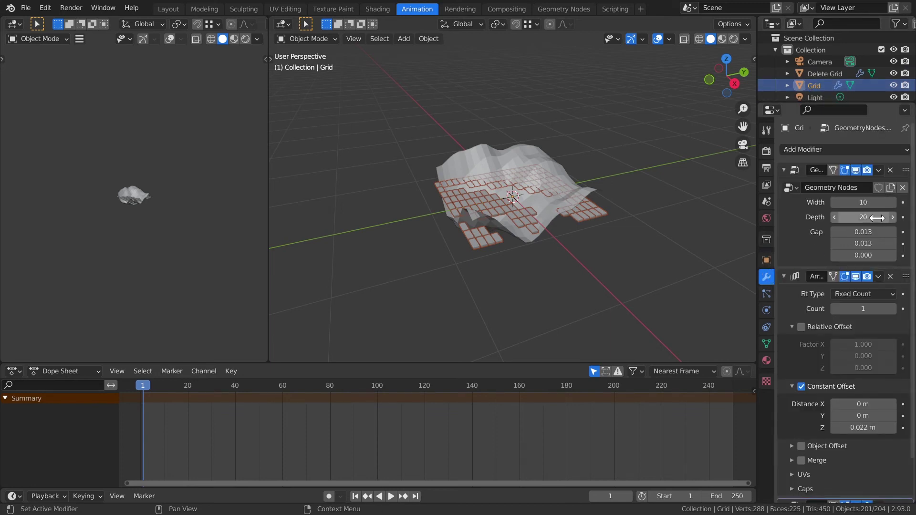
left_click(876, 243)
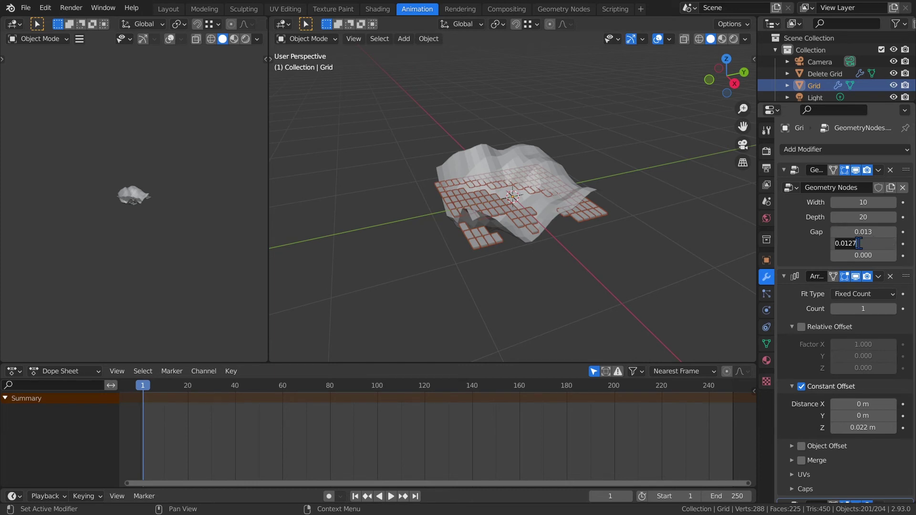
left_click(867, 309)
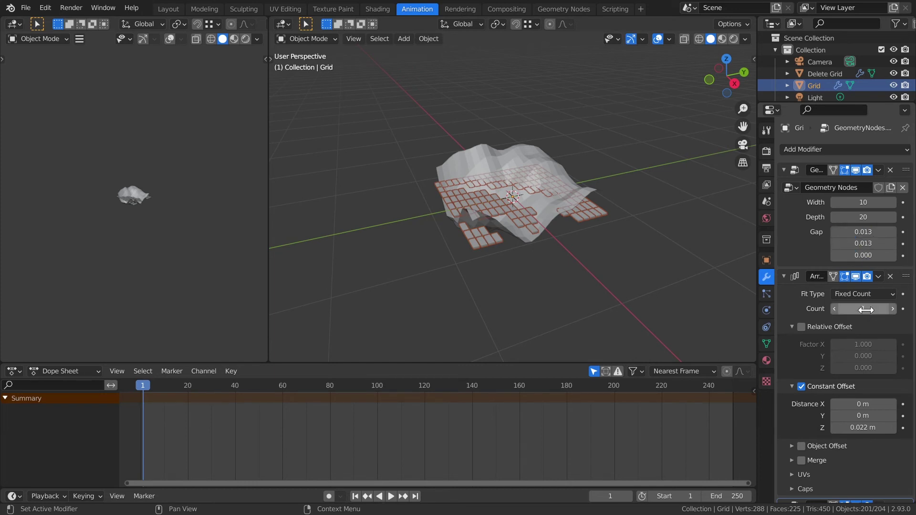
left_click(866, 309)
key("Return")
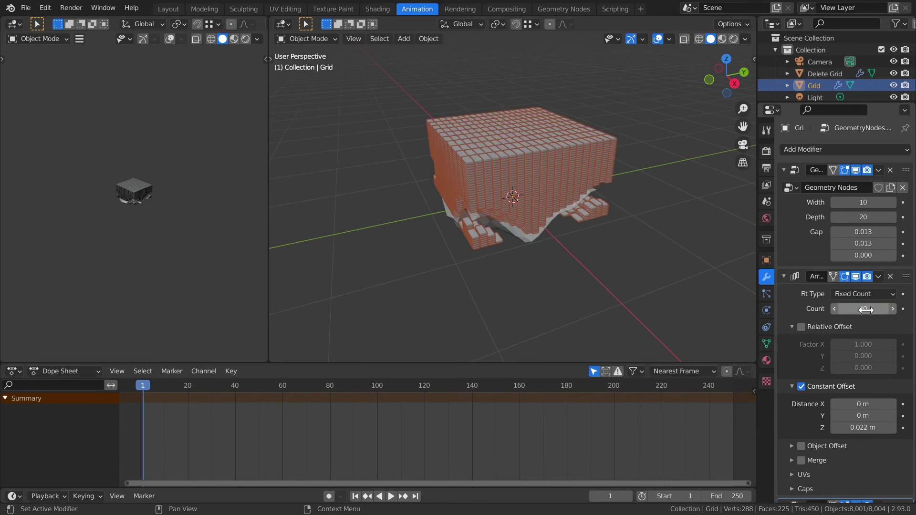
Set Delete Grid's Amplitude to 1 and its Height Offset to 0.5 in the geometry nodes modifier.
left_click(825, 73)
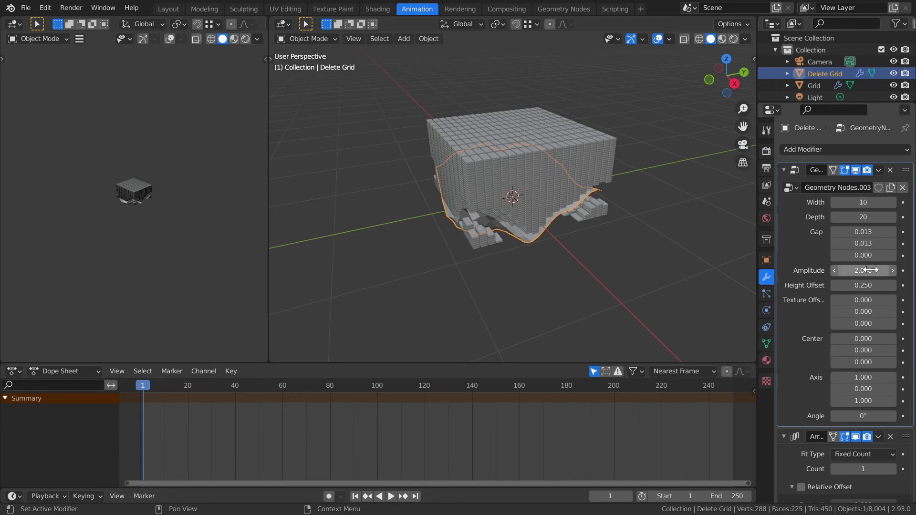
left_click(870, 270)
type("1")
key("Return")
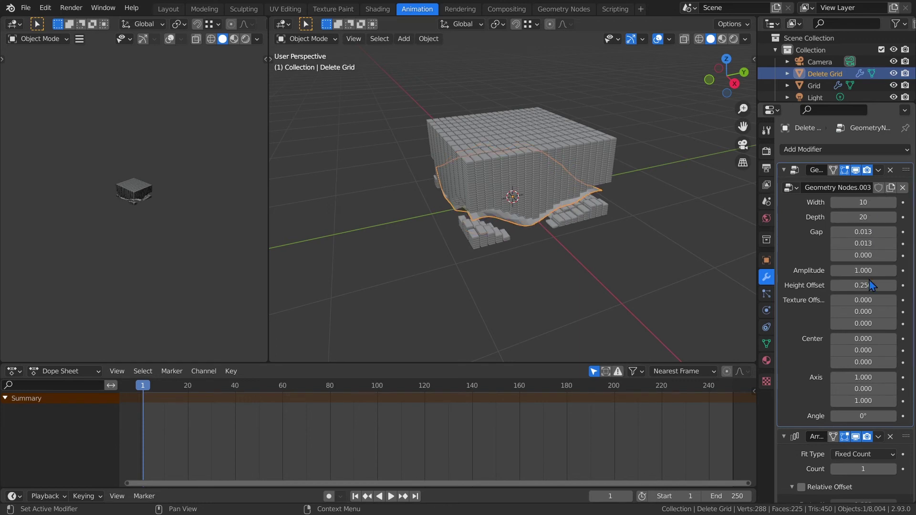
left_click(871, 284)
type("0")
key("Return")
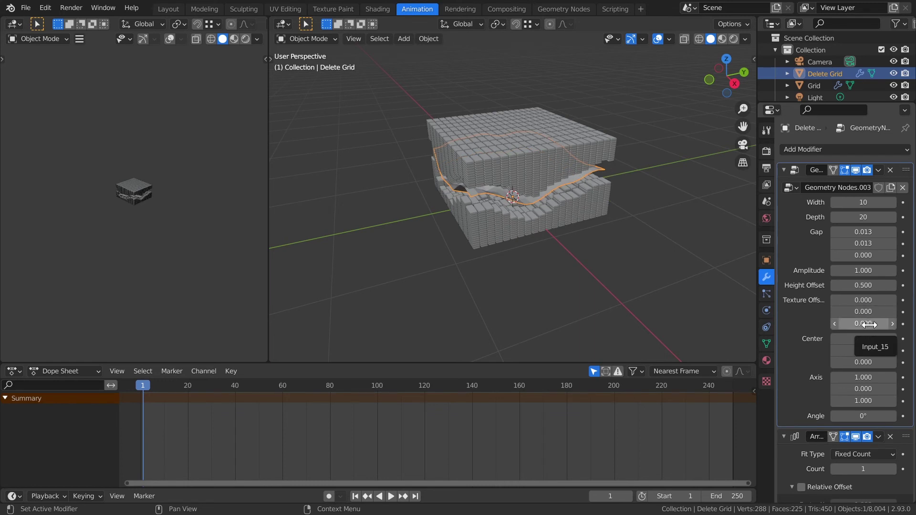
Set the X value of Delete Grid's Center to 0.1 and keep the X value of its Axis at 1.
left_click(871, 339)
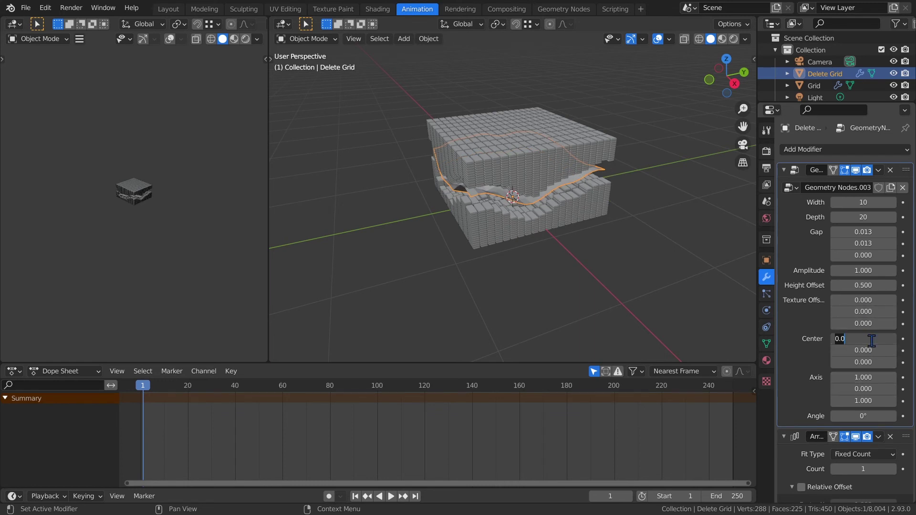
type("0.1")
key("Return")
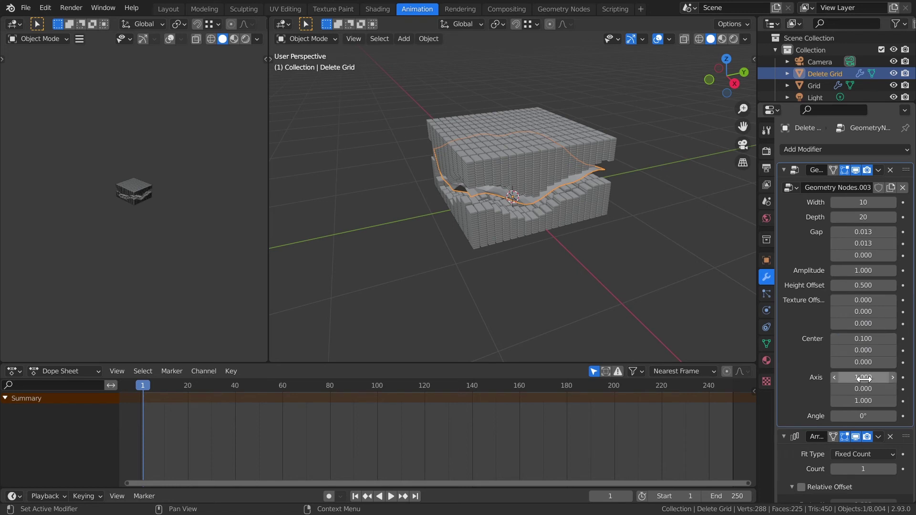
left_click(864, 377)
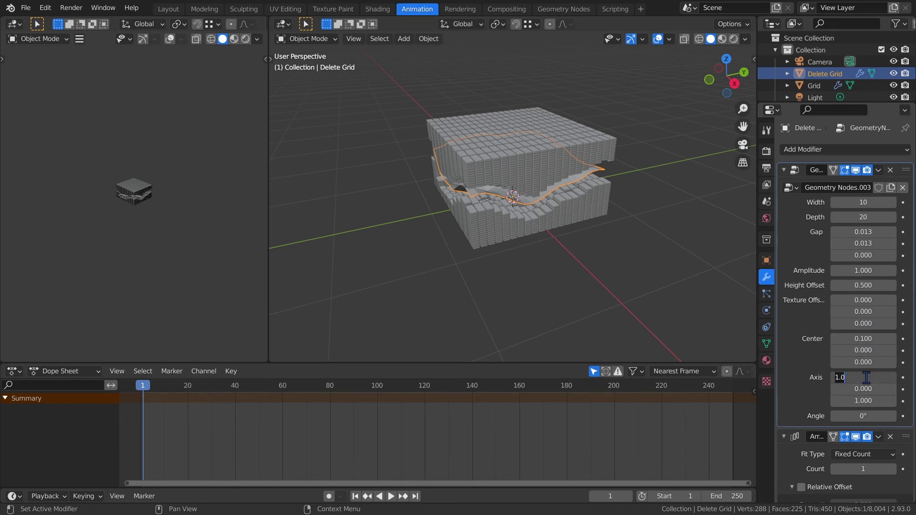
key("Return")
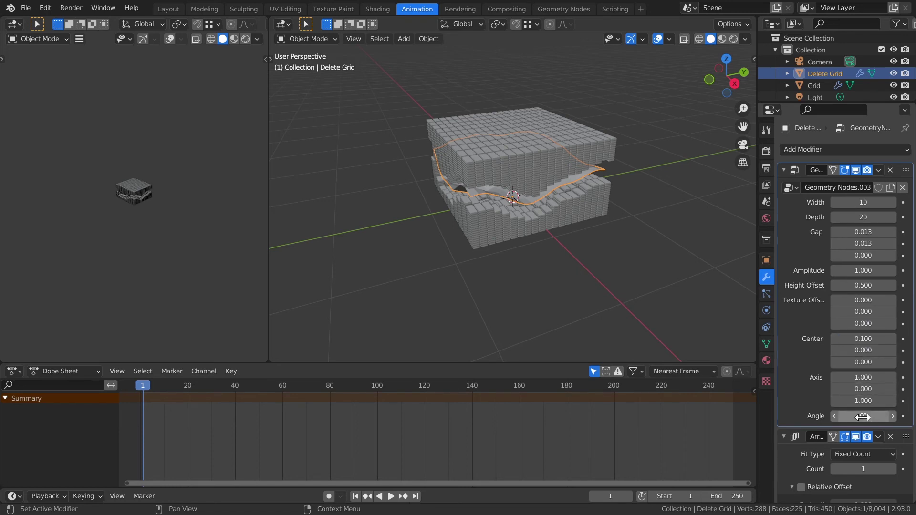
Set the Count of Delete Grid's Array modifier to 40 and hide Delete Grid in the viewport and in renders.
left_click(857, 470)
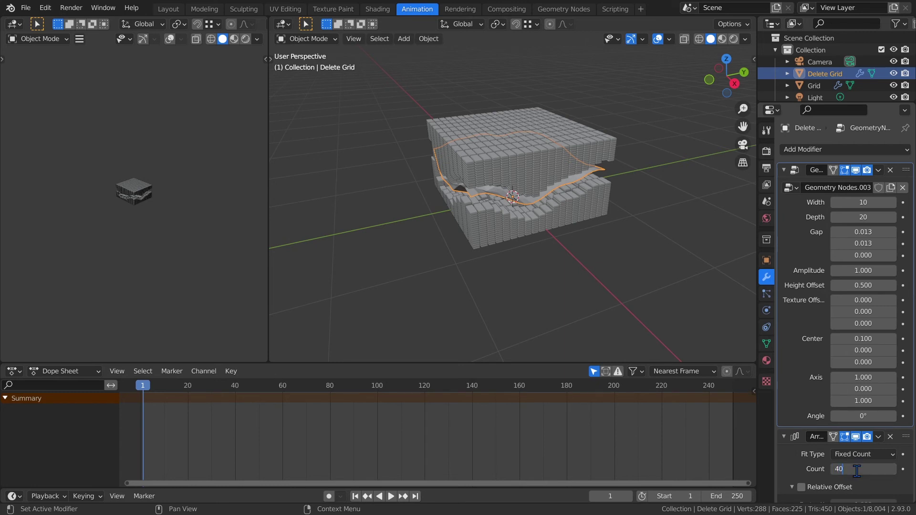
type("40")
key("Return")
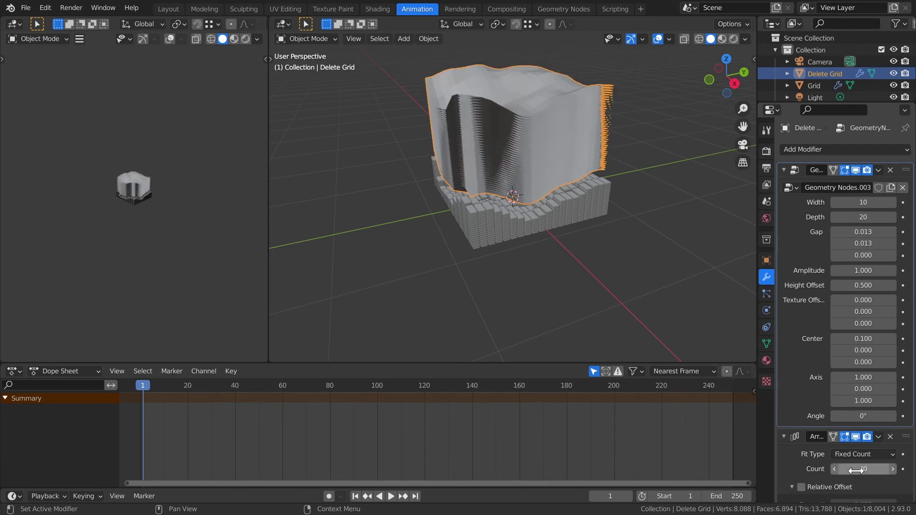
left_click(894, 74)
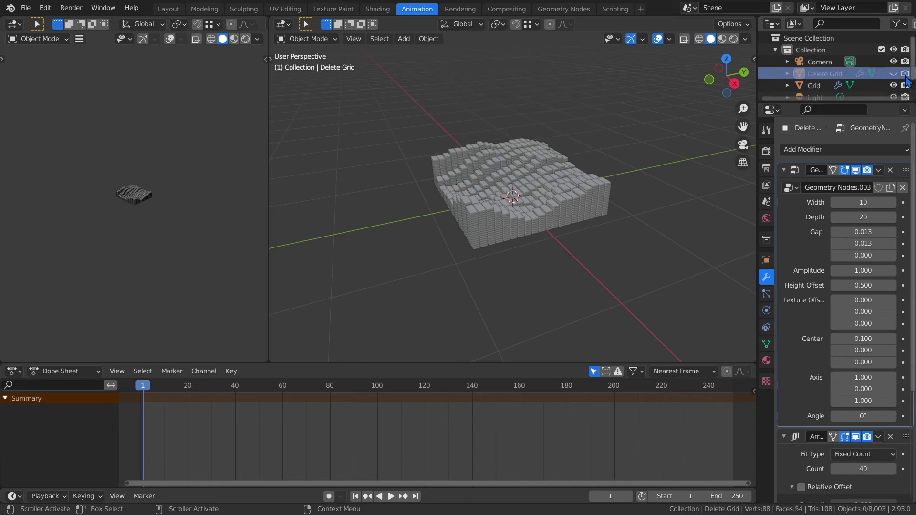
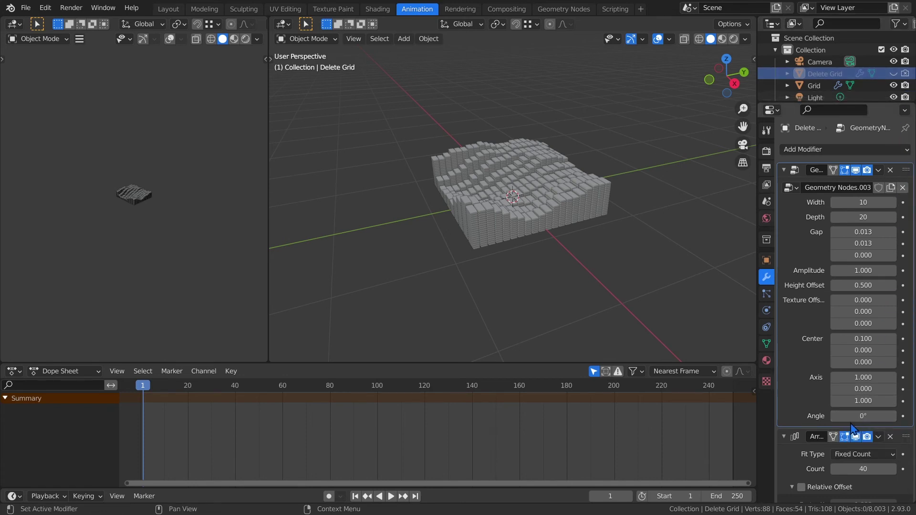
Set the end frame of the animation to 100.
left_click(725, 497)
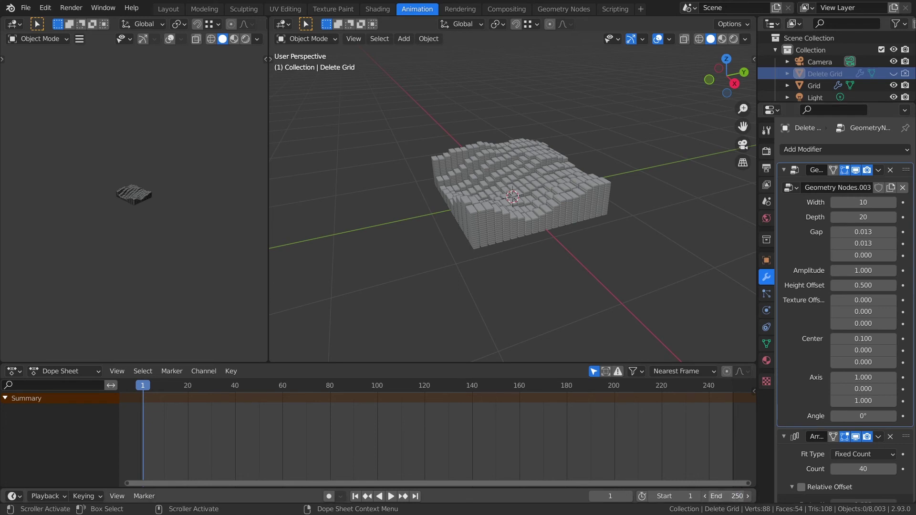
type("100")
key("Return")
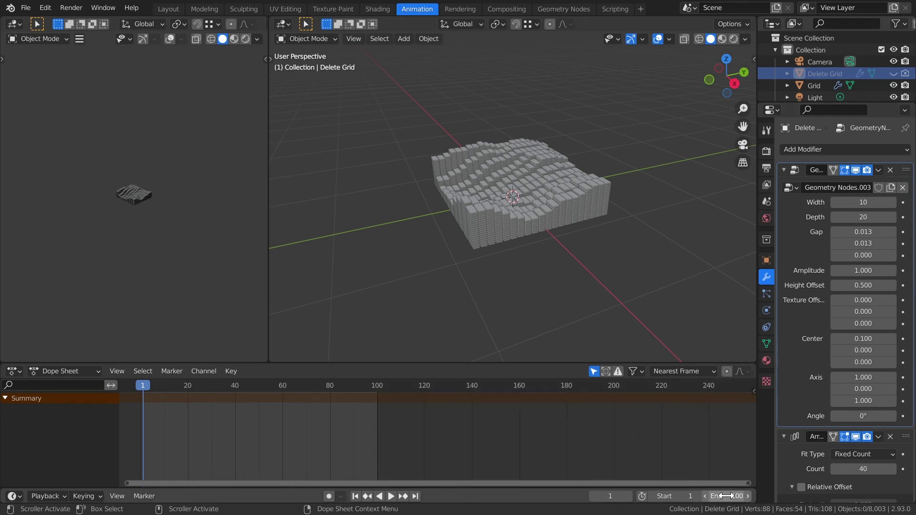
Drive Delete Grid's Angle with a frame-based expression that completes one full turn over 101 frames.
left_click(844, 413)
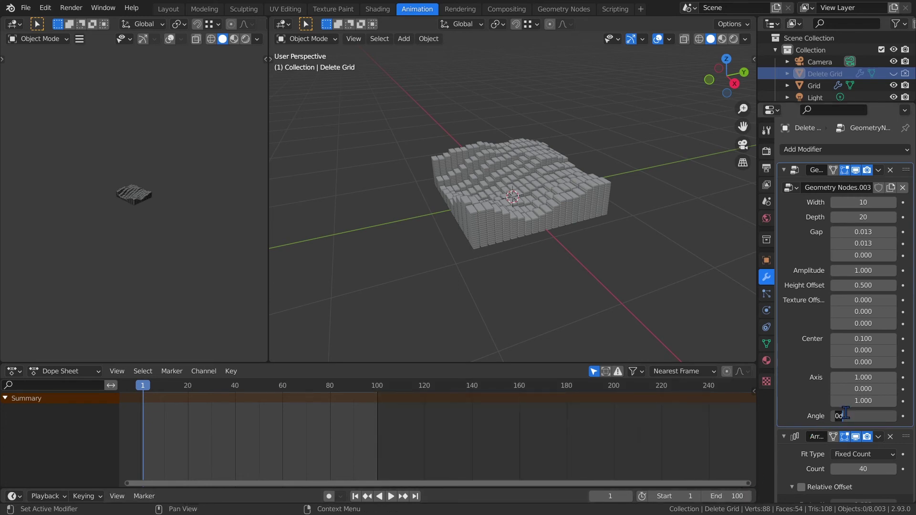
type("#")
type("rame) /")
type(" 101")
key("Return")
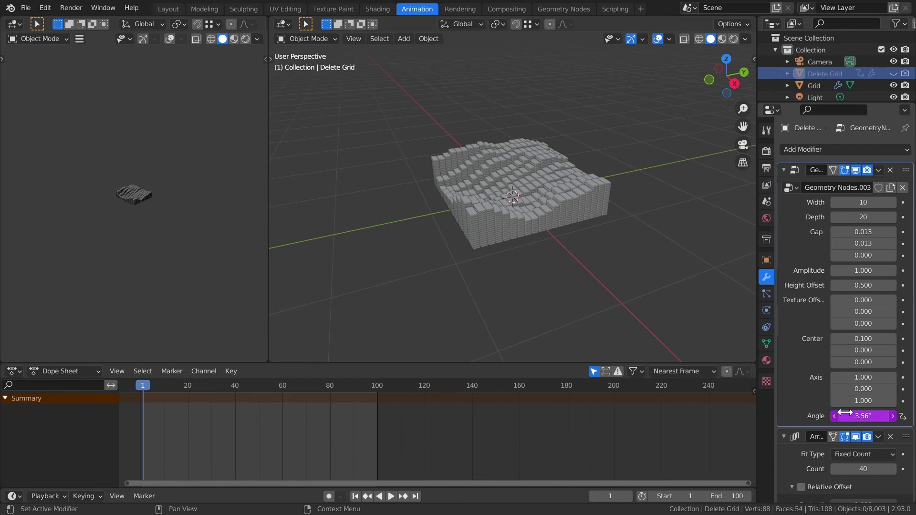
Add a driver to the Array modifier's Count, remove its input variable, disable Use Self and reduce the expression to 40.
scroll(850, 410, "down", 4)
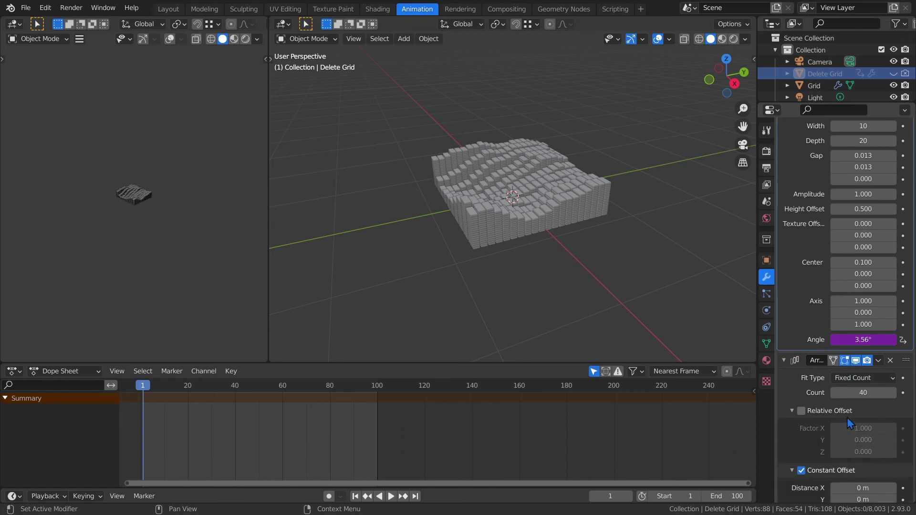
right_click(862, 390)
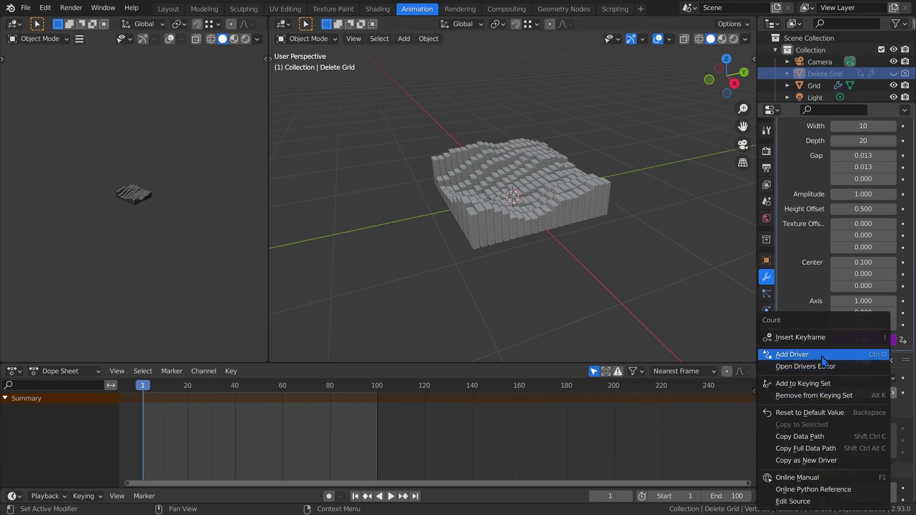
left_click(792, 355)
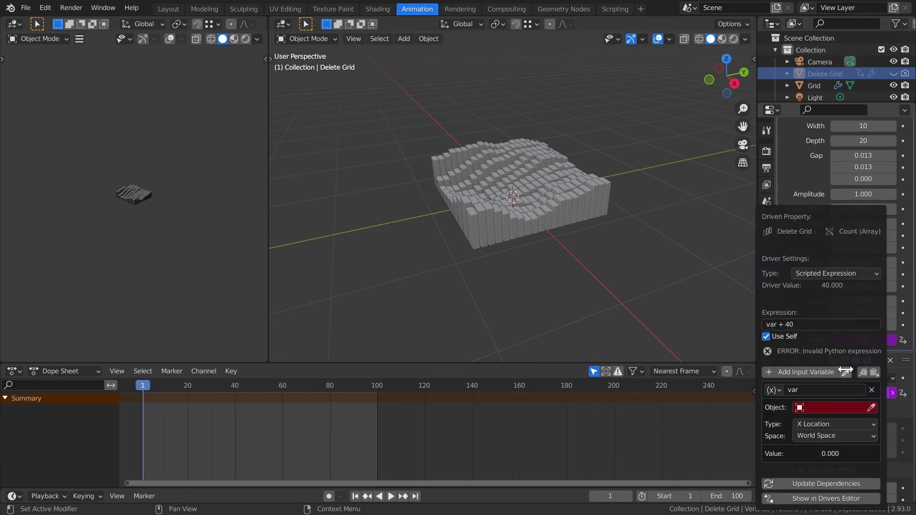
left_click(871, 390)
left_click(766, 336)
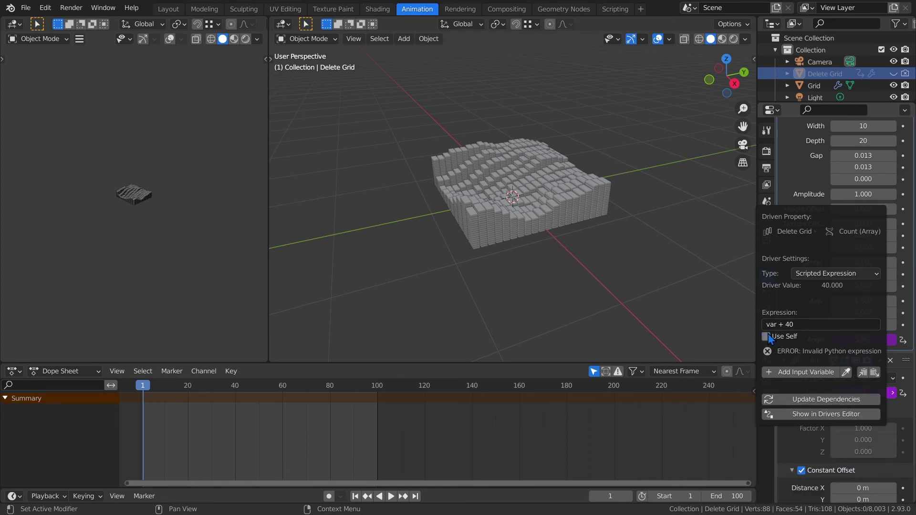
left_click(778, 324)
key("Home")
key("Delete")
key("Delete")
key("Delete")
key("Delete")
key("Delete")
key("Delete")
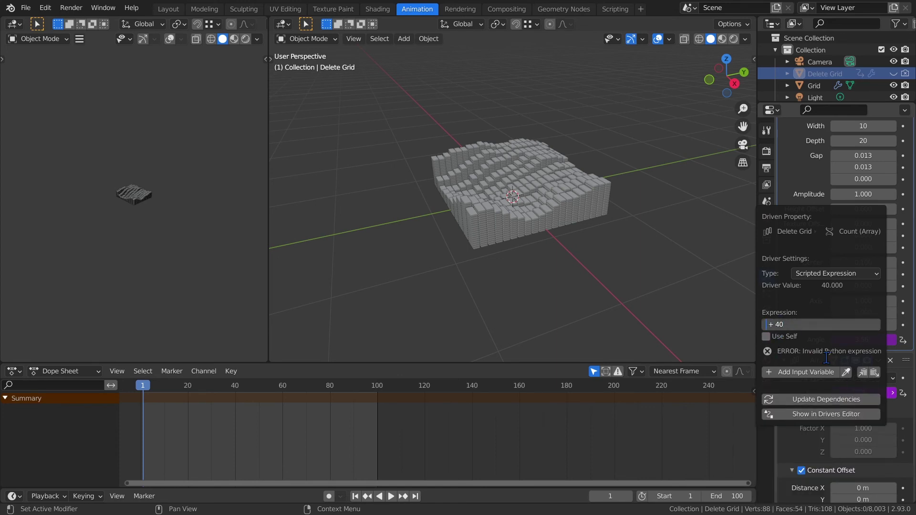
key("Return")
Play the animation to preview the moving stacks, select the Camera and stop playback.
key("space")
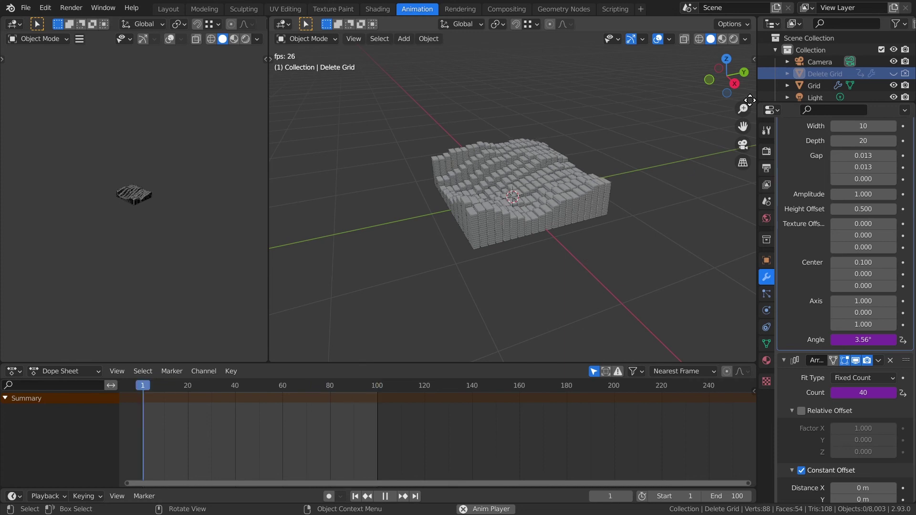
left_click(819, 63)
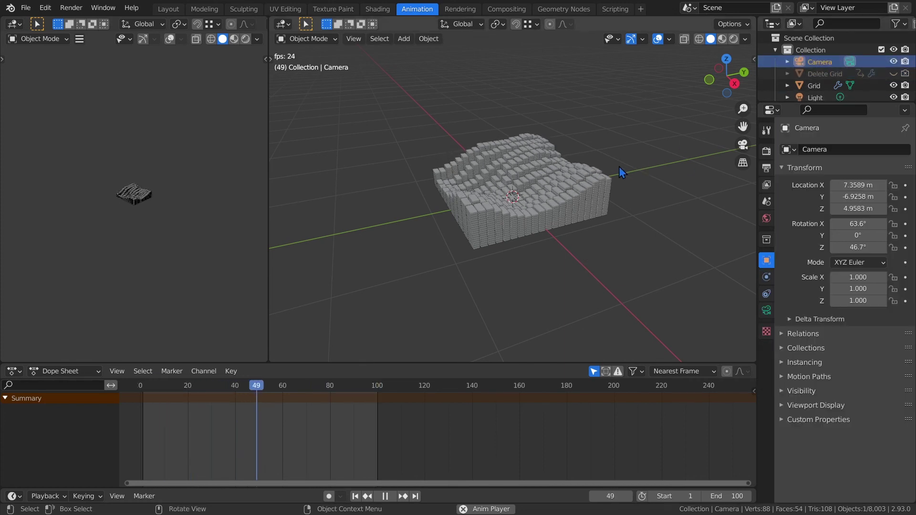
key("space")
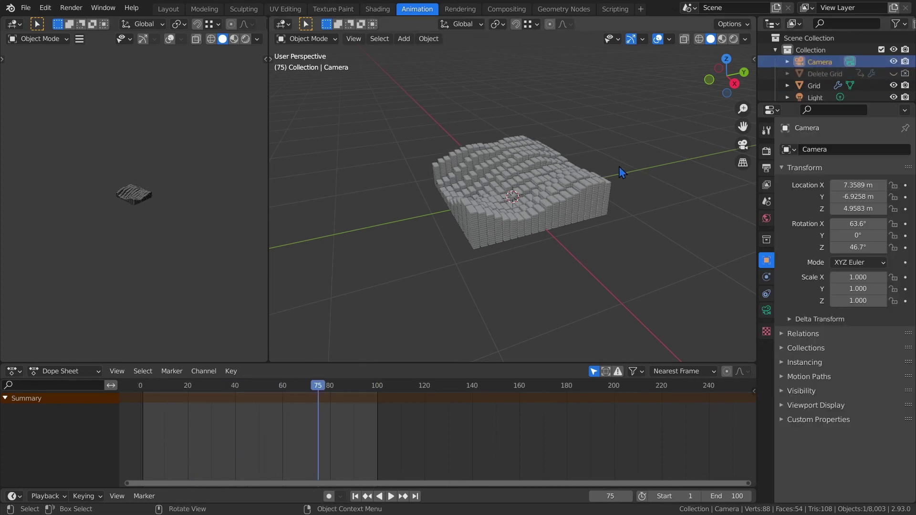
Look through the camera, lock Camera to View and orbit the camera closer around the stacks to the negative X and Y side.
key("KP_0")
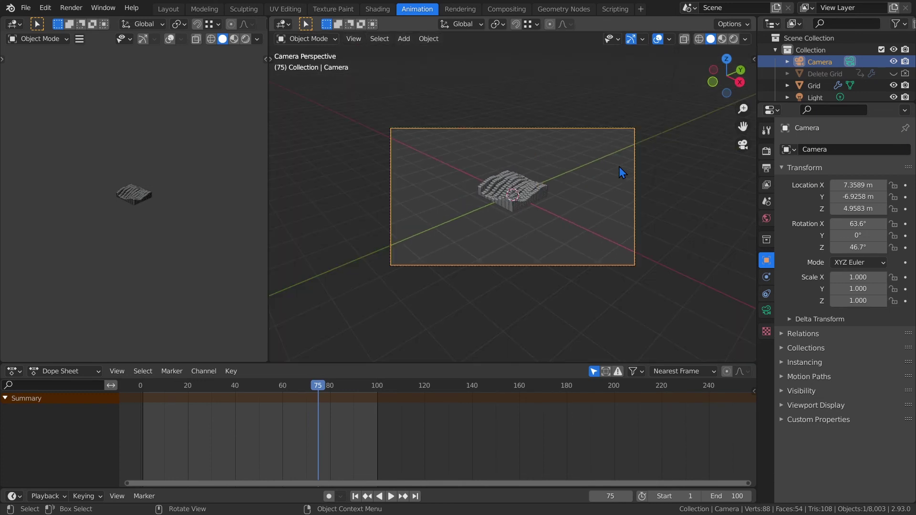
key("n")
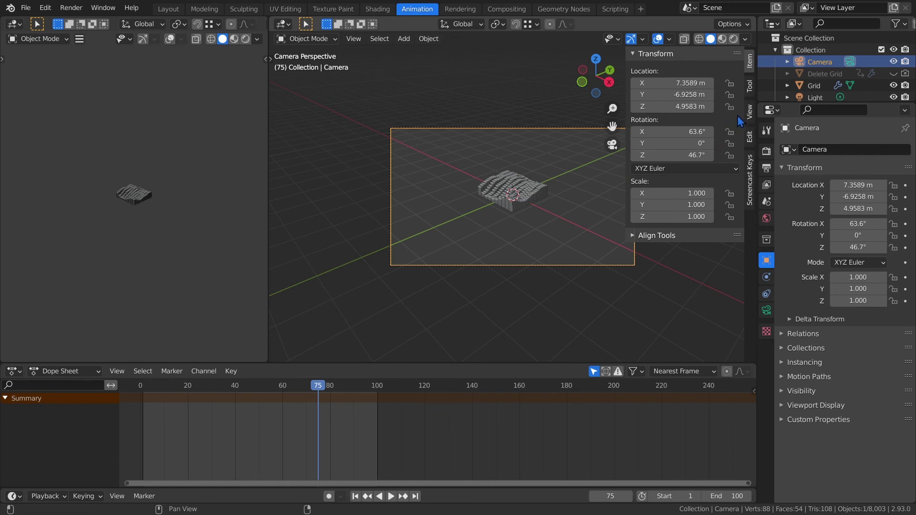
left_click(750, 113)
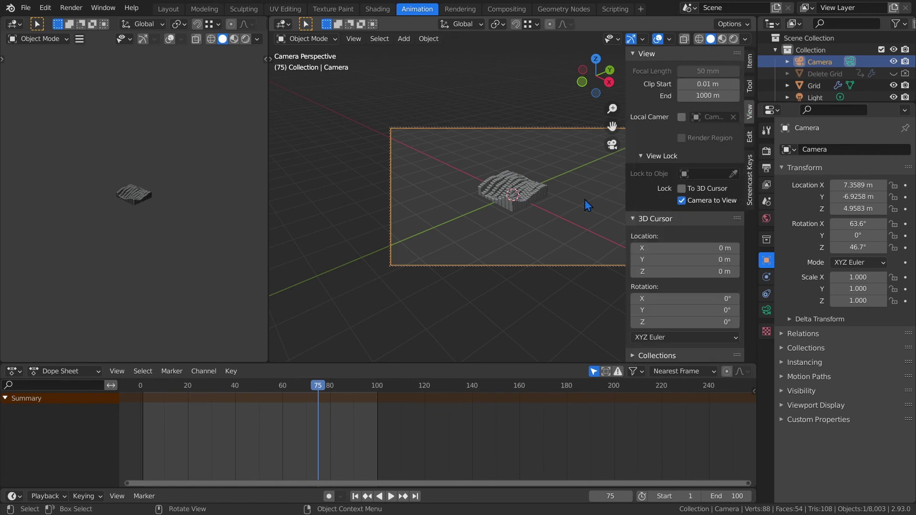
key("n")
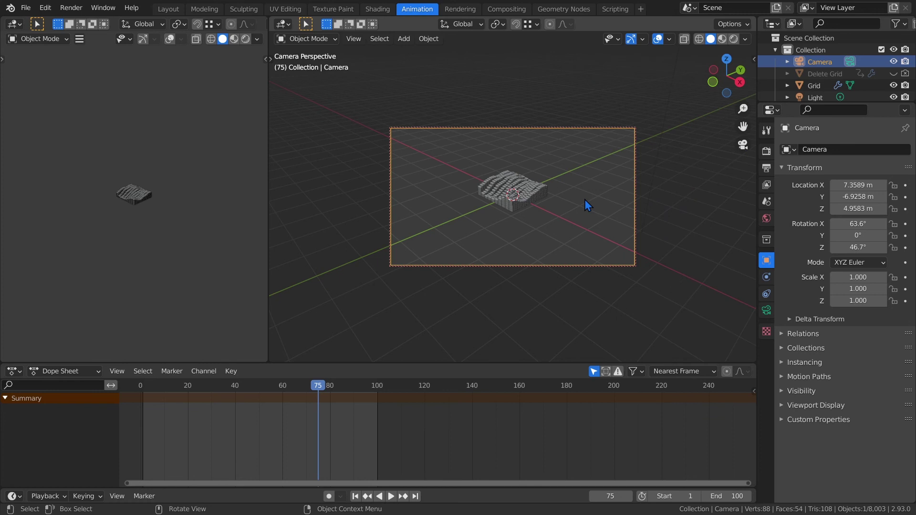
mouse_move(585, 199)
middle_mouse_down()
mouse_move(490, 217)
mouse_move(550, 234)
mouse_move(614, 223)
mouse_move(593, 231)
mouse_move(567, 211)
mouse_move(569, 188)
mouse_move(577, 198)
middle_mouse_up()
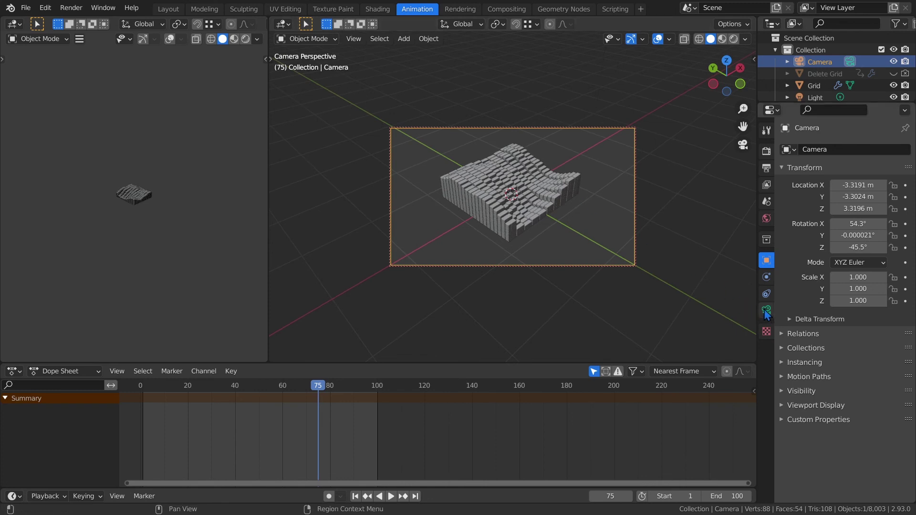
Change the camera's lens type to Orthographic.
left_click(766, 310)
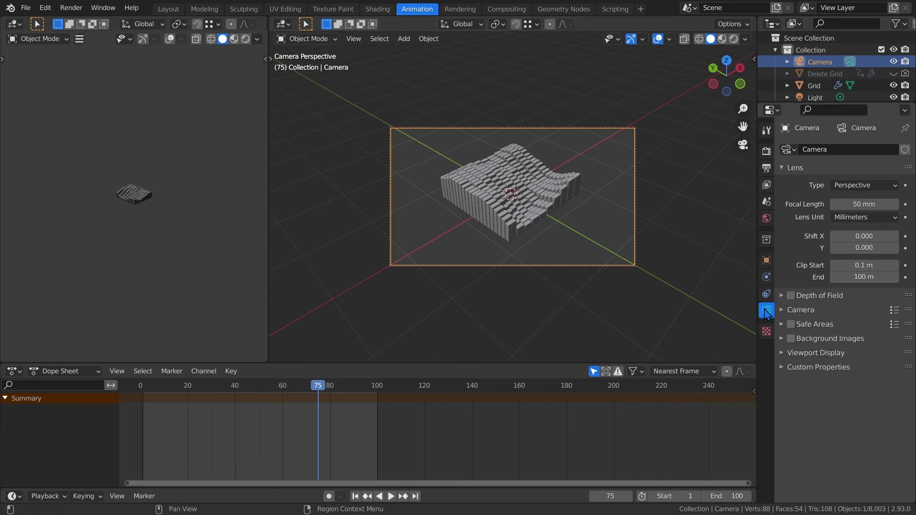
left_click(851, 186)
left_click(852, 212)
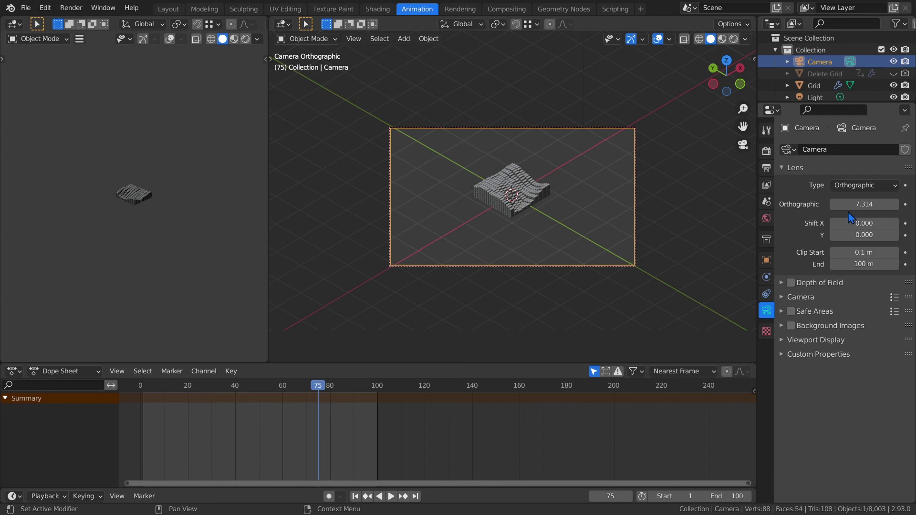
Set the camera's rotation to X 54.735°, Y 0° and Z -45°, and lock all three rotation axes.
left_click(766, 260)
left_click(845, 247)
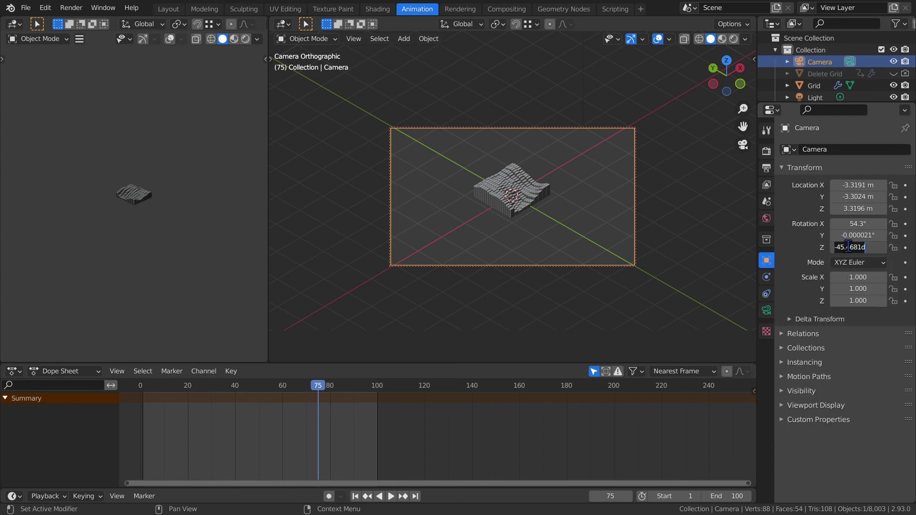
type("-45")
key("Return")
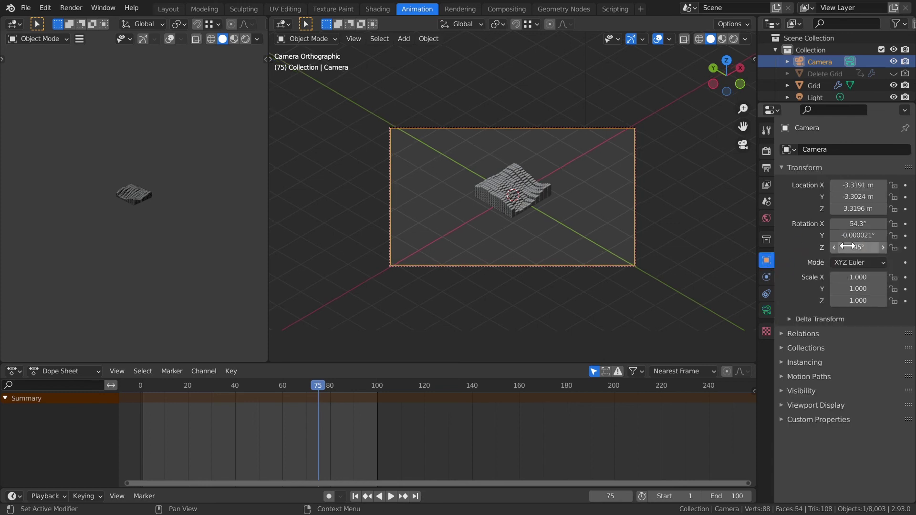
left_click(853, 236)
type("0")
key("Return")
left_click(856, 228)
type("54.735")
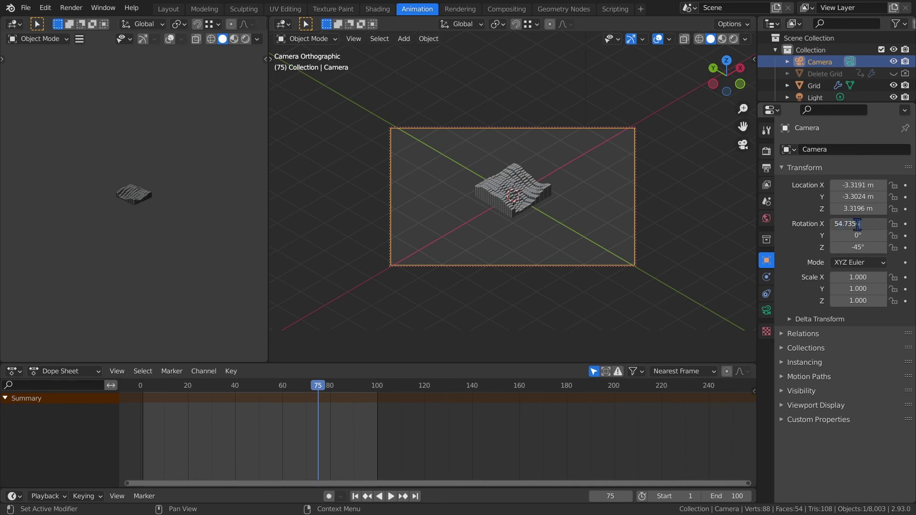
key("Return")
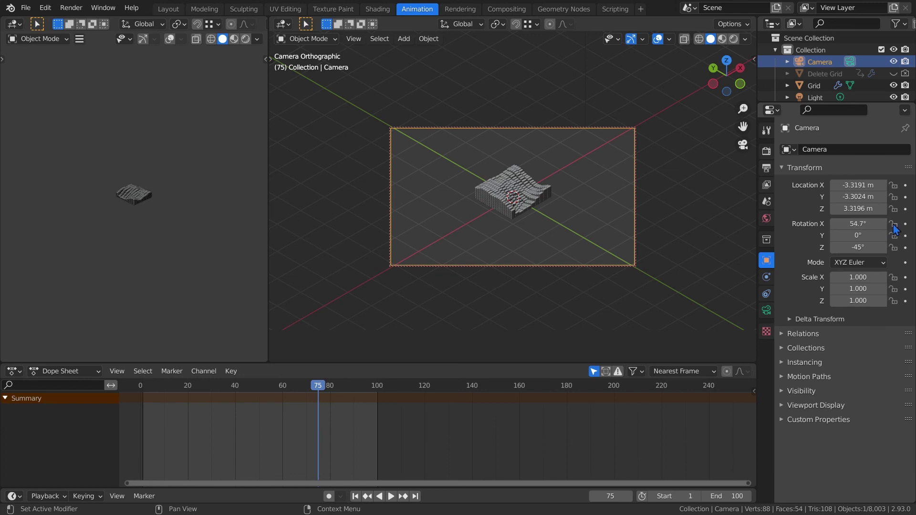
left_click_drag(893, 223, 895, 250)
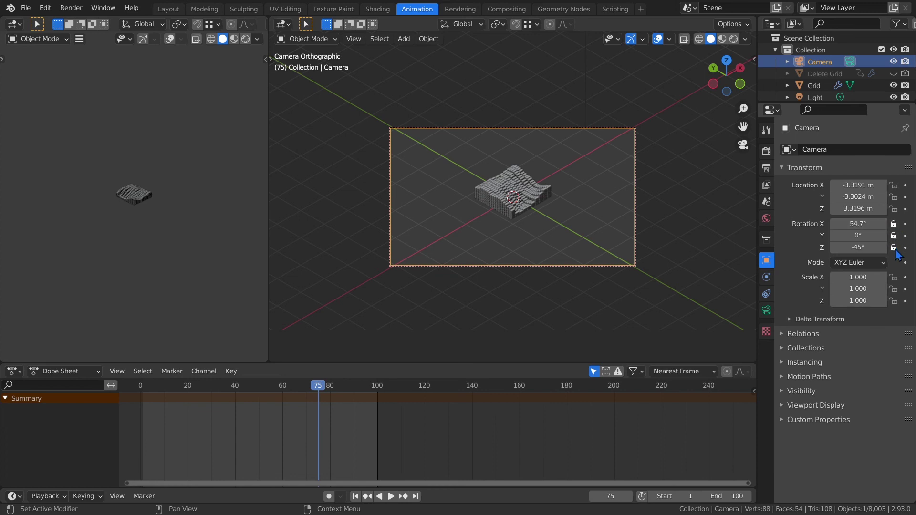
Reduce the camera's orthographic scale and shift the camera so the stacks fill the frame.
middle_click_drag(557, 208, 549, 214, "shift")
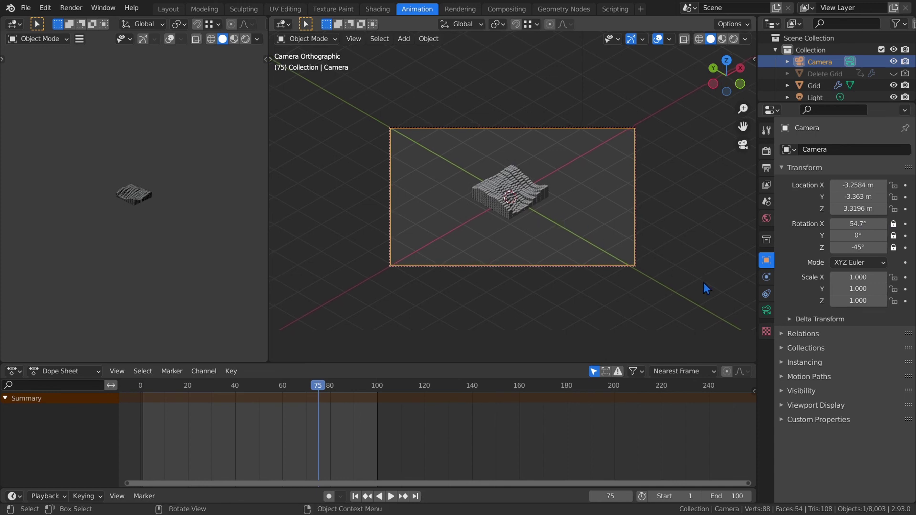
left_click(766, 310)
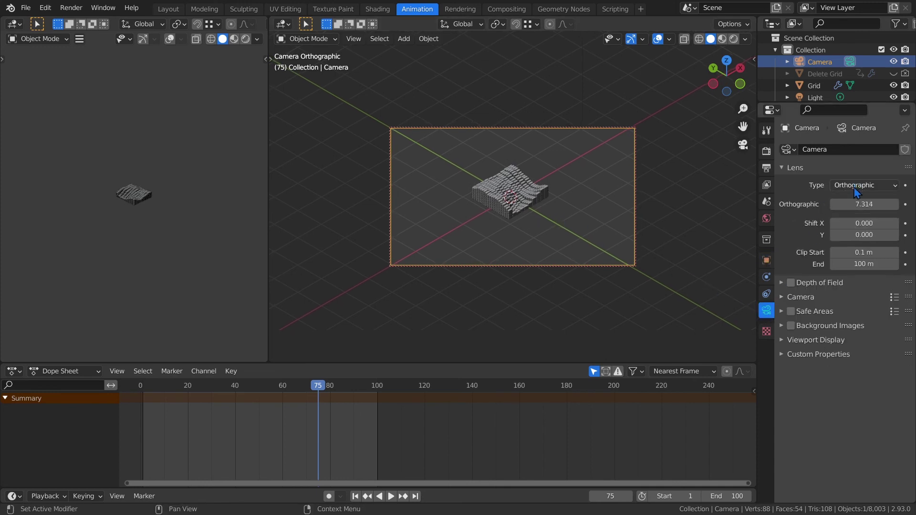
left_click_drag(857, 204, 818, 204)
middle_click_drag(603, 191, 605, 201, "shift")
Set the world background color to hex FE9050.
left_click(766, 218)
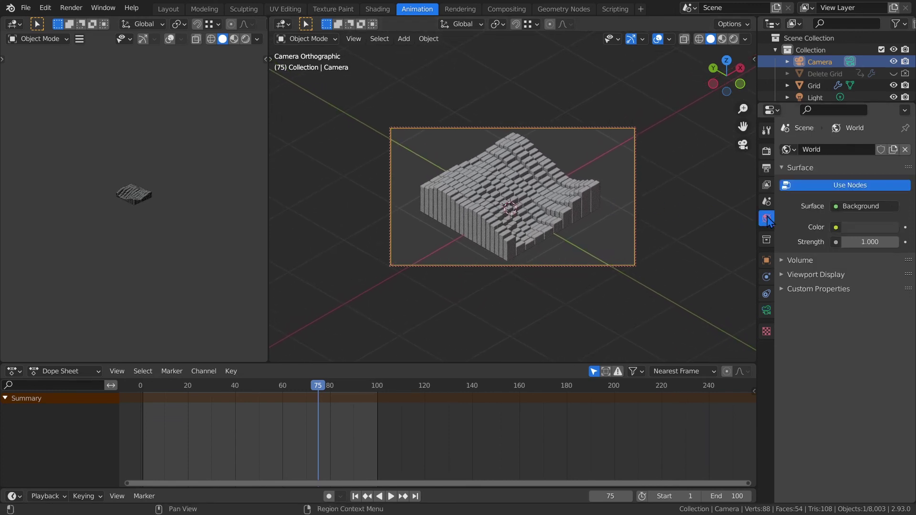
left_click(854, 226)
left_click(840, 175)
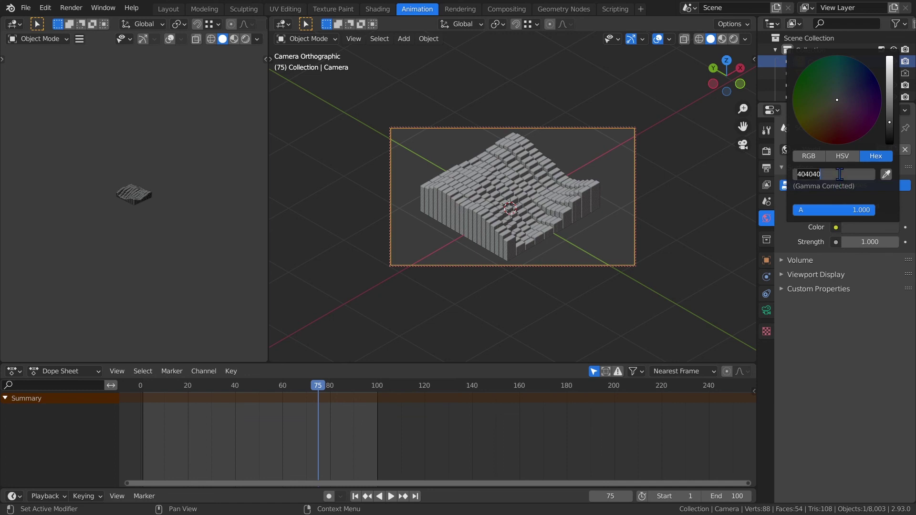
type("FE9050")
key("Return")
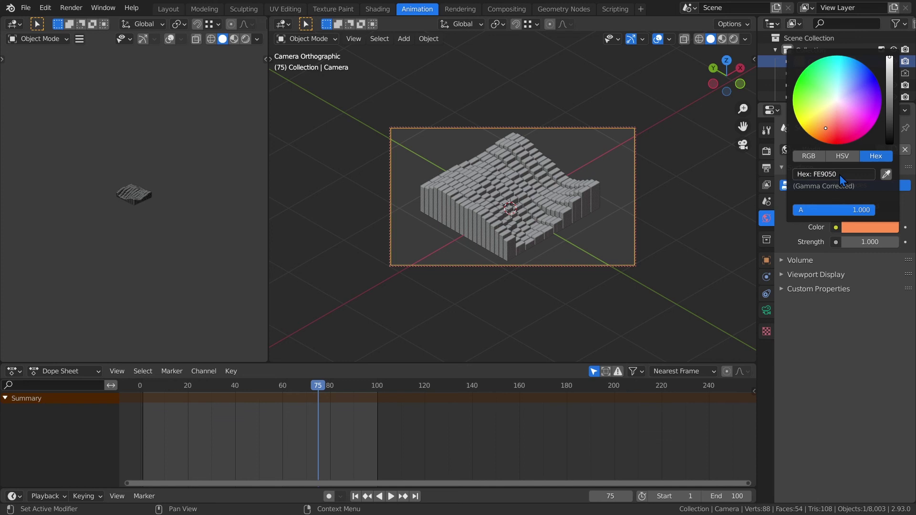
Set the render resolution percentage to 25% and choose the project's Raw\Video folder as the output path.
left_click(766, 170)
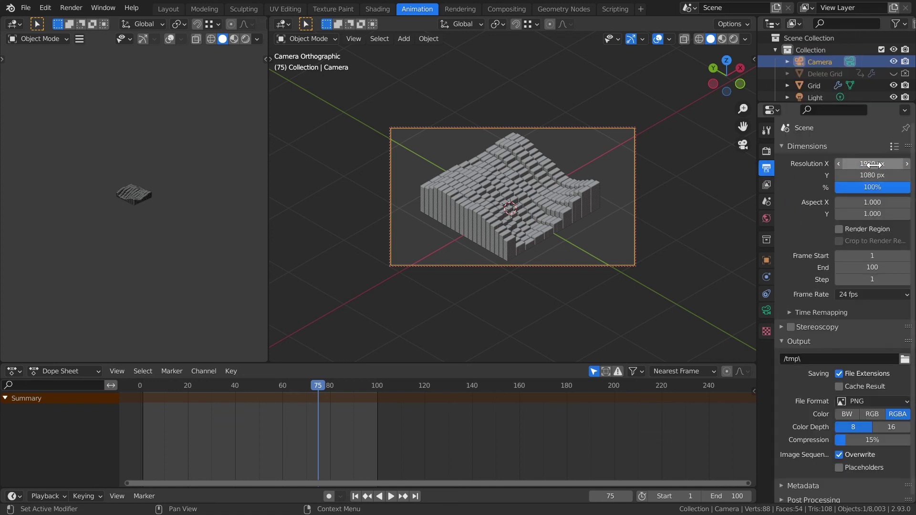
left_click(872, 187)
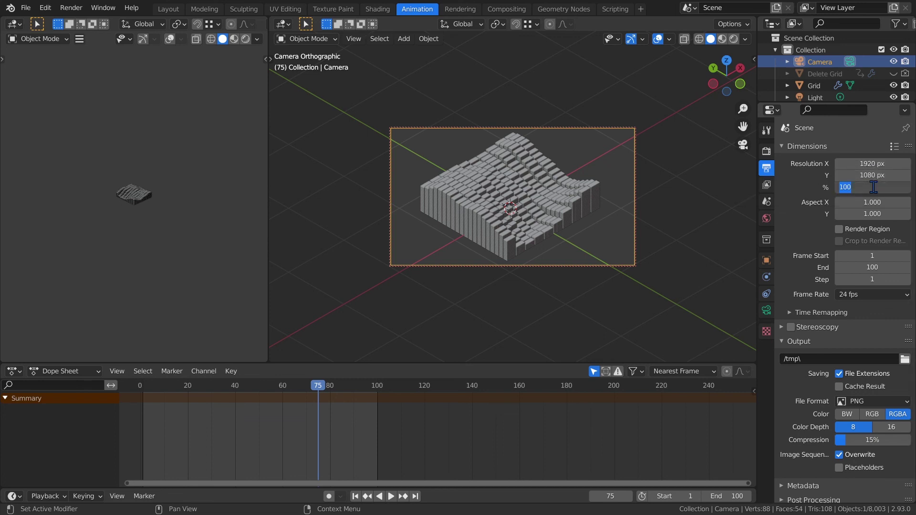
type("25")
key("Return")
left_click(905, 358)
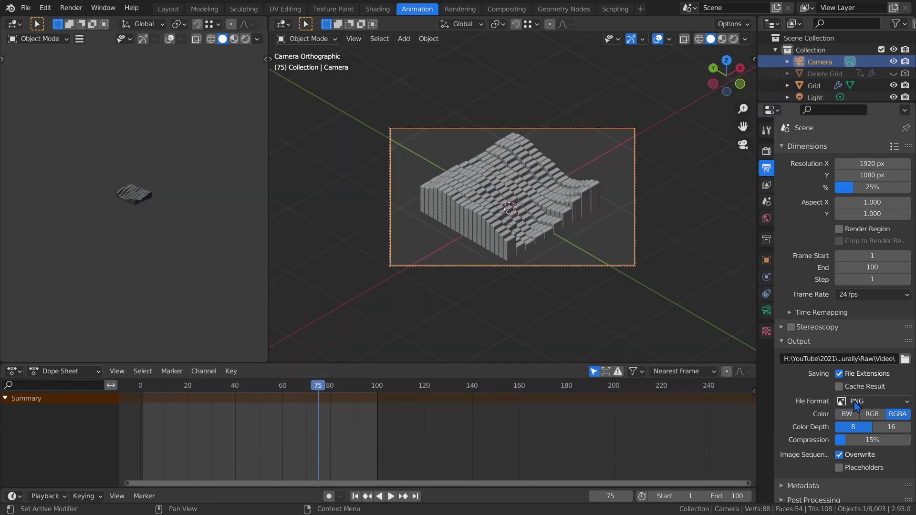
Set the output file format to FFmpeg Video with an MPEG-4 container.
left_click(856, 403)
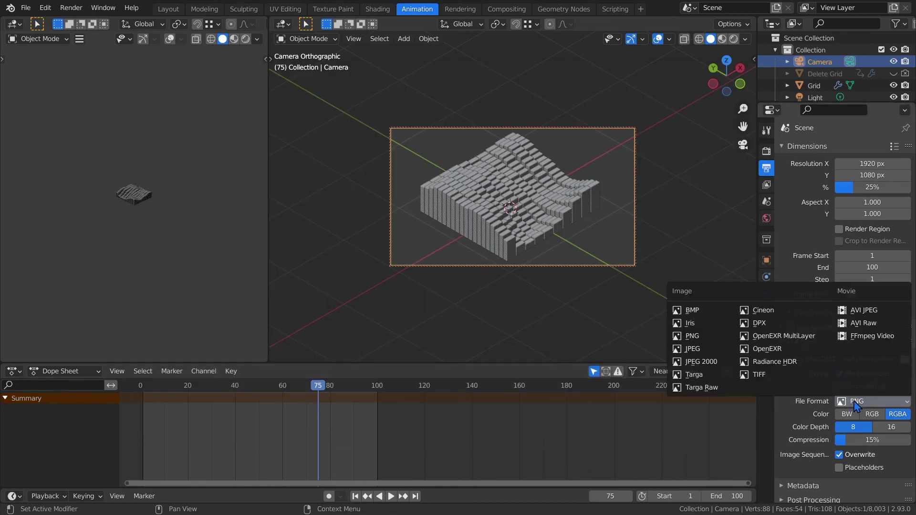
left_click(867, 337)
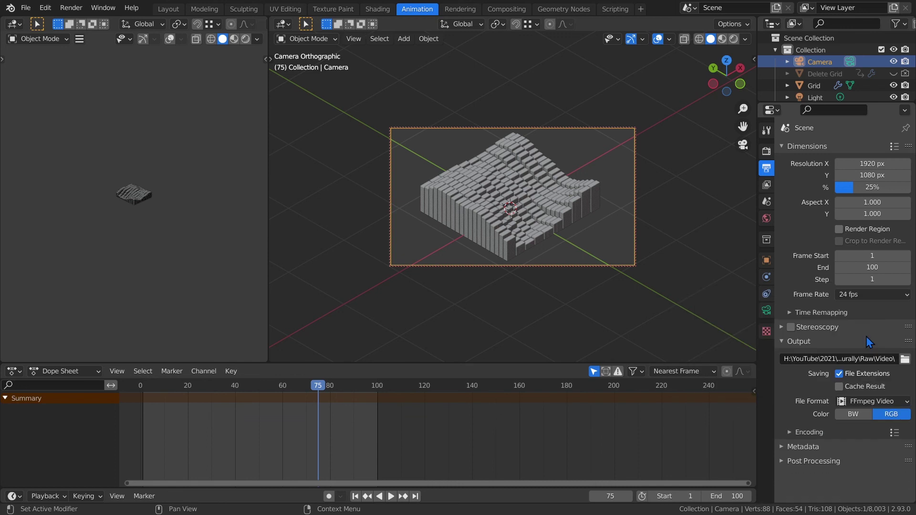
left_click(791, 433)
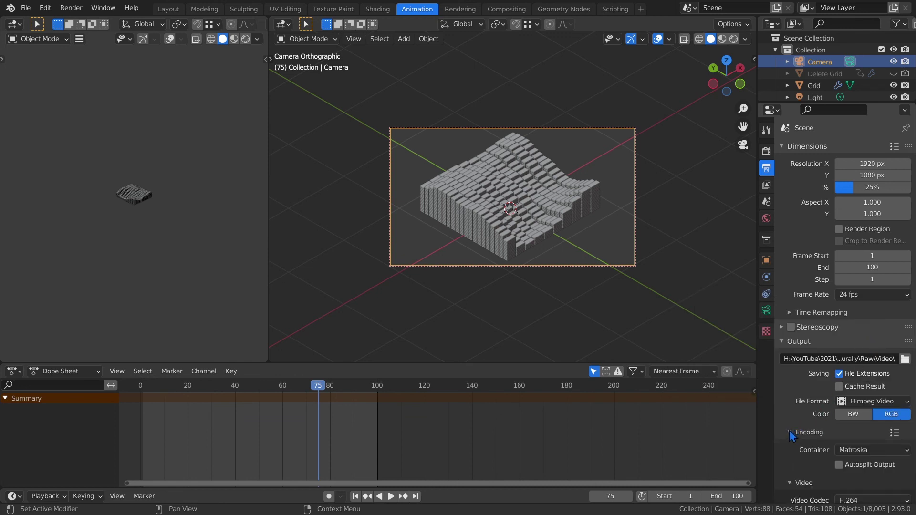
scroll(789, 430, "down", 1)
left_click(839, 428)
left_click(854, 391)
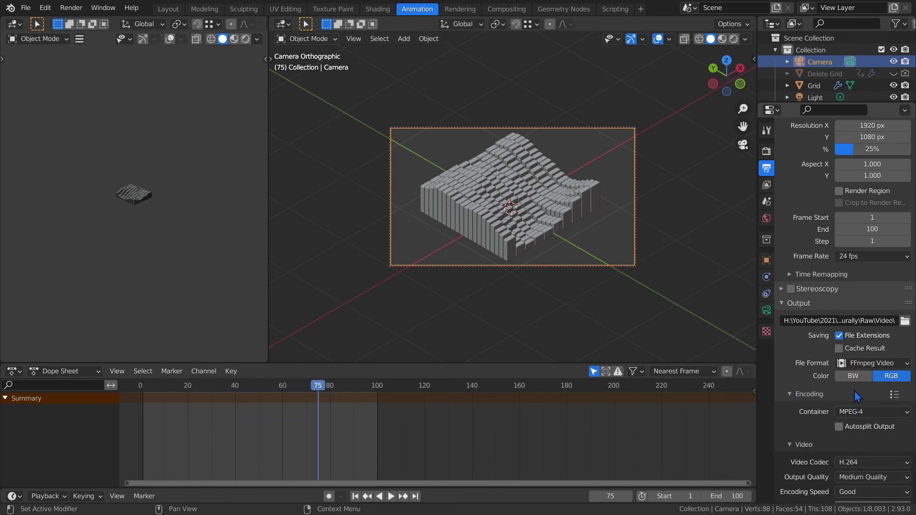
Set the video output quality to Perceptually Lossless and start rendering the animation.
scroll(854, 390, "down", 3)
left_click(857, 440)
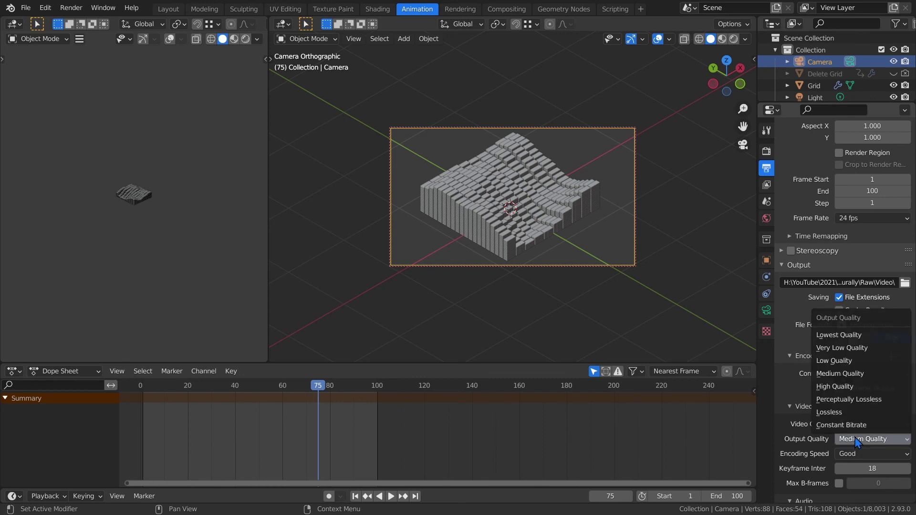
left_click(853, 401)
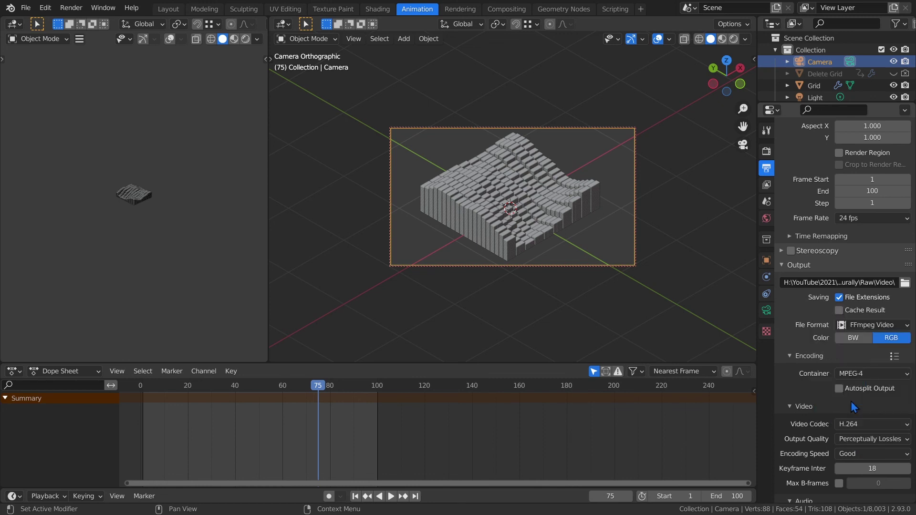
key("ctrl+F12")
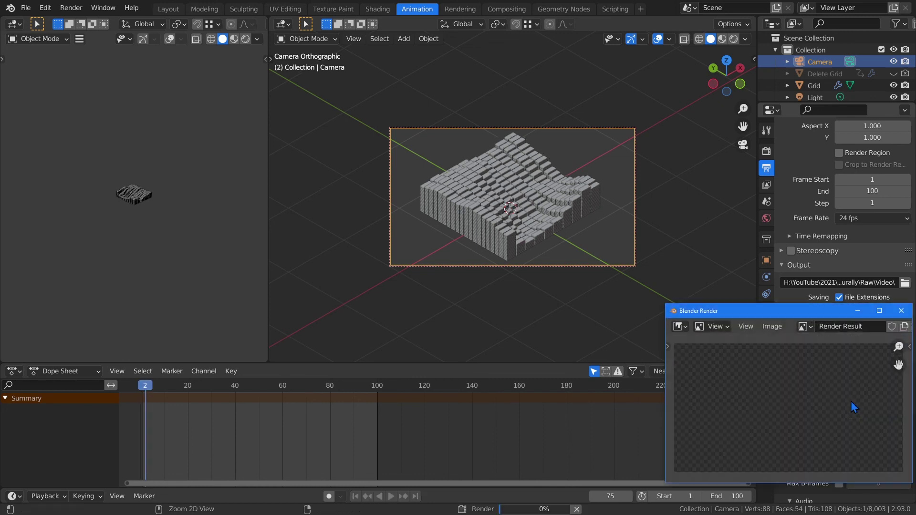